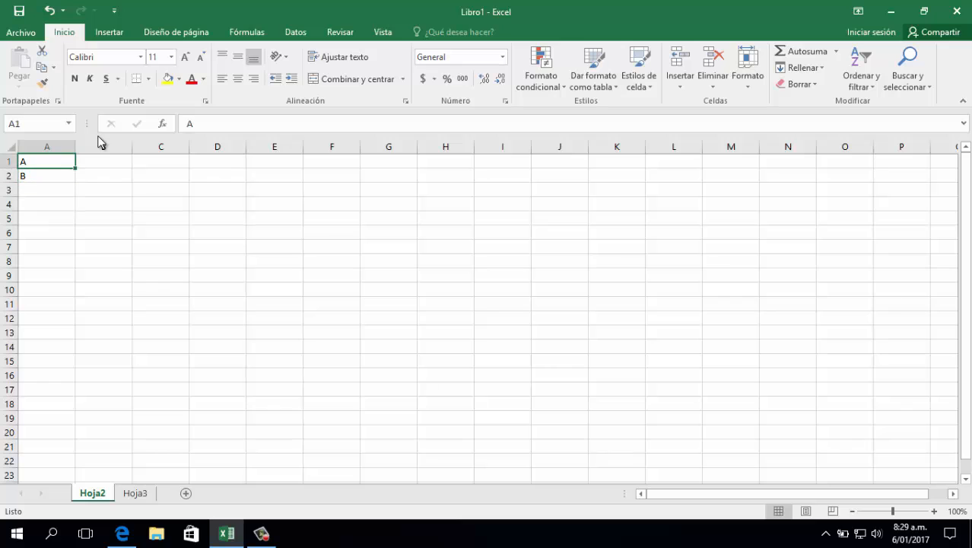
Copy the entries in A1:A2 and try to paste them over the whole of column A
key("ctrl+c")
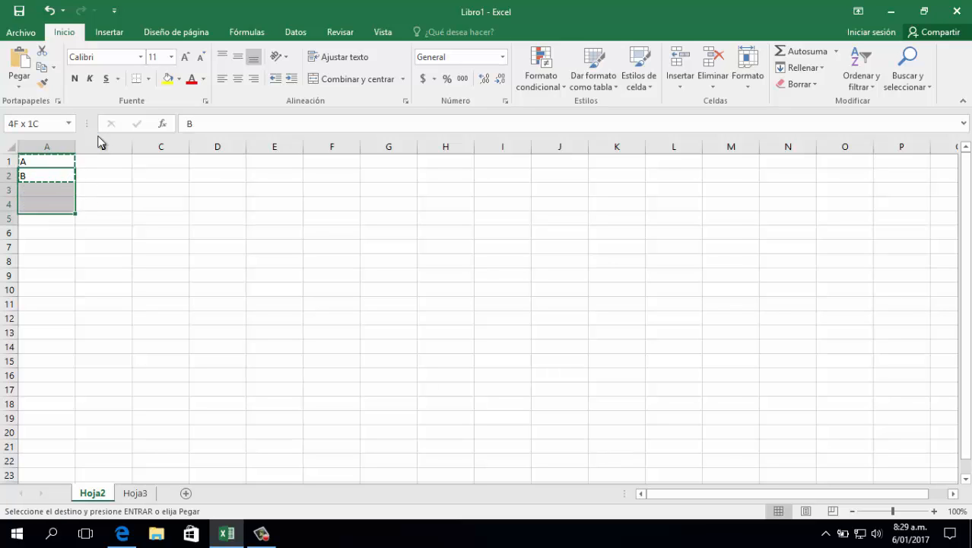
key("shift+Down")
key("shift+Down")
key("shift+Down")
key("shift+Down")
key("shift+Down")
key("shift+Down")
key("shift+Down")
key("shift+Down")
key("shift+Down")
key("shift+Down")
key("shift+Down")
key("shift+Down")
key("shift+Down")
key("shift+Down")
key("shift+Down")
key("ctrl+space")
key("ctrl+v")
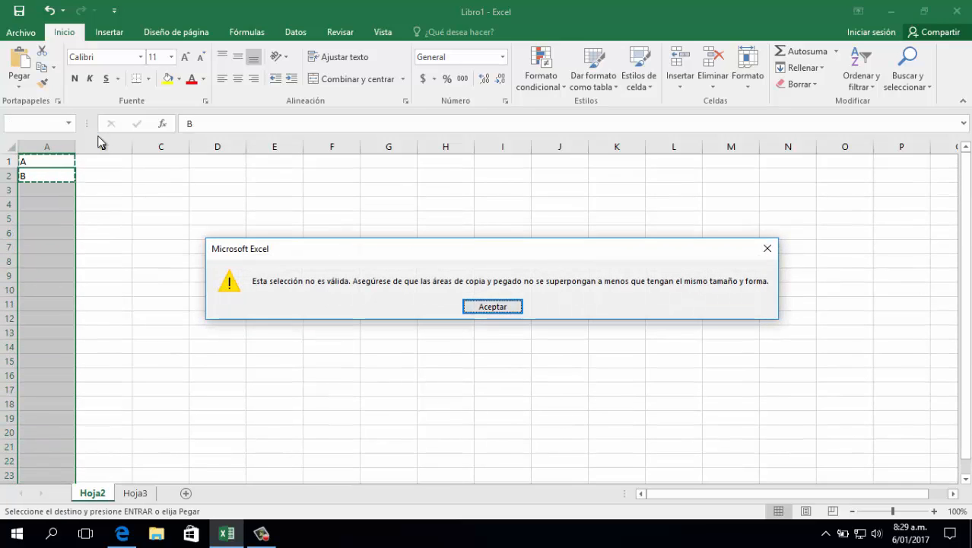
key("Return")
key("Up")
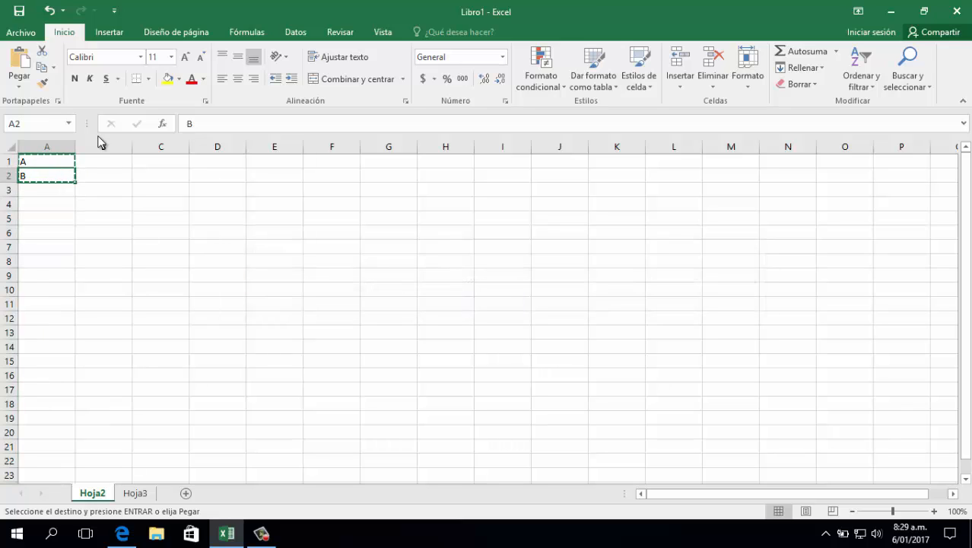
Paste the copied A and B entries into cells A3:A4
key("shift+Down")
key("shift+Down")
key("shift+Down")
key("shift+Down")
key("shift+Down")
key("shift+Down")
key("shift+Down")
key("shift+Down")
key("shift+Down")
key("shift+Down")
key("shift+Down")
key("shift+Down")
key("shift+Down")
key("shift+Down")
key("shift+Down")
key("shift+Down")
key("shift+Down")
key("shift+Down")
key("shift+Down")
key("shift+Down")
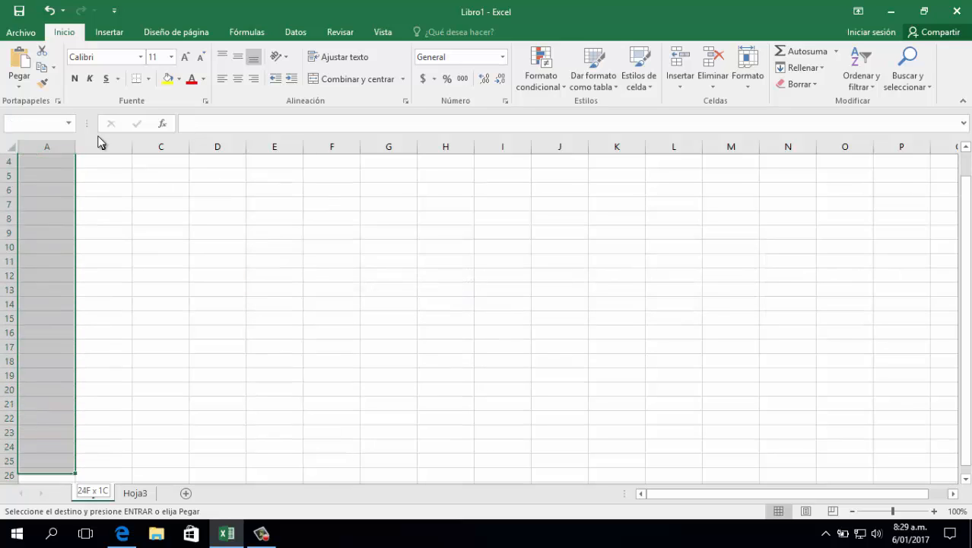
key("Return")
key("ctrl+q")
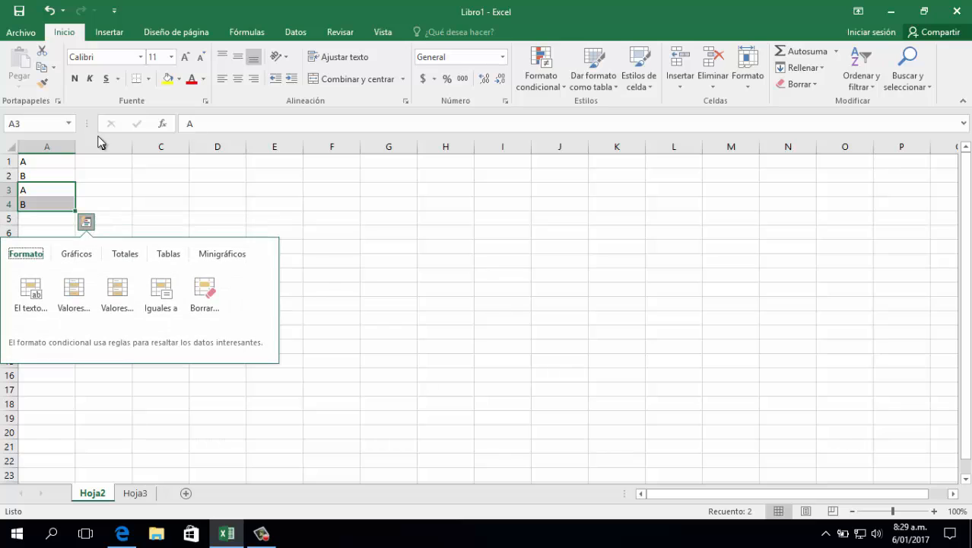
key("Escape")
Fill the alternating A and B pattern down column A to row 172
left_click_drag(38, 172, 43, 206)
left_click_drag(50, 164, 83, 479)
left_click(55, 202)
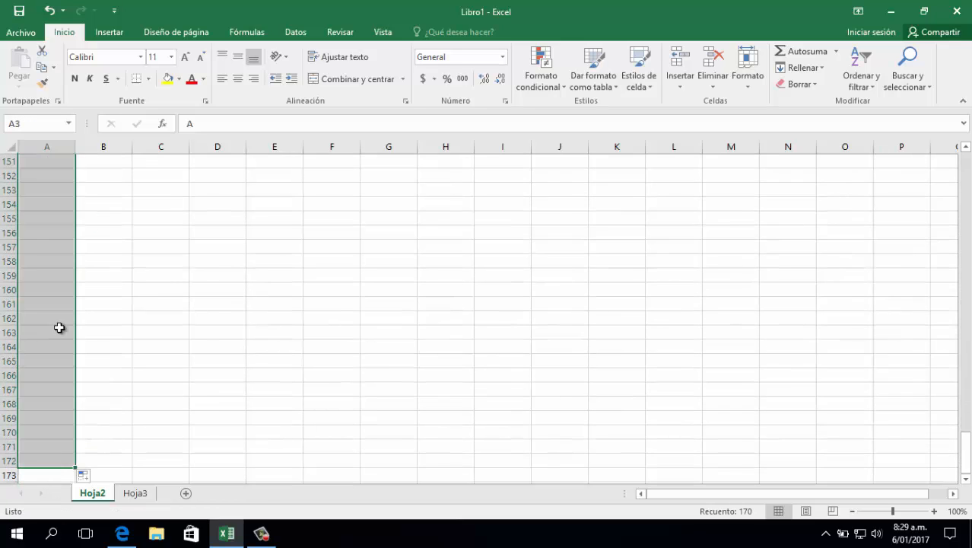
left_click(52, 321)
key("ctrl+Home")
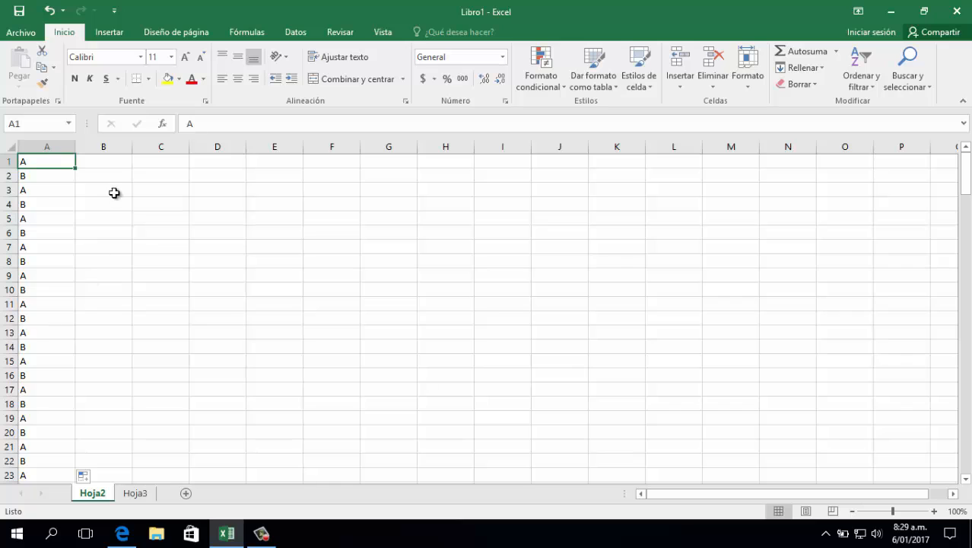
Enter 2 in B1 and 3 in B2, and fill the number series down column B alongside the data
left_click(108, 161)
type("2")
key("Return")
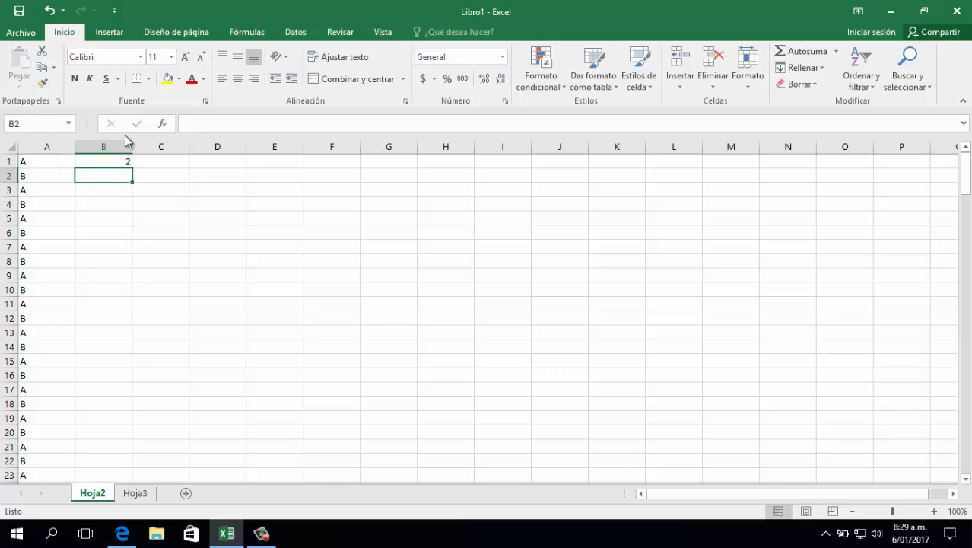
type("3")
key("Up")
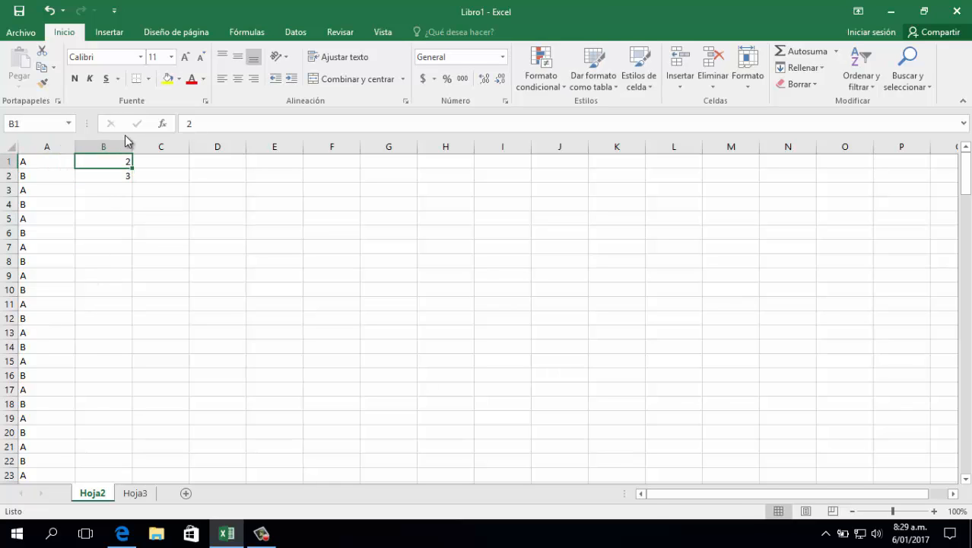
key("shift+Down")
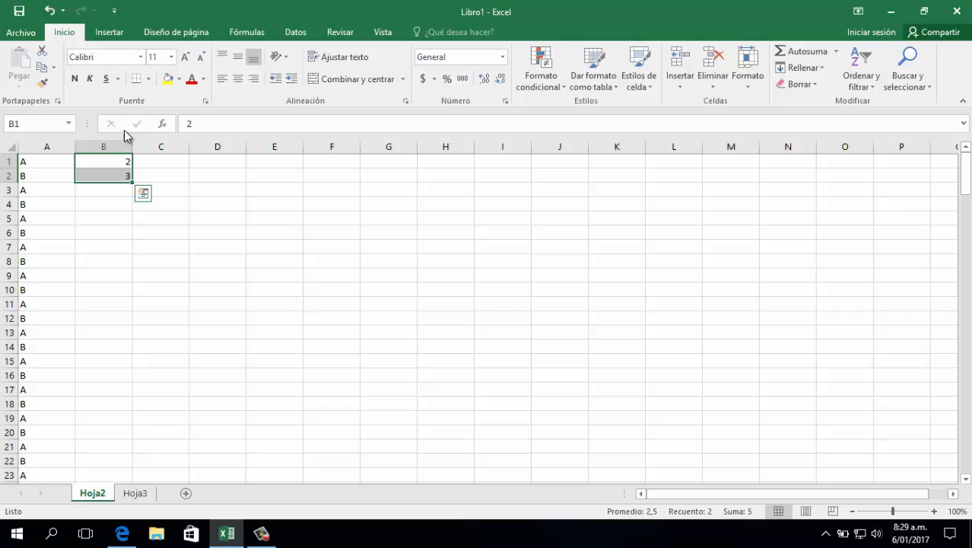
double_click(135, 181)
Enter a1 in C1 and fill the series down column C
left_click(139, 161)
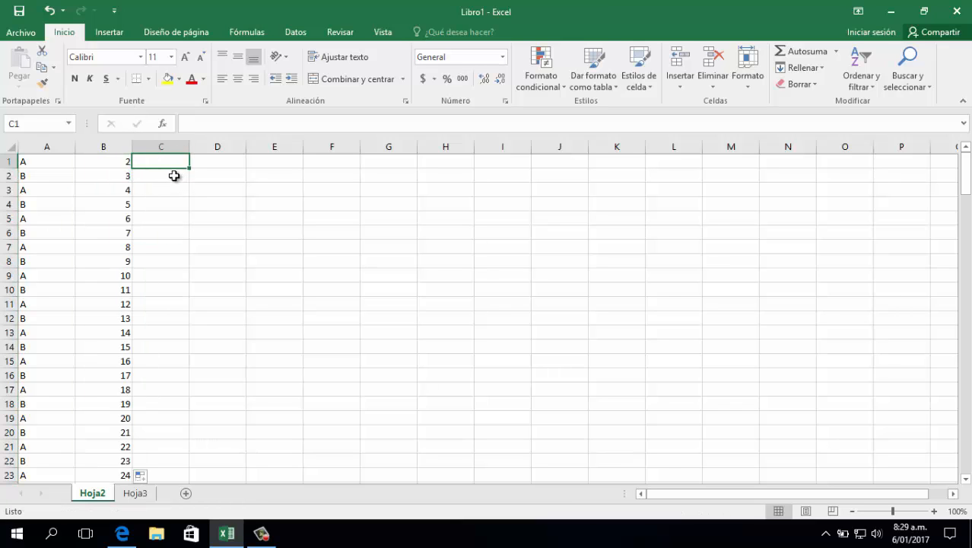
type("a1")
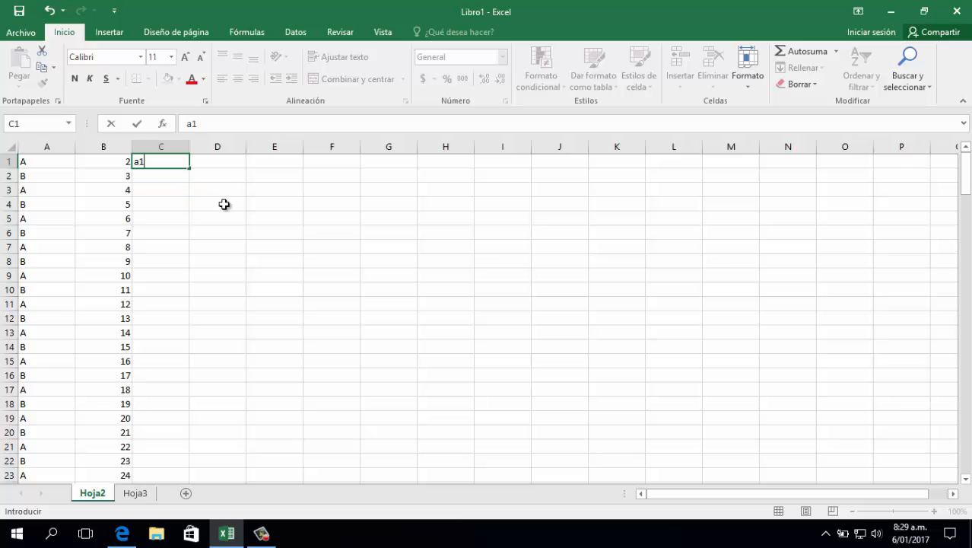
key("Return")
left_click(163, 158)
left_click_drag(188, 171, 160, 435)
left_click(169, 418)
key("ctrl+Home")
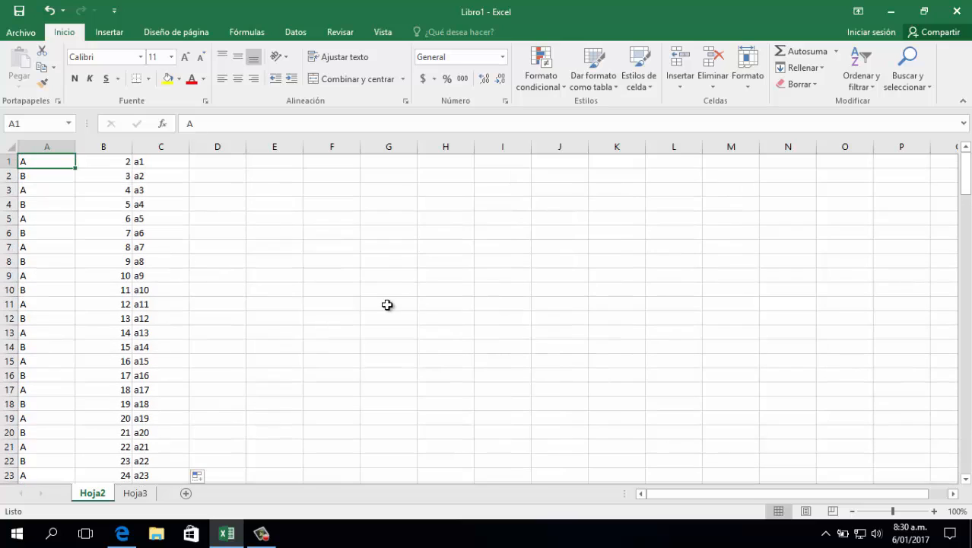
Widen column A to nearly four times its default width
left_click(116, 149)
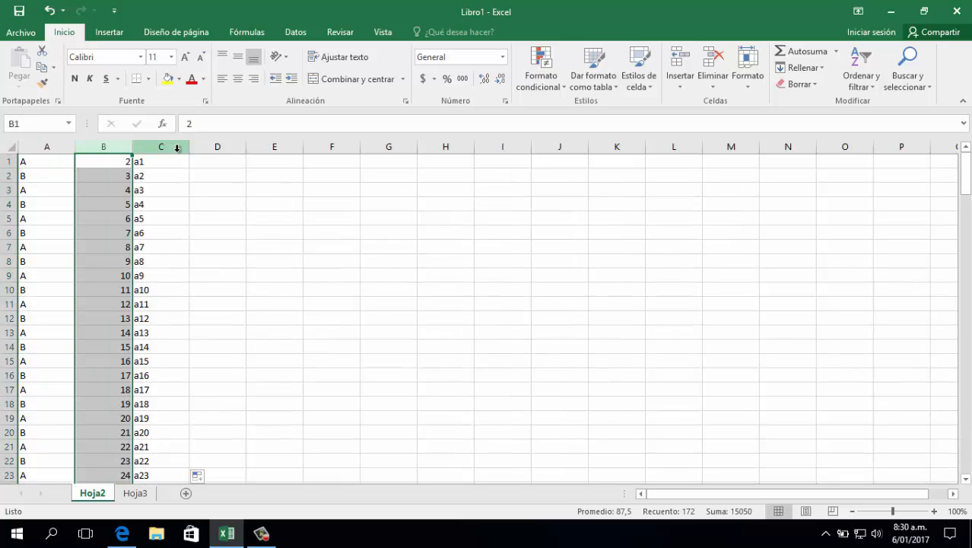
left_click_drag(76, 147, 238, 147)
left_click(191, 175)
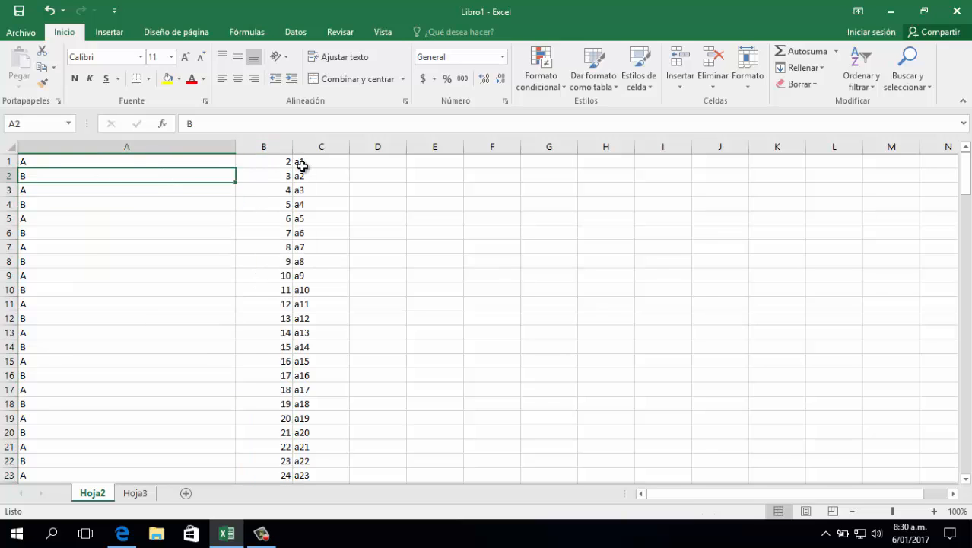
left_click(277, 149)
left_click(297, 147)
left_click(432, 162)
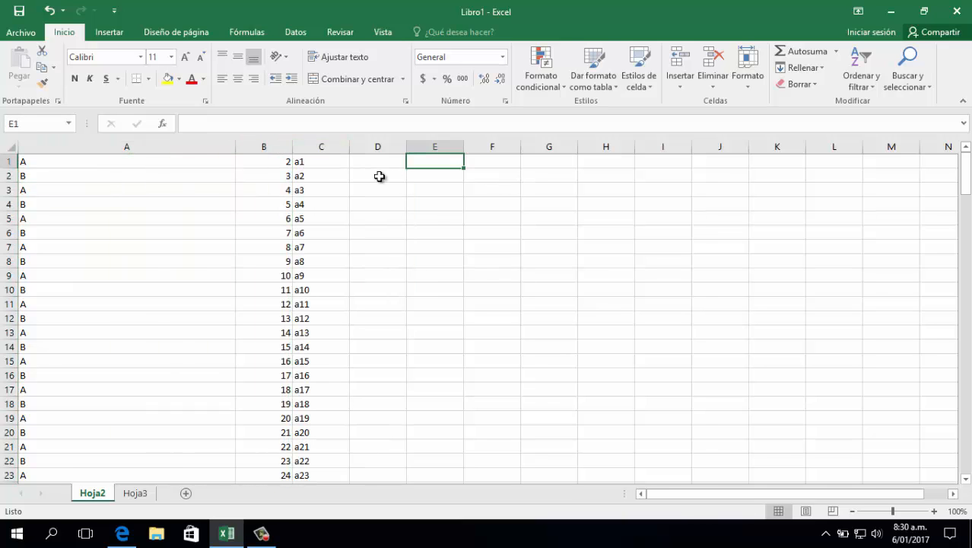
left_click(379, 176)
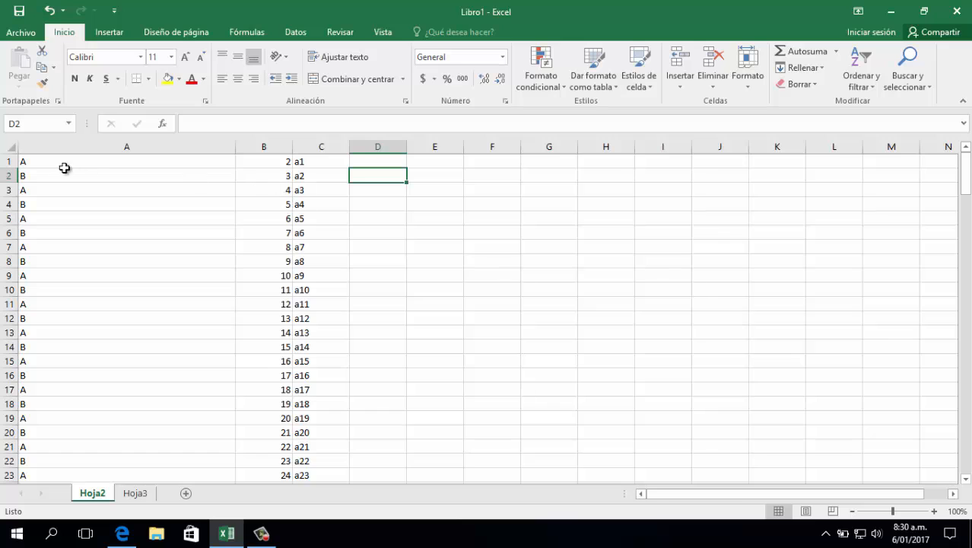
Insert an empty row above the data and enter the heading NOMBRE in A1
left_click(5, 161)
key("ctrl+plus")
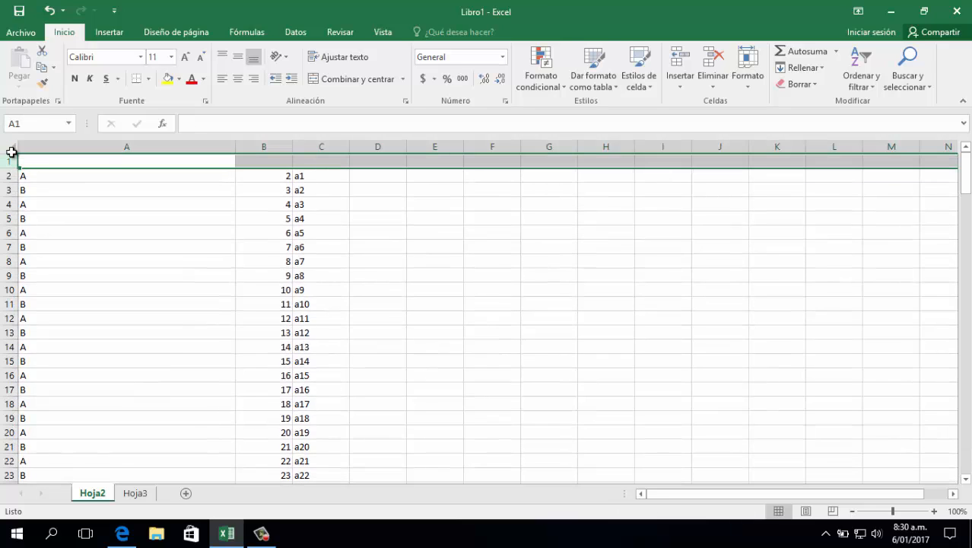
left_click(108, 159)
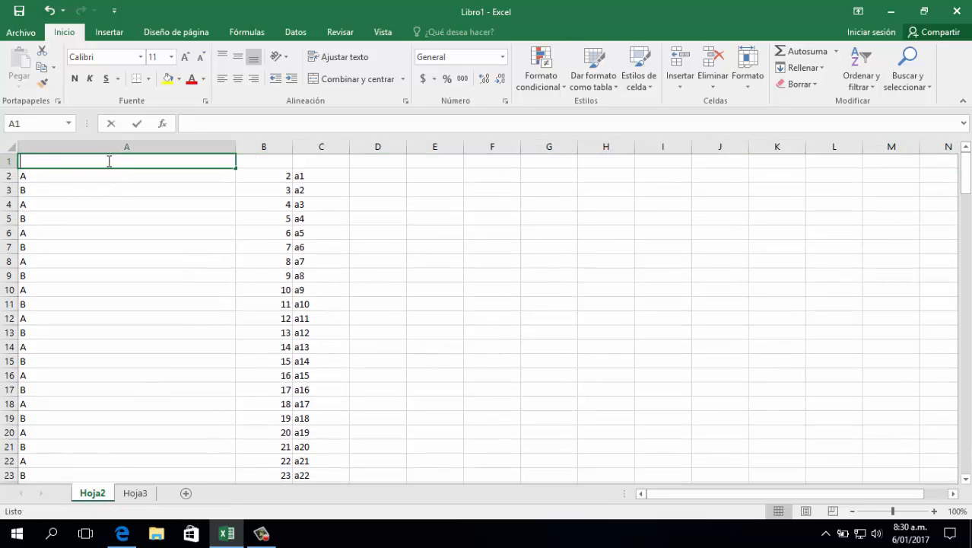
type("NOMBRE")
key("Tab")
key("Tab")
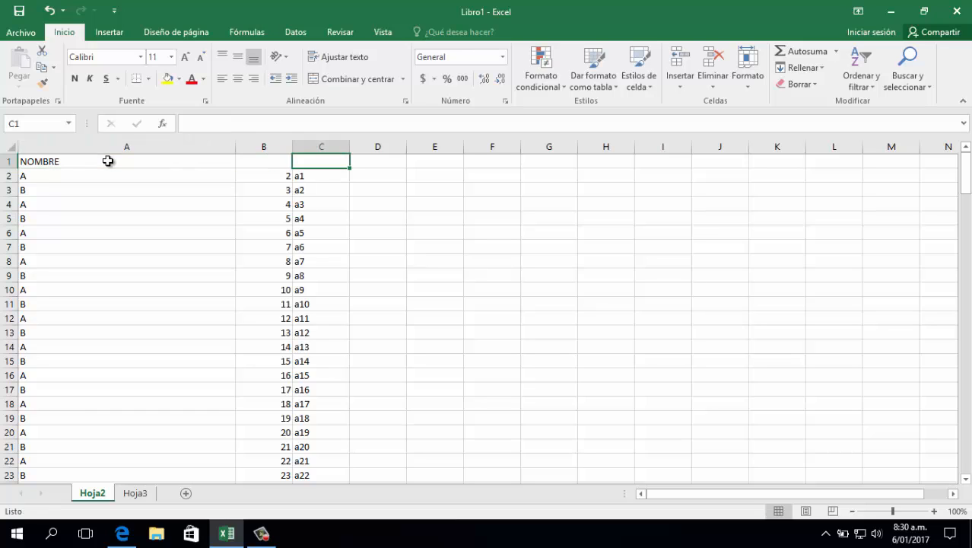
Enter the headings EDAD in B1 and DIRECCION in C1
key("shift+Tab")
type("EDAD")
key("Tab")
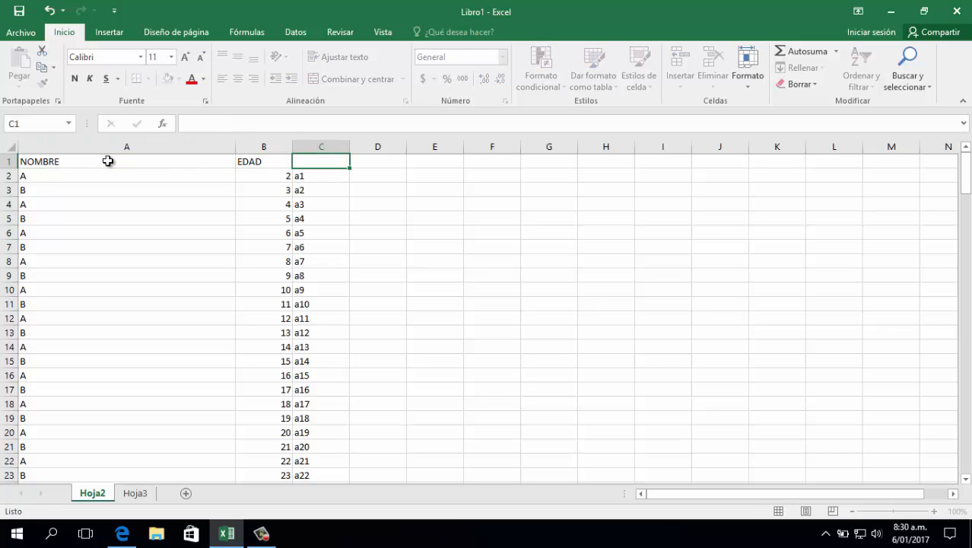
type("DIRECCION")
key("Tab")
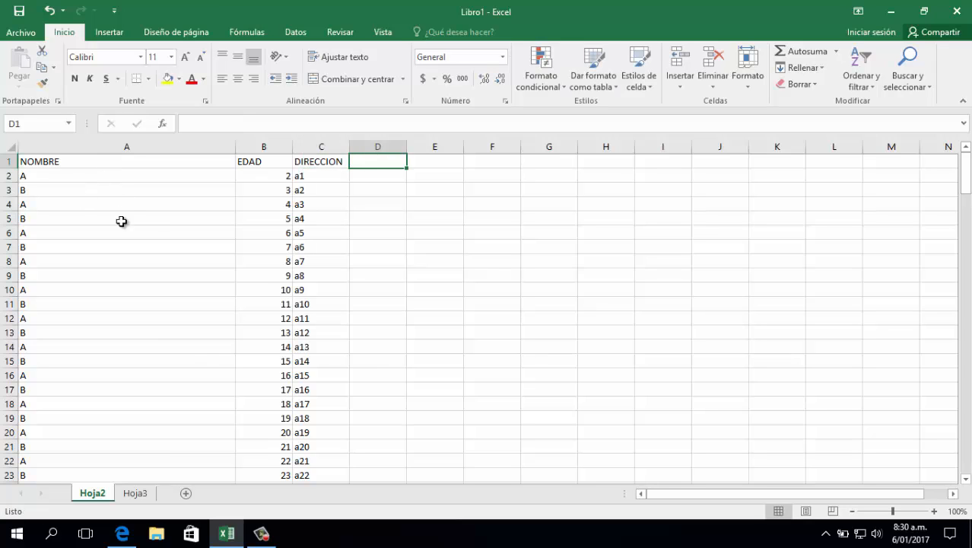
Move along row 1 to column U to examine how the table leaves the view, and return to A1
left_click(156, 230)
left_click(435, 161)
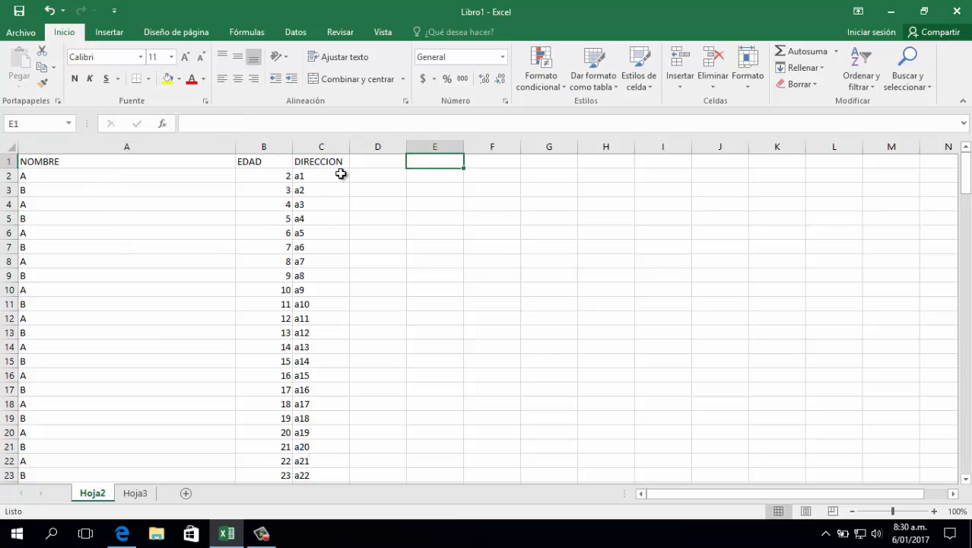
key("Right")
key("Right")
key("Right")
key("Right")
key("Right")
key("Right")
key("Right")
key("Right")
key("Right")
key("Right")
key("Right")
key("Right")
key("Right")
key("Right")
key("Right")
key("Right")
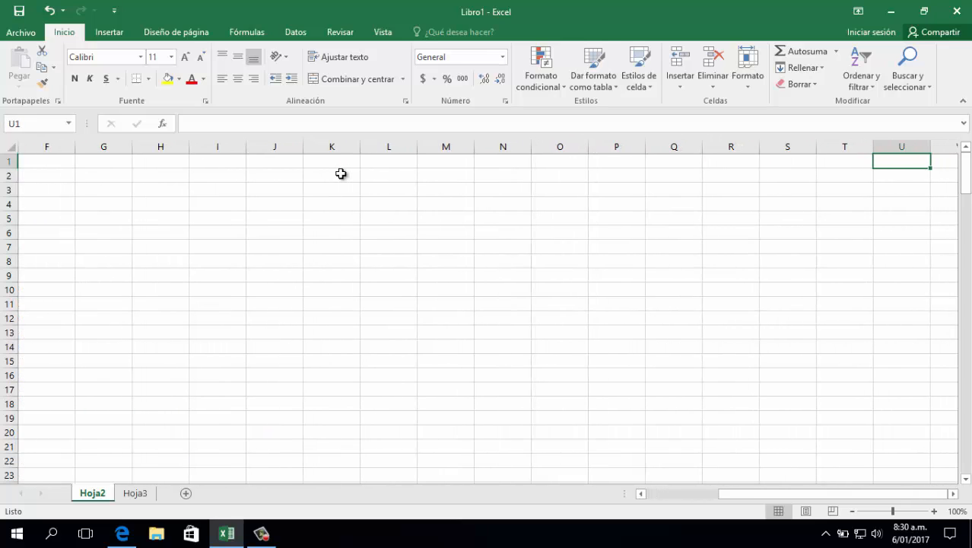
key("ctrl+Home")
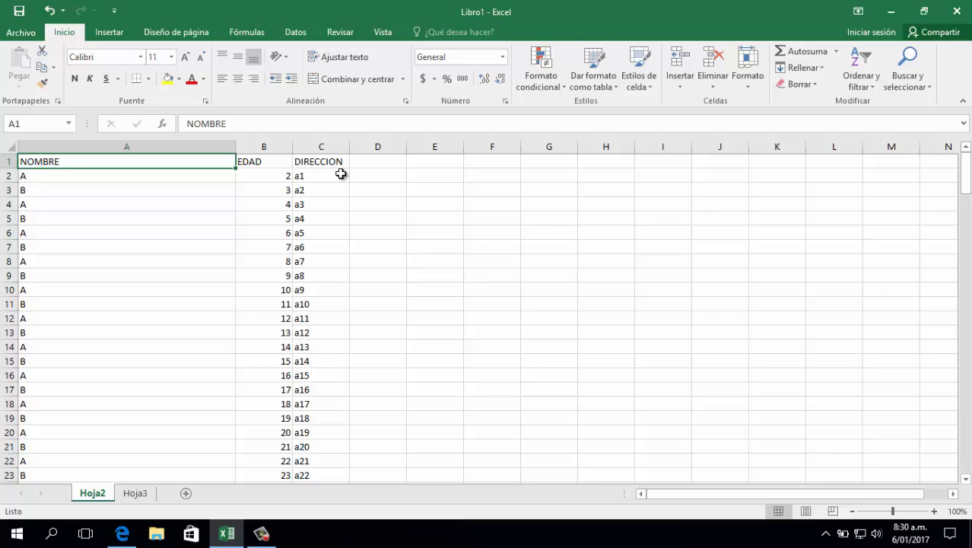
Move down column A past row 42 to examine whether the headings stay in view, and return to the table's start
key("Down")
key("Down")
key("Down")
key("Down")
key("Down")
key("Down")
key("Down")
key("Down")
key("Down")
key("Down")
key("Down")
key("Down")
key("Down")
key("Down")
key("Down")
key("Down")
key("Down")
key("Down")
key("Down")
key("Down")
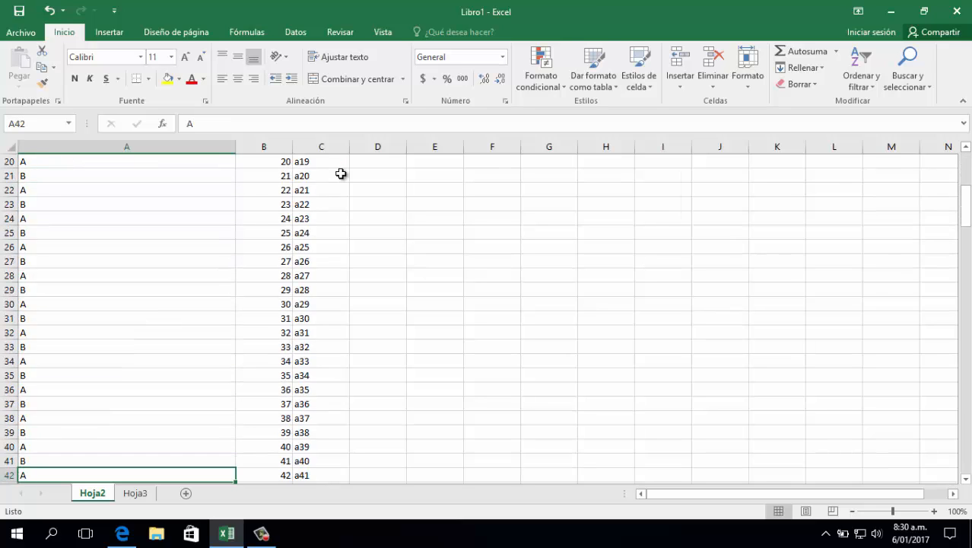
key("Down")
key("Down")
key("Down")
key("Down")
key("Down")
key("Down")
key("Down")
key("Down")
key("Down")
key("Down")
key("Down")
key("Down")
key("Down")
key("Down")
key("Down")
key("Down")
key("ctrl+Home")
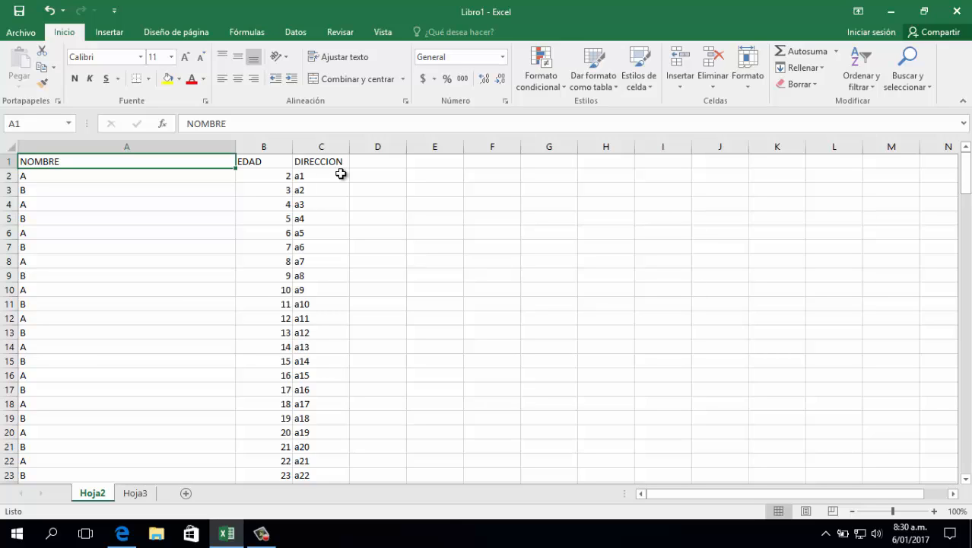
left_click(251, 244)
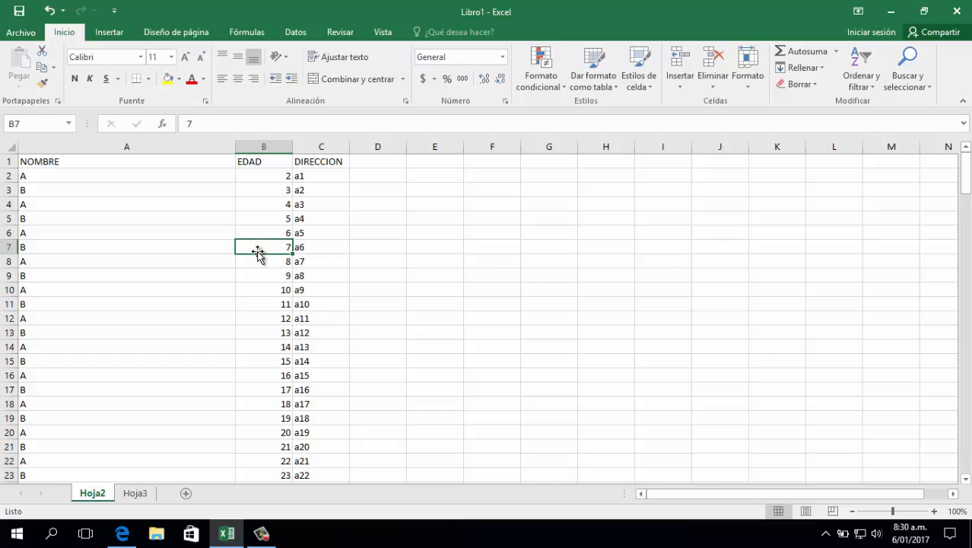
Freeze the panes at cell A2 so that the heading row stays visible above the data
left_click(23, 157)
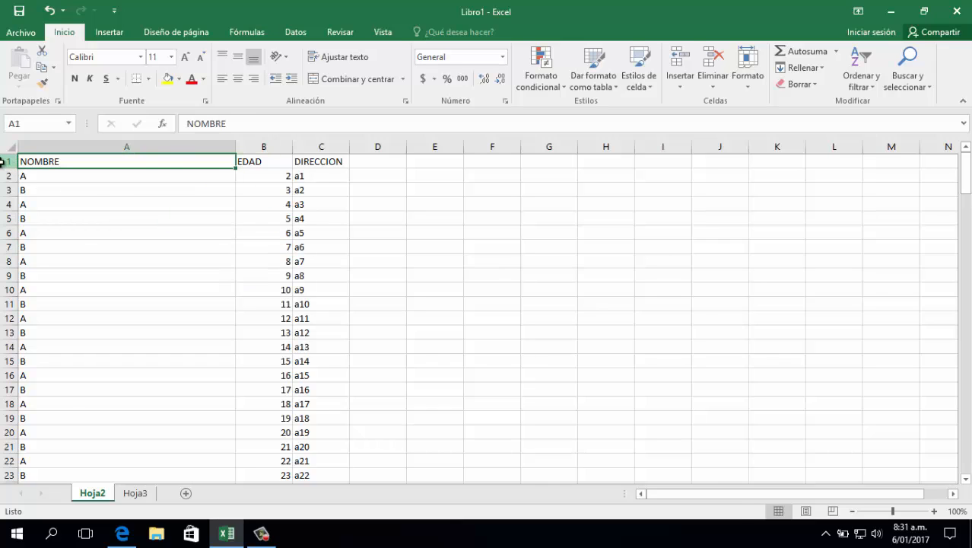
left_click(9, 161)
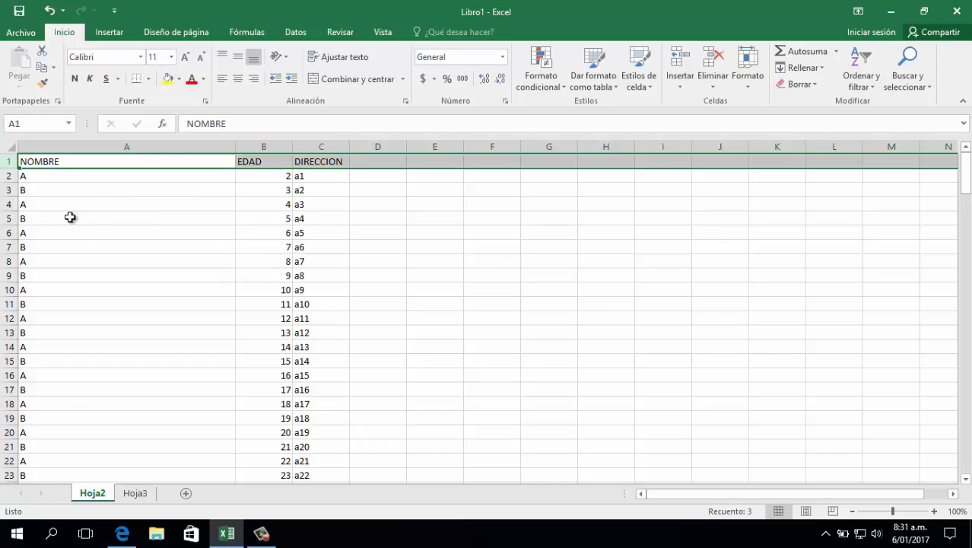
left_click(44, 175)
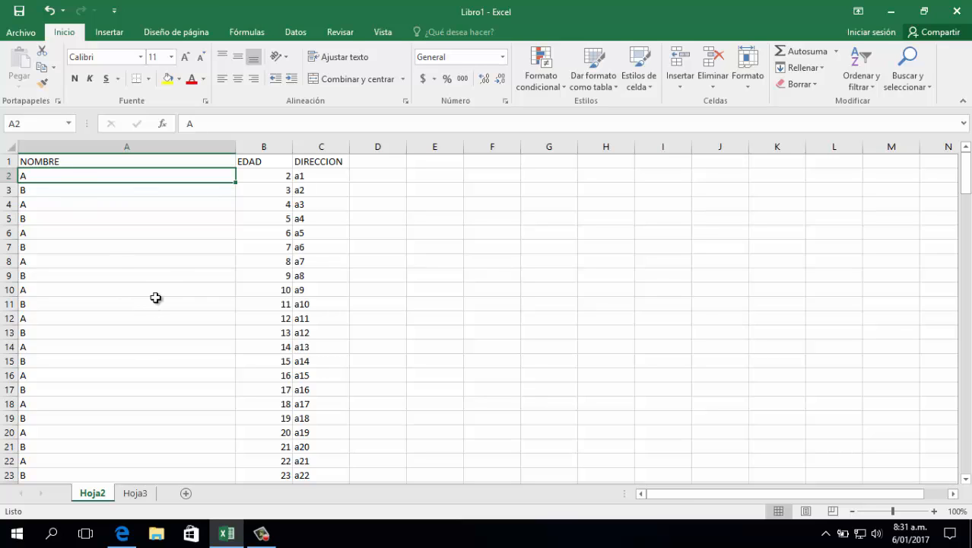
left_click(376, 32)
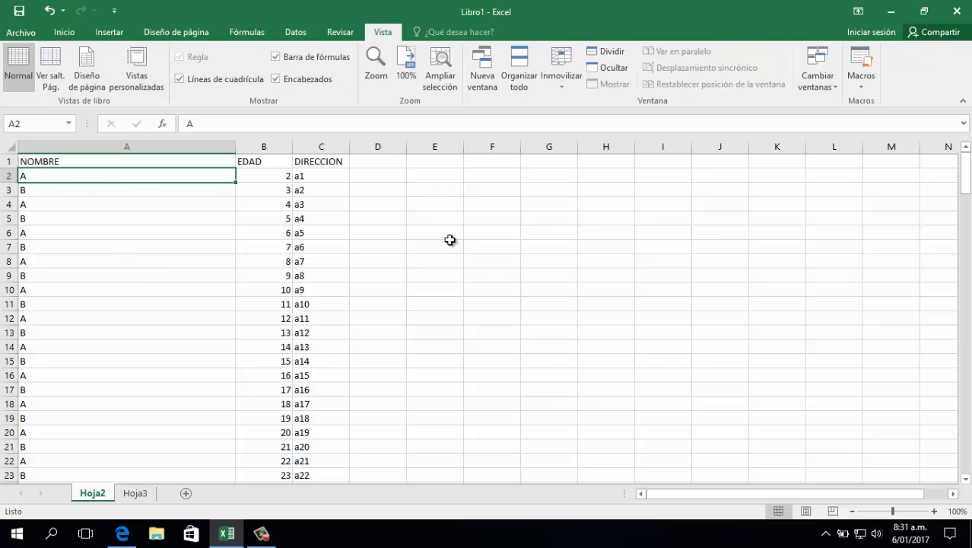
left_click(567, 85)
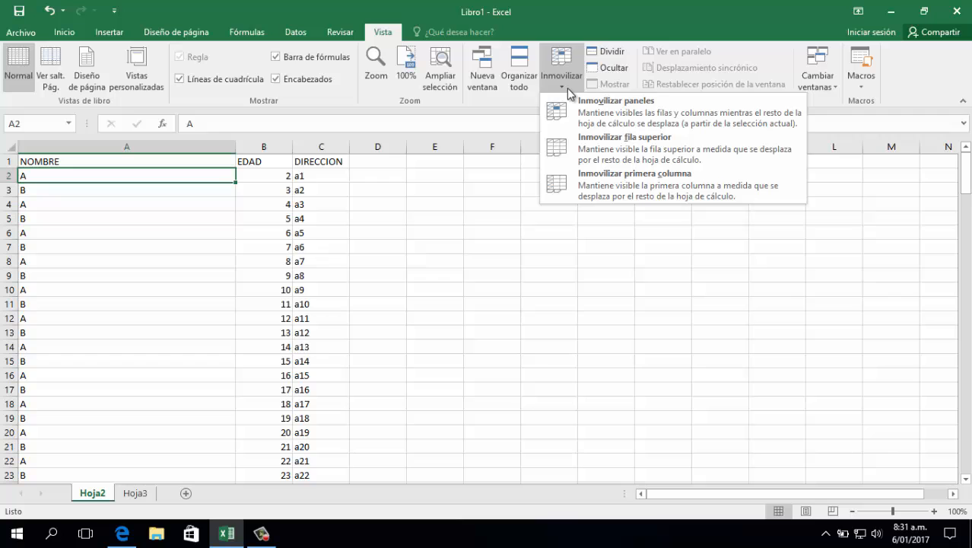
left_click(625, 116)
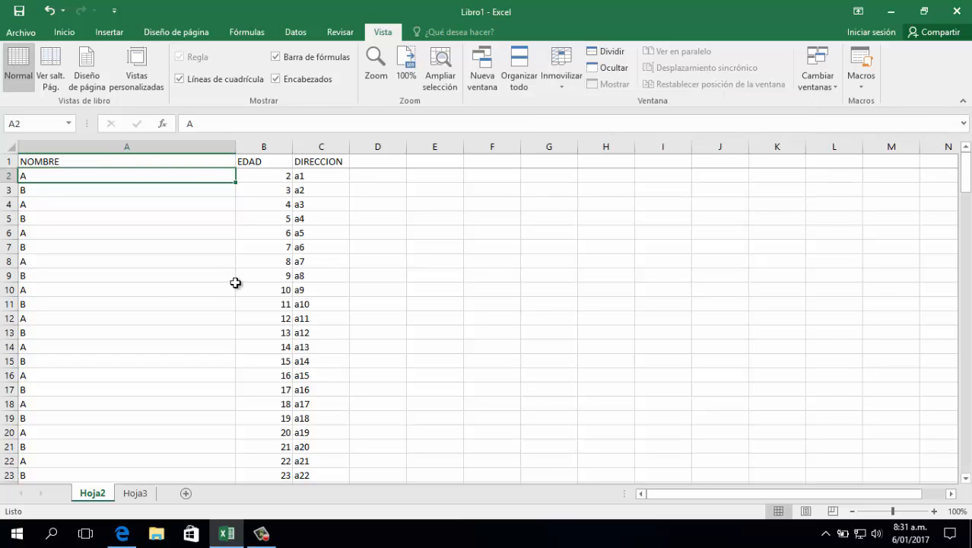
scroll(228, 273, "down", 5)
scroll(224, 263, "down", 17)
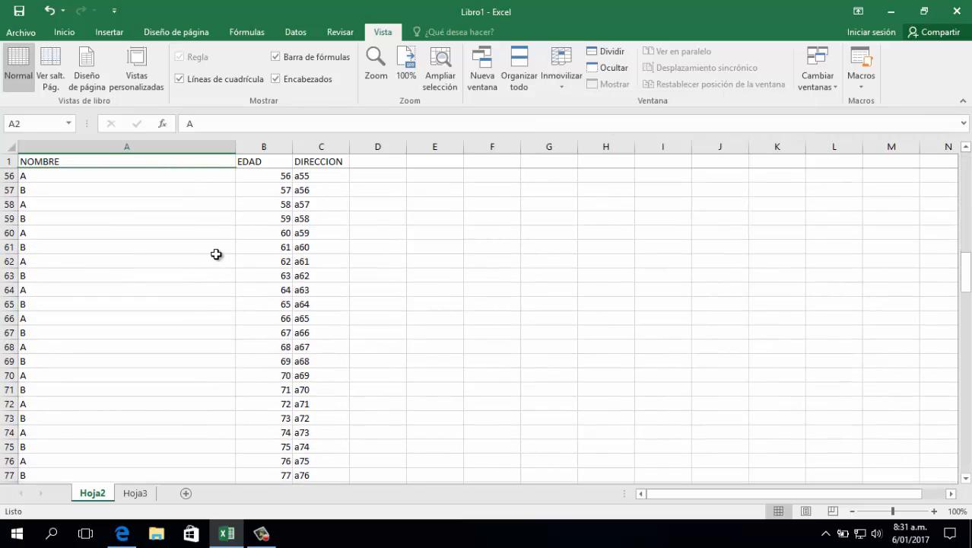
Unfreeze the panes so that the heading row scrolls with the data again
scroll(220, 251, "up", 7)
scroll(221, 250, "up", 15)
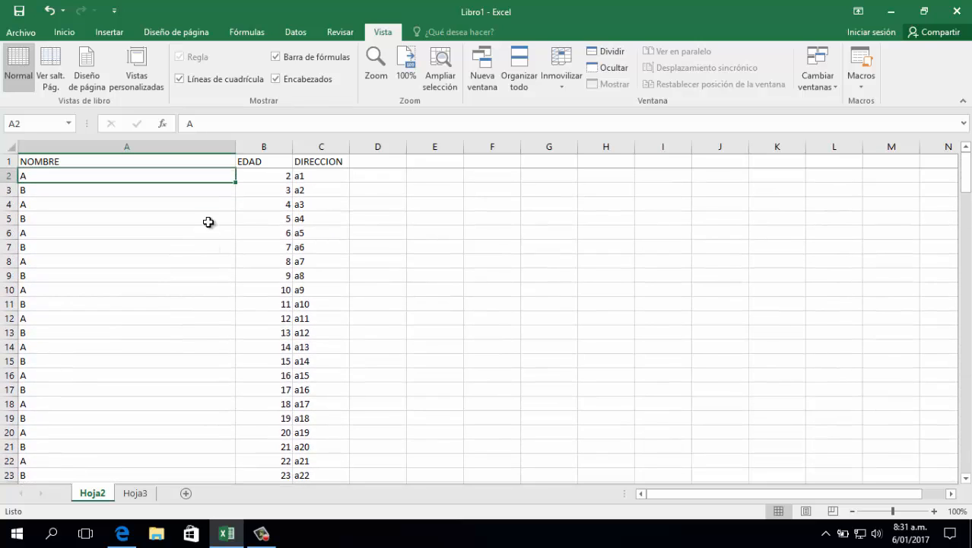
left_click(207, 221)
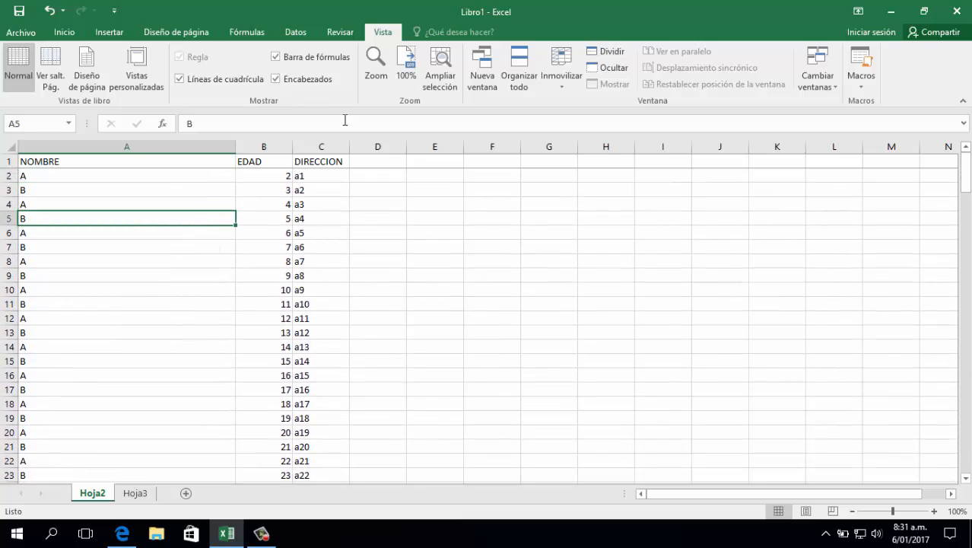
left_click(561, 76)
left_click(560, 120)
left_click(275, 260)
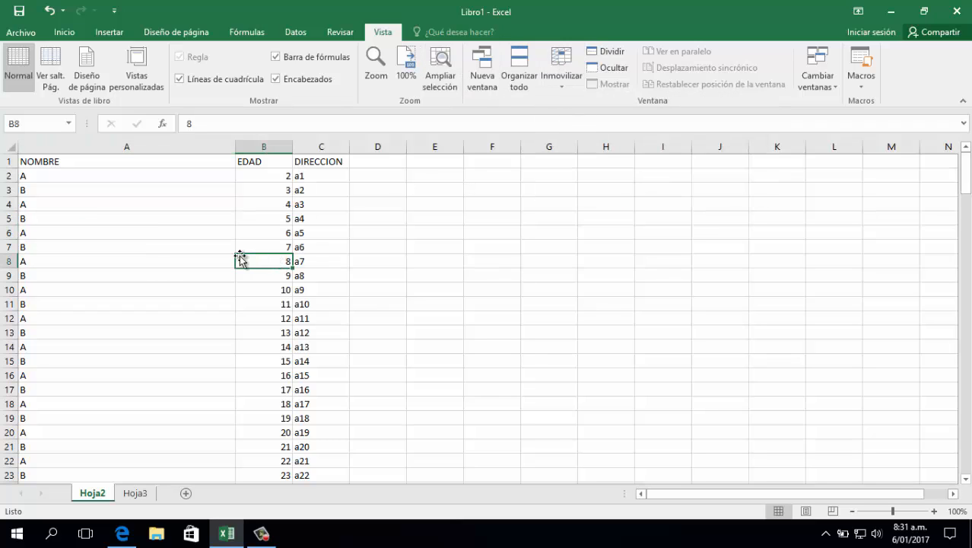
left_click(130, 289)
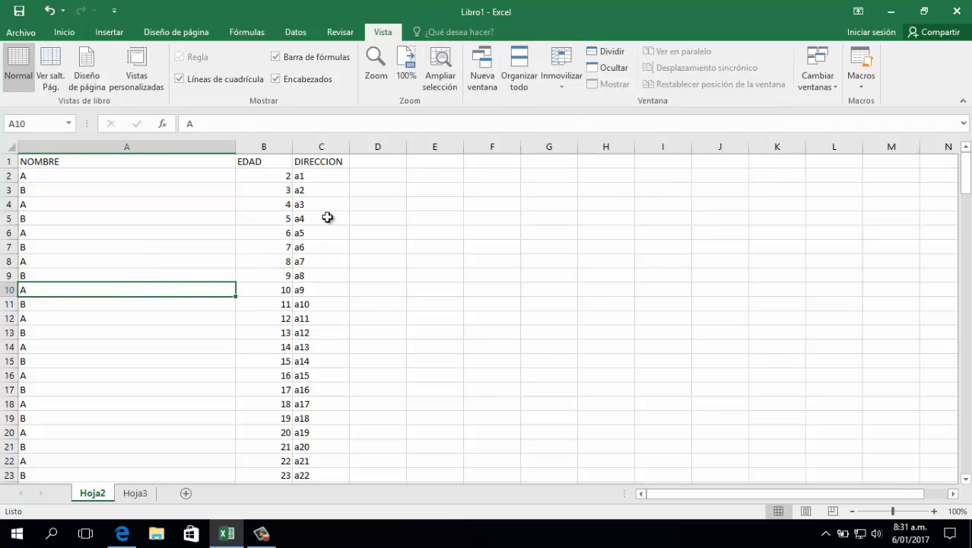
Freeze the panes at cell B2 so that row 1 and the NOMBRE column both stay visible
left_click(267, 183)
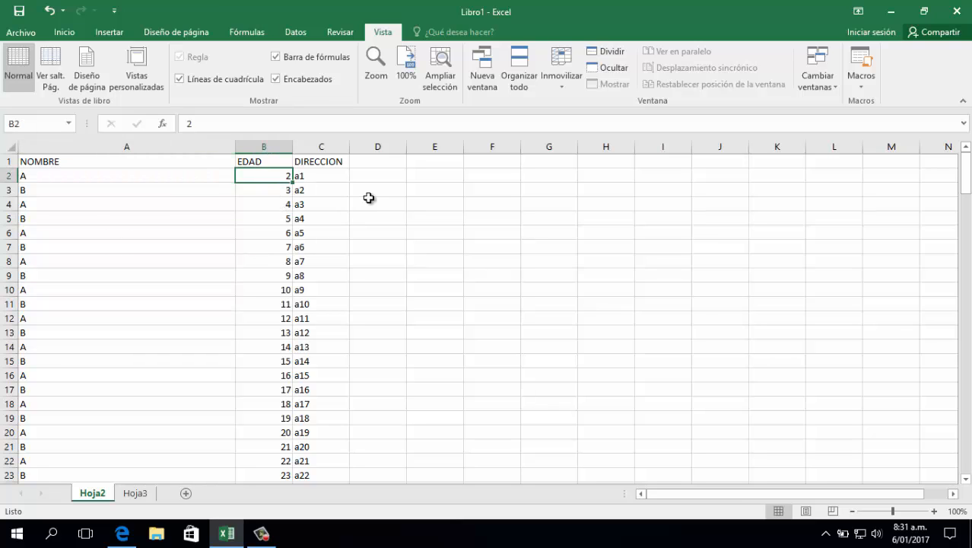
left_click(562, 84)
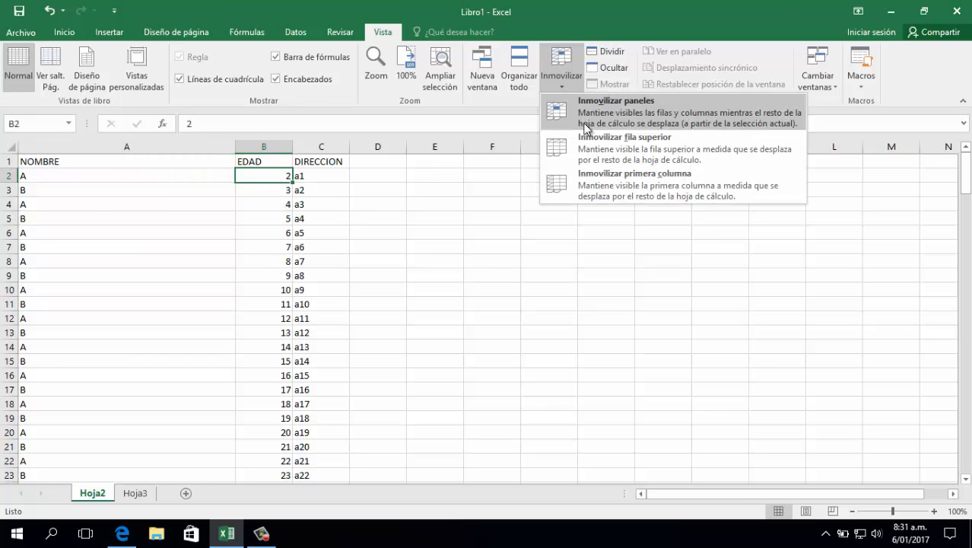
left_click(586, 128)
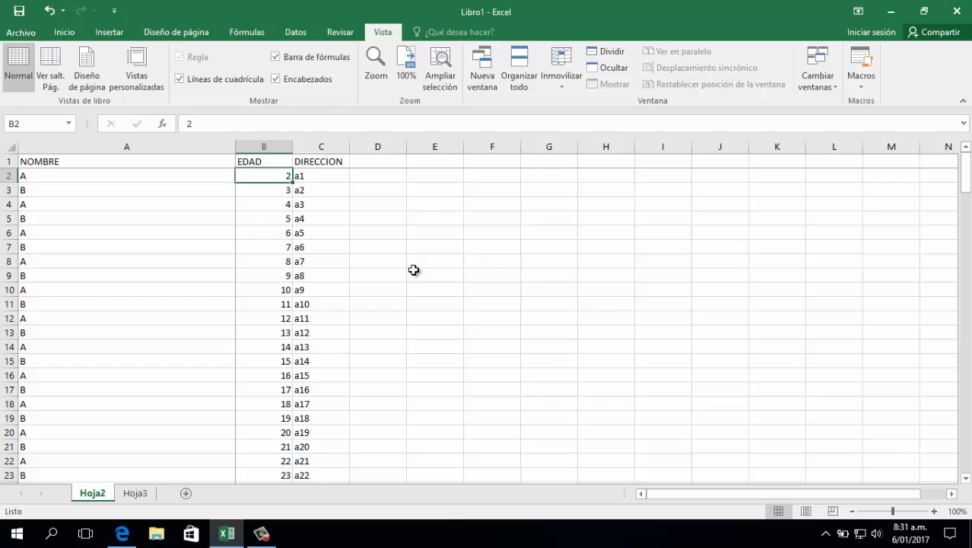
Move along row 2 to column AS to examine which parts stay in view, return to column B and move down to B5
key("Right")
key("Right")
key("Right")
key("Right")
key("Right")
key("Right")
key("Right")
key("Right")
key("Right")
key("Right")
key("Right")
key("Right")
key("Right")
key("Right")
key("Right")
key("Right")
key("Right")
key("Right")
key("Right")
key("Right")
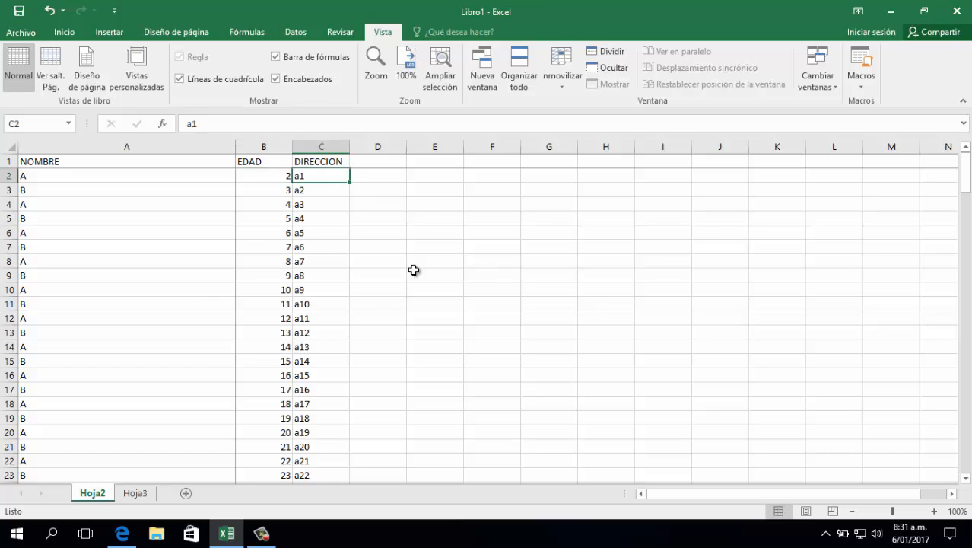
key("Right")
key("Right")
key("Right")
key("Right")
key("Right")
key("Right")
key("Right")
key("Right")
key("Right")
key("Right")
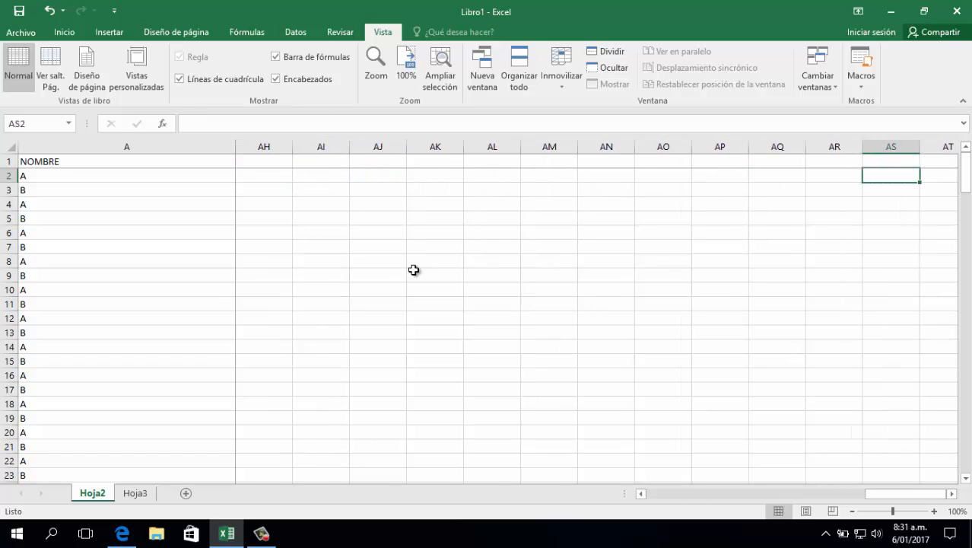
key("Home")
key("Down")
key("Down")
key("Down")
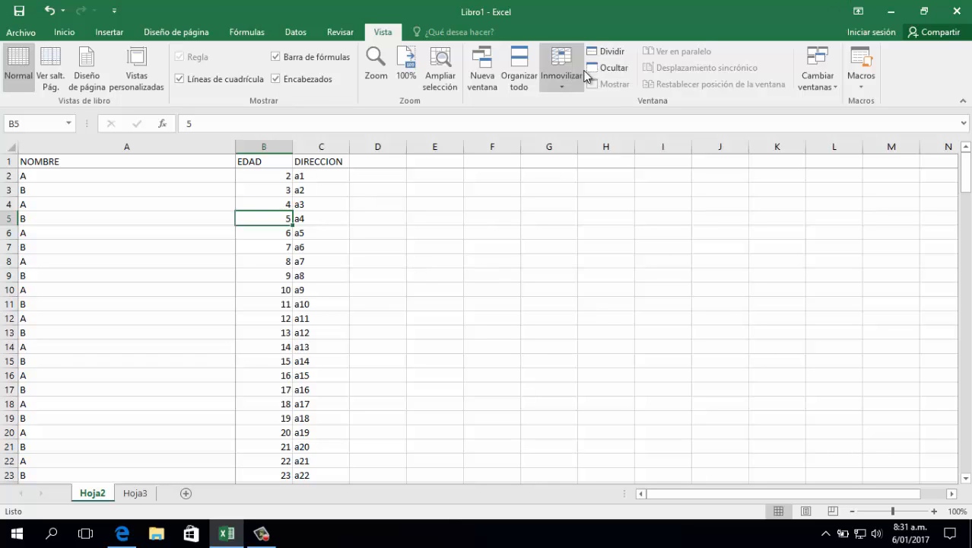
Unfreeze the panes to release row 1 and the NOMBRE column
left_click(562, 76)
left_click(593, 106)
left_click(455, 360)
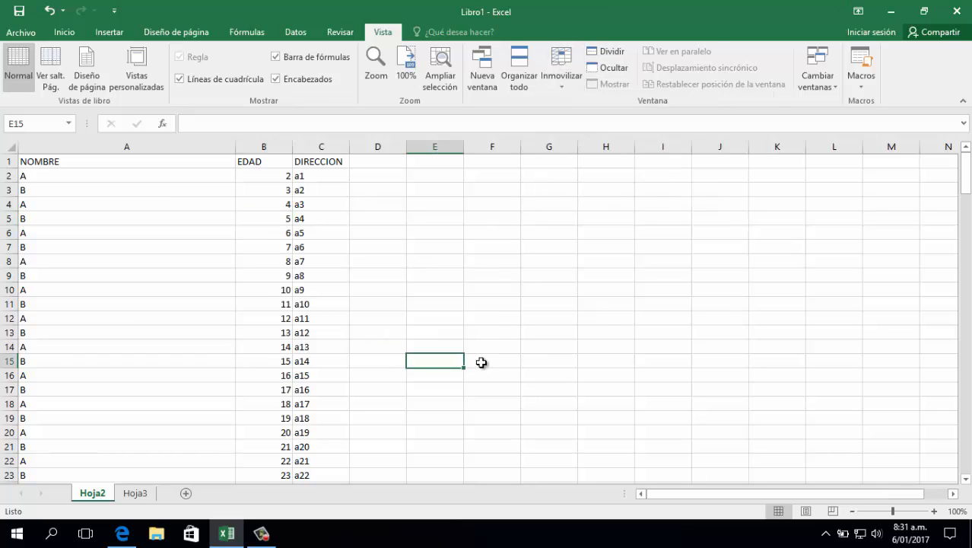
Freeze the panes at cell D2 with the view starting at column C, fixing row 1 and the DIRECCION column
left_click(324, 145)
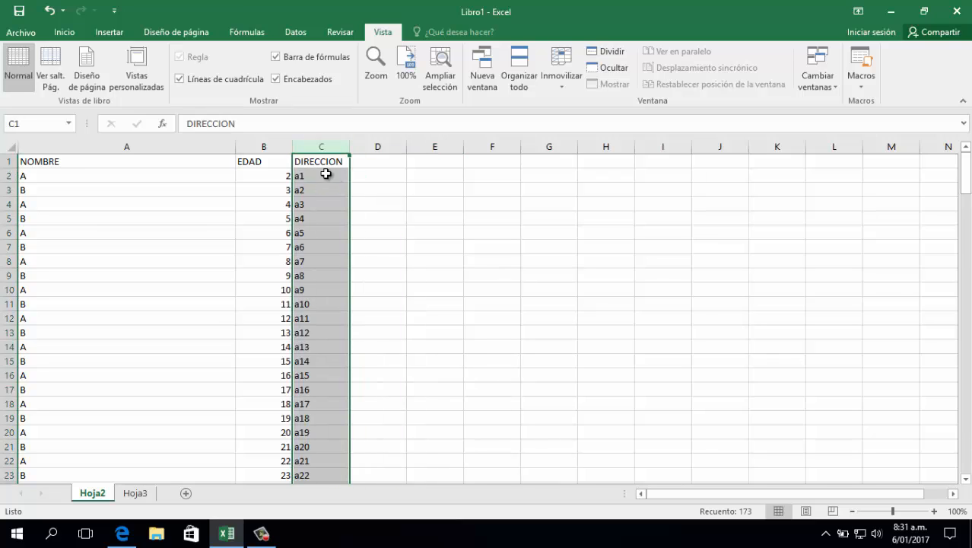
left_click(137, 180)
left_click(264, 185)
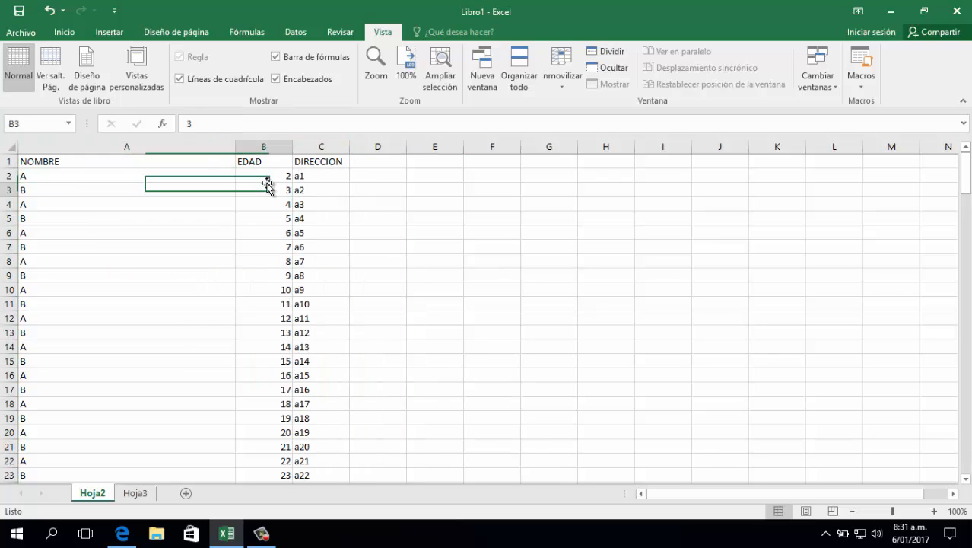
left_click(335, 182)
left_click(382, 185)
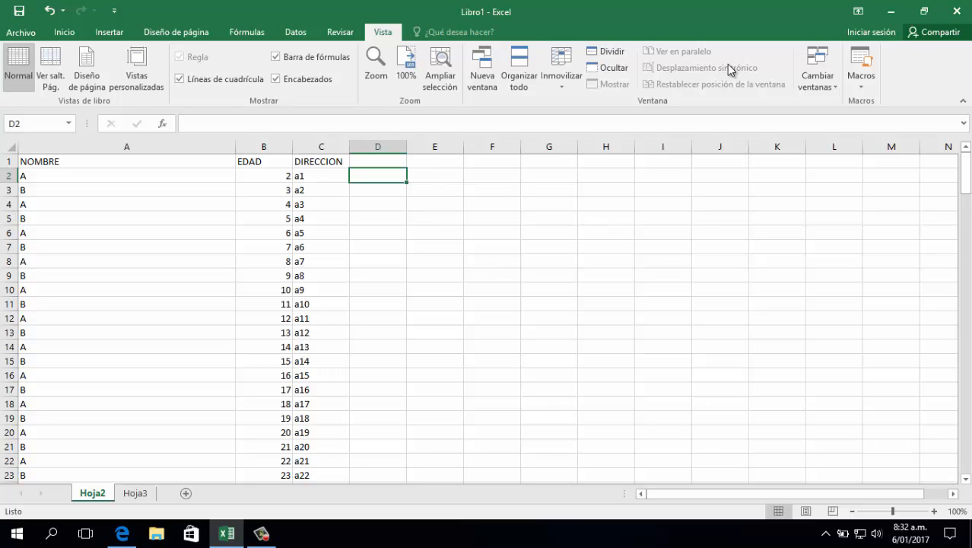
left_click(953, 494)
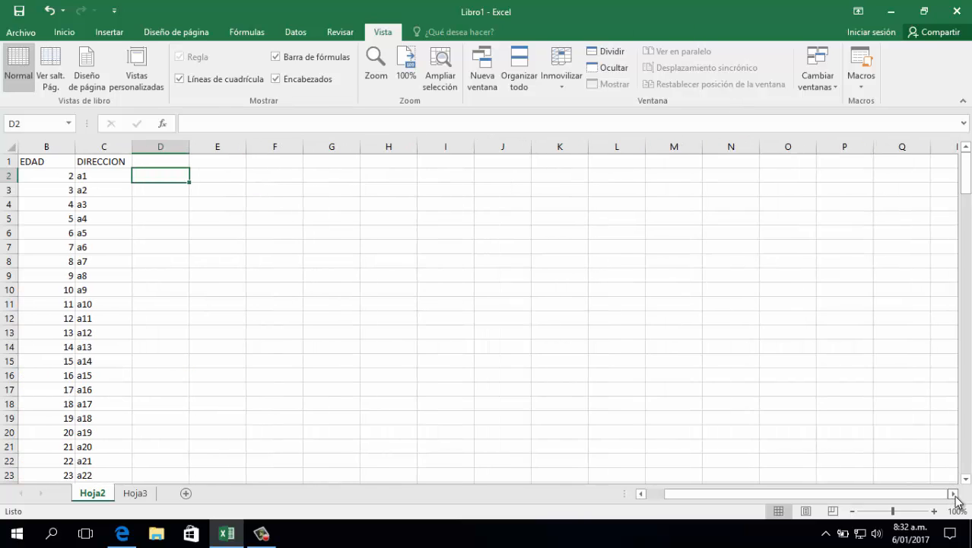
left_click(953, 493)
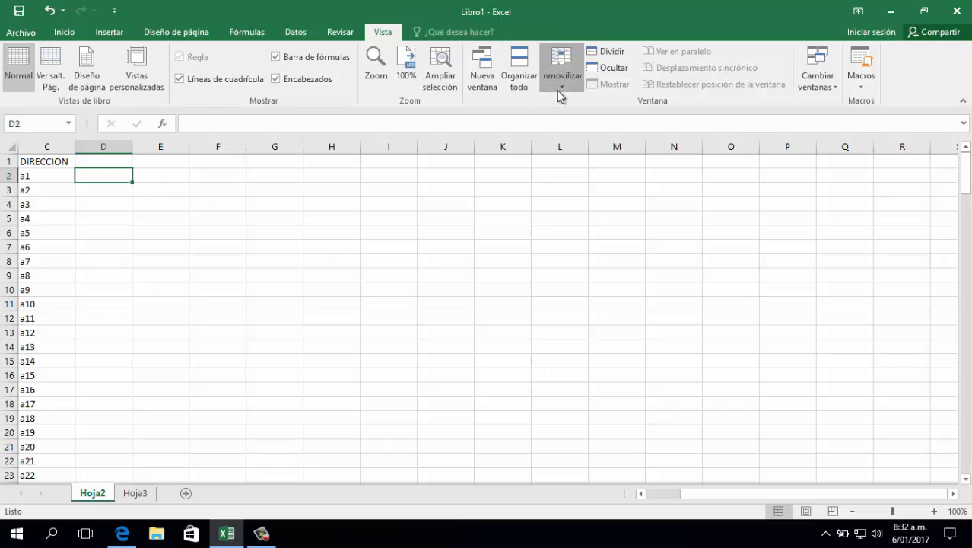
Move along row 2 to column AN to examine whether the DIRECCION column stays in view, and return to D2
key("Right")
key("Right")
key("Right")
key("Right")
key("Right")
key("Right")
key("Right")
key("Right")
key("Right")
key("Right")
key("Right")
key("Right")
key("Right")
key("Right")
key("Right")
key("Right")
key("Right")
key("Right")
key("Right")
key("Right")
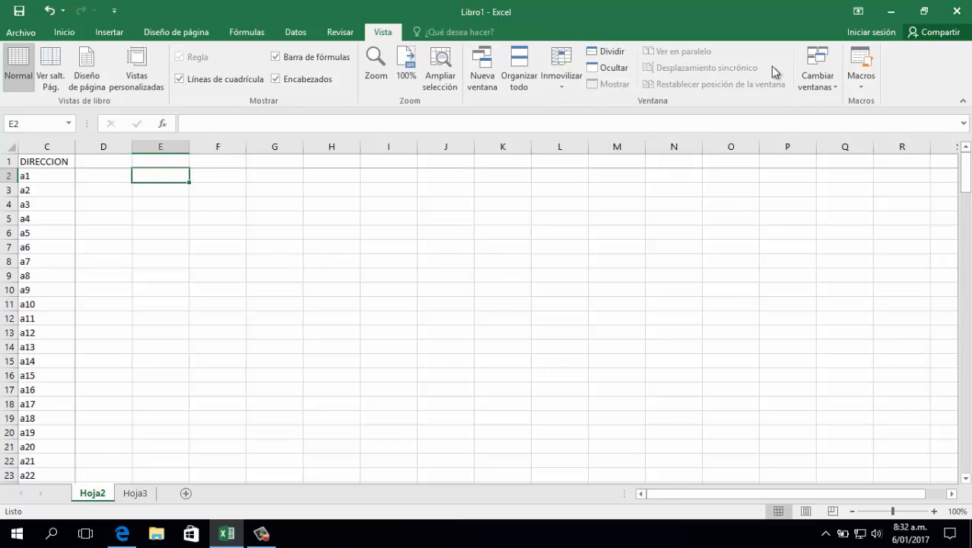
key("Right")
key("Right")
key("Right")
key("Right")
key("Right")
key("Right")
key("Right")
key("Right")
key("Right")
key("Right")
key("Right")
key("Right")
key("Right")
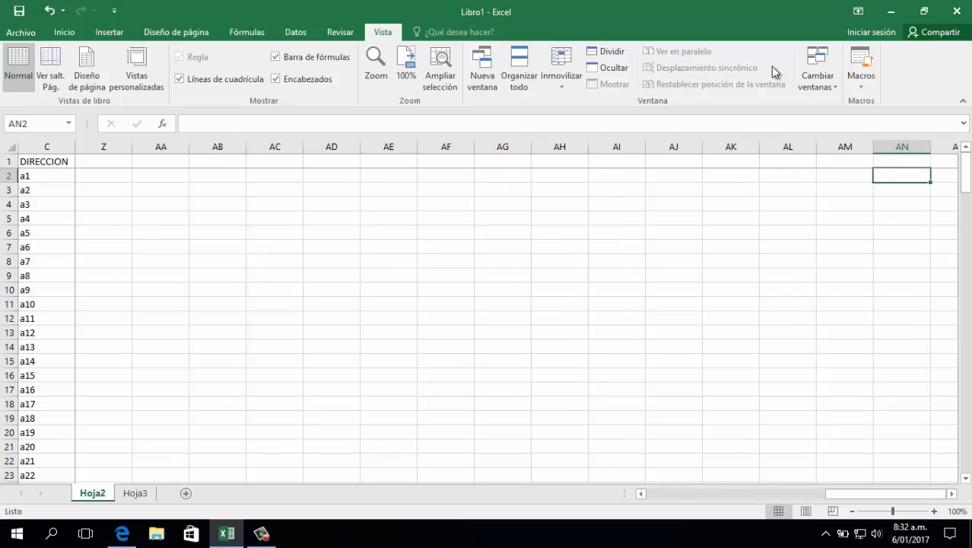
key("Home")
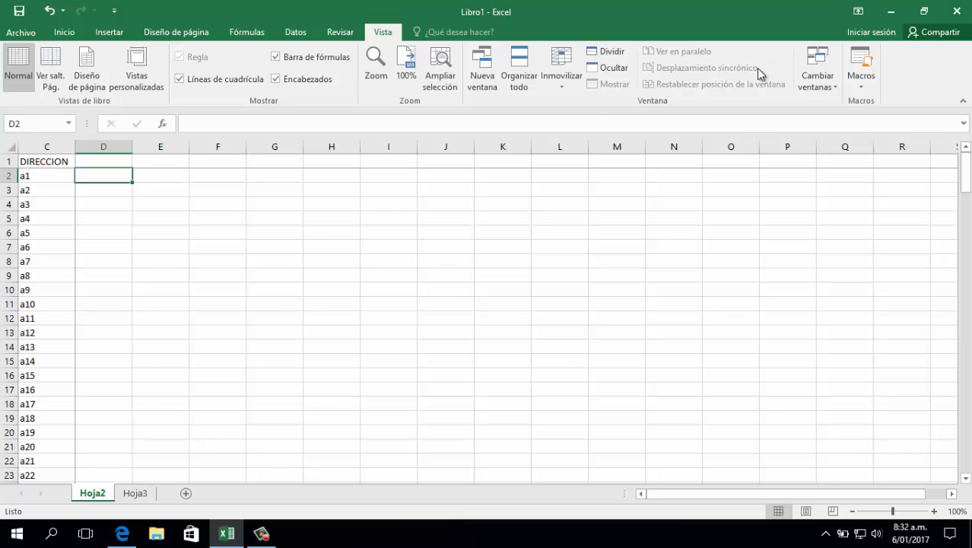
Unfreeze the panes to release row 1 and the DIRECCION column
left_click(574, 80)
left_click(582, 107)
left_click(442, 287)
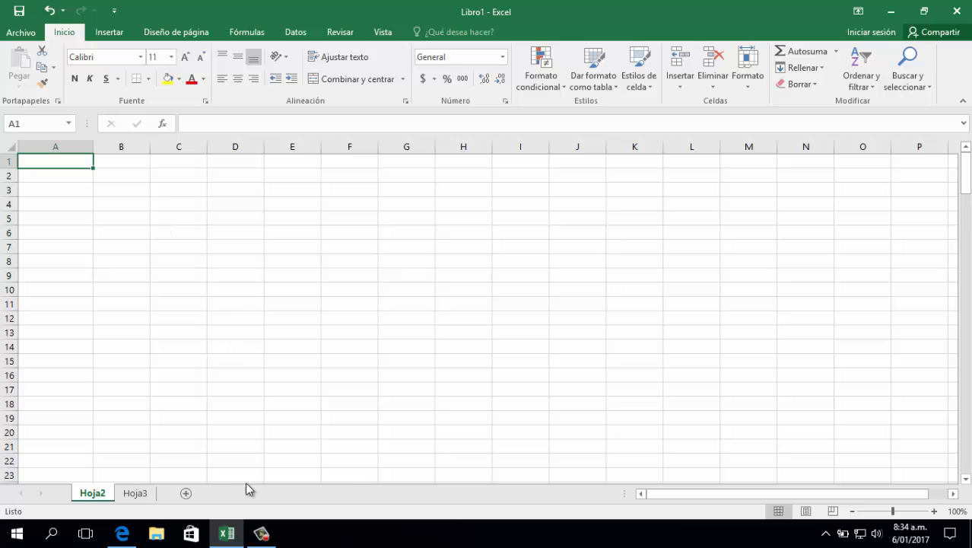
left_click(180, 244)
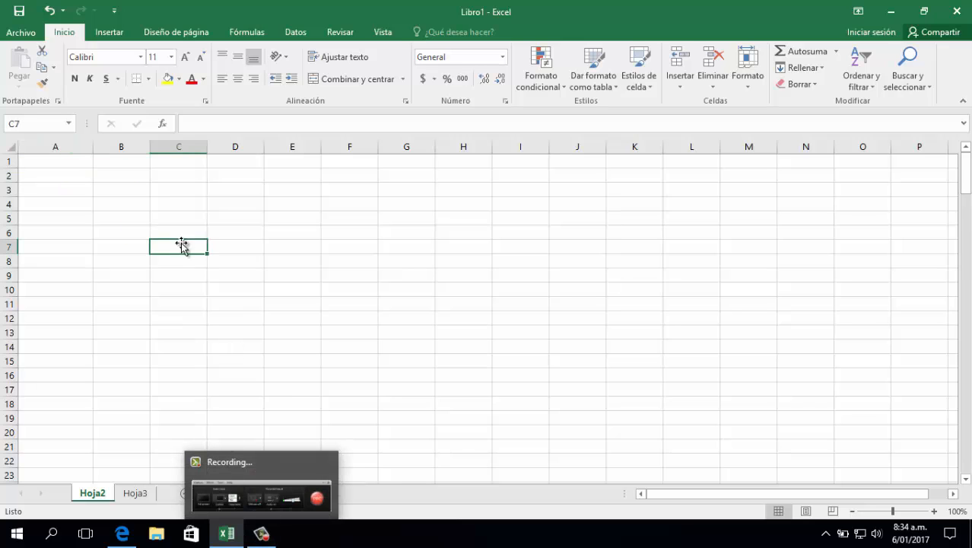
left_click(87, 162)
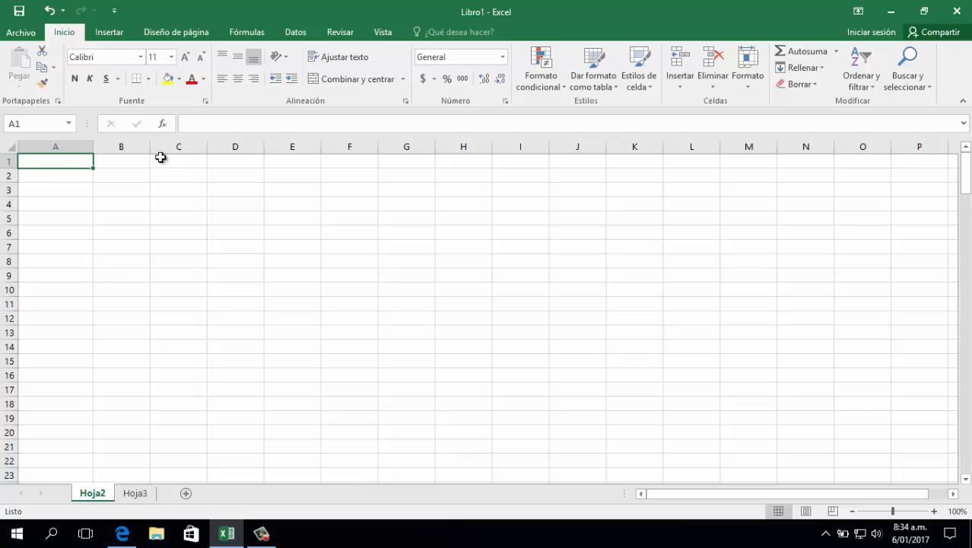
Open Word 2016 and create a blank document
left_click(16, 532)
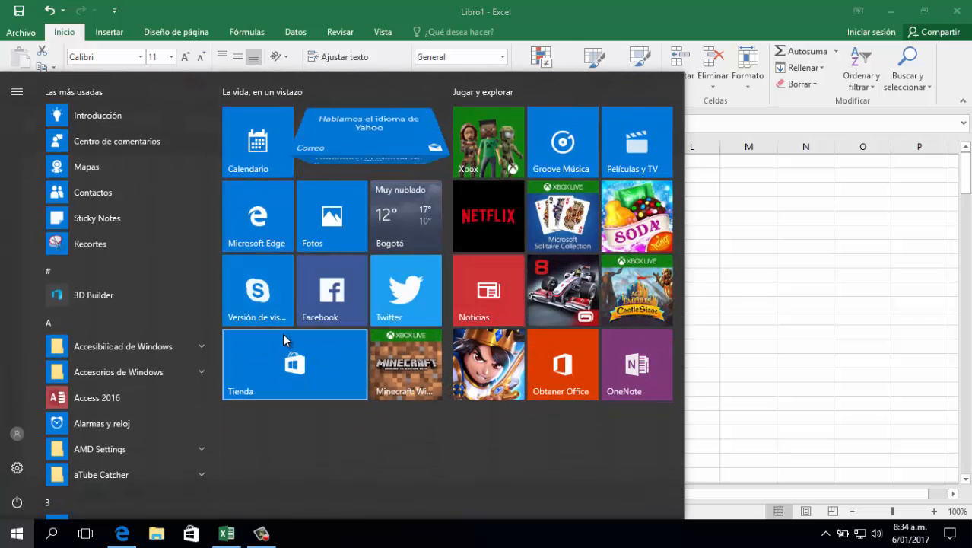
type("WORD")
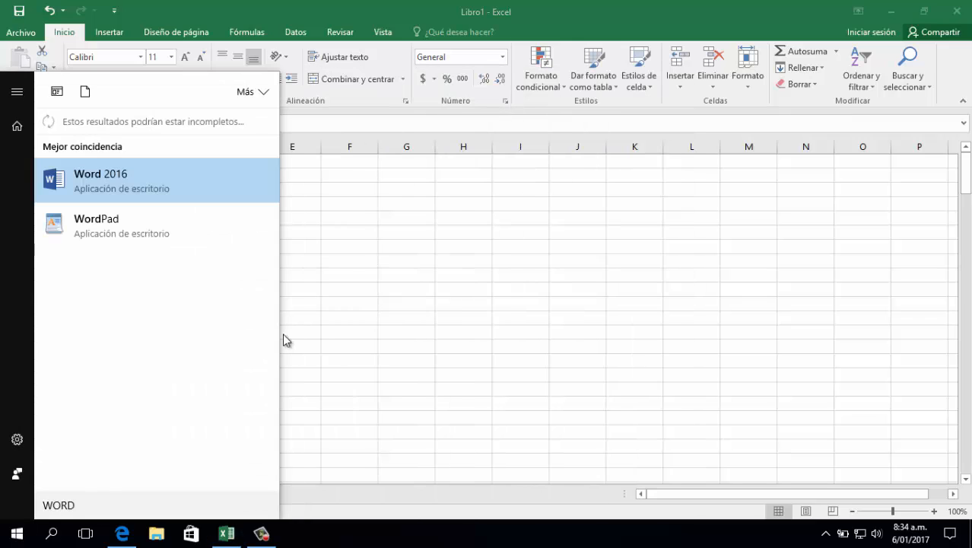
key("Return")
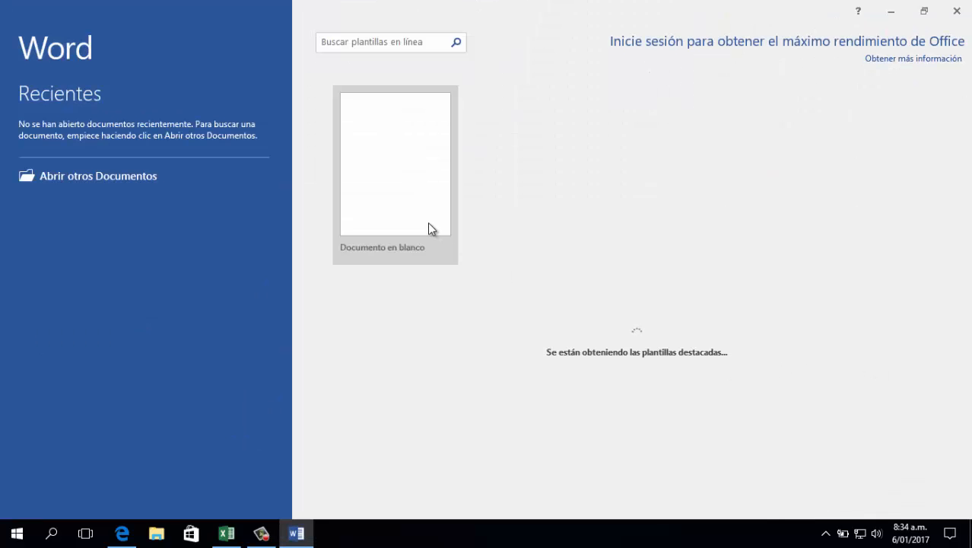
left_click(428, 229)
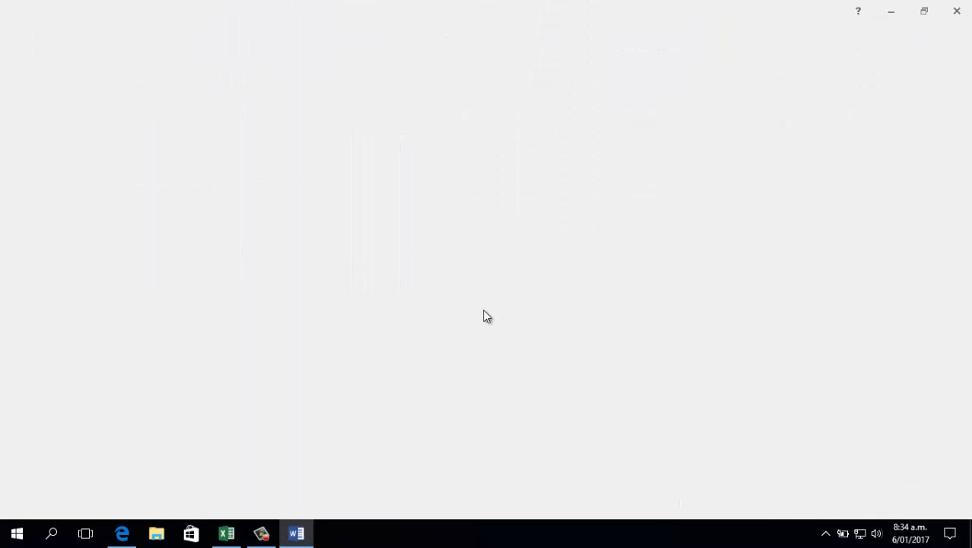
scroll(483, 319, "up", 2)
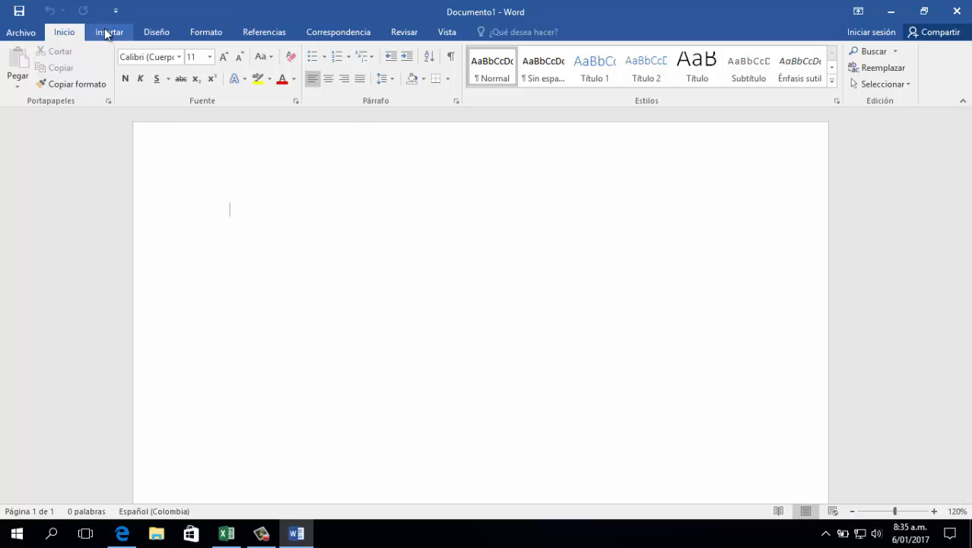
Insert a table with seven columns and three rows in the document
left_click(110, 32)
left_click(104, 81)
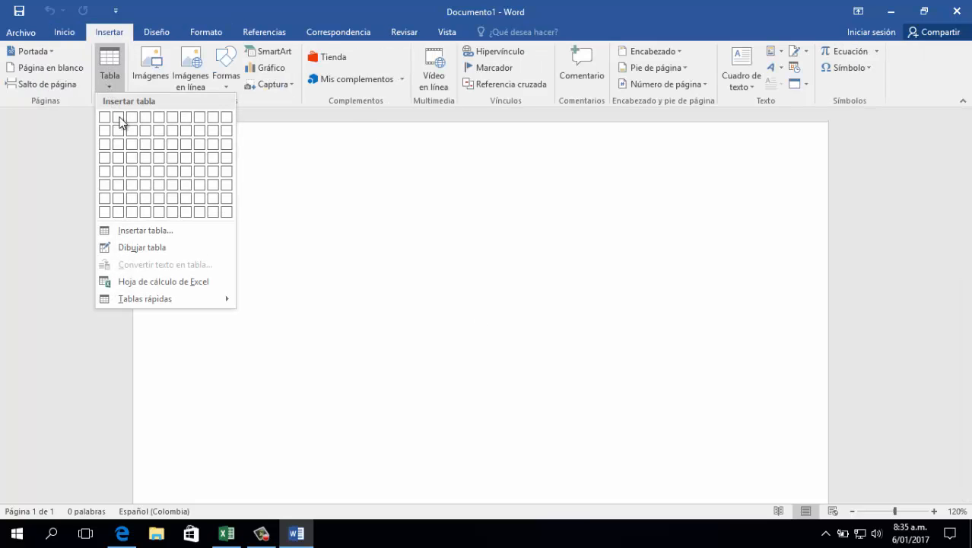
left_click(188, 146)
left_click(365, 333)
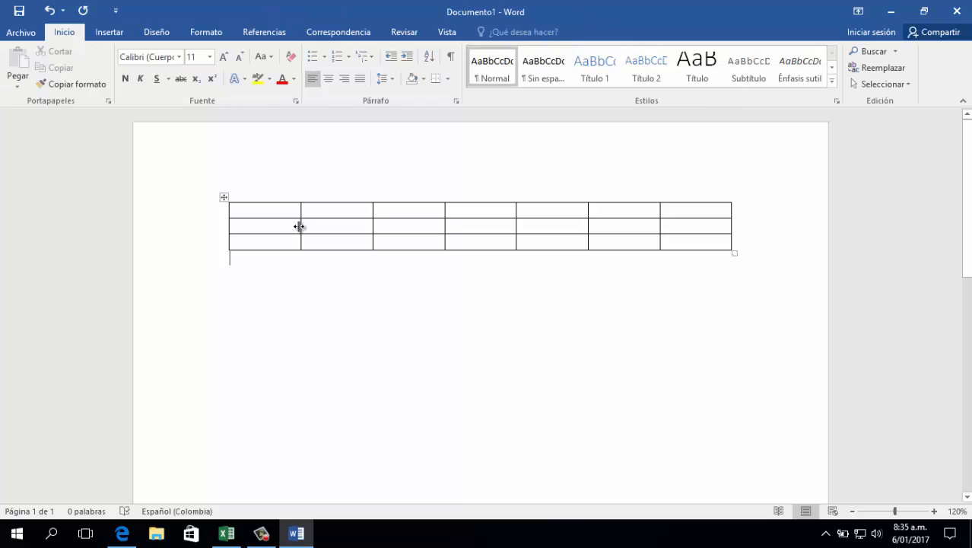
Merge the third and fourth cells of the table's first row into one cell
left_click(406, 212)
left_click_drag(407, 212, 472, 217)
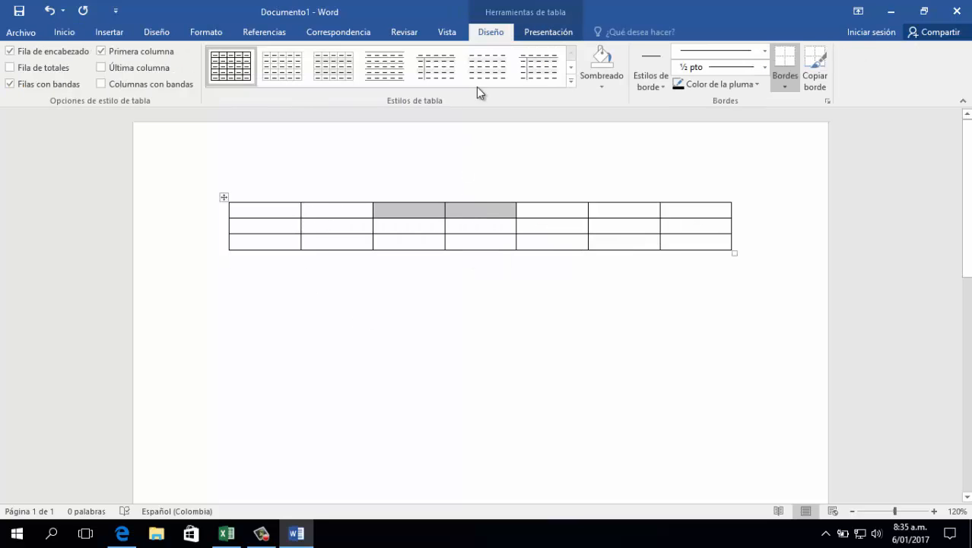
left_click(70, 32)
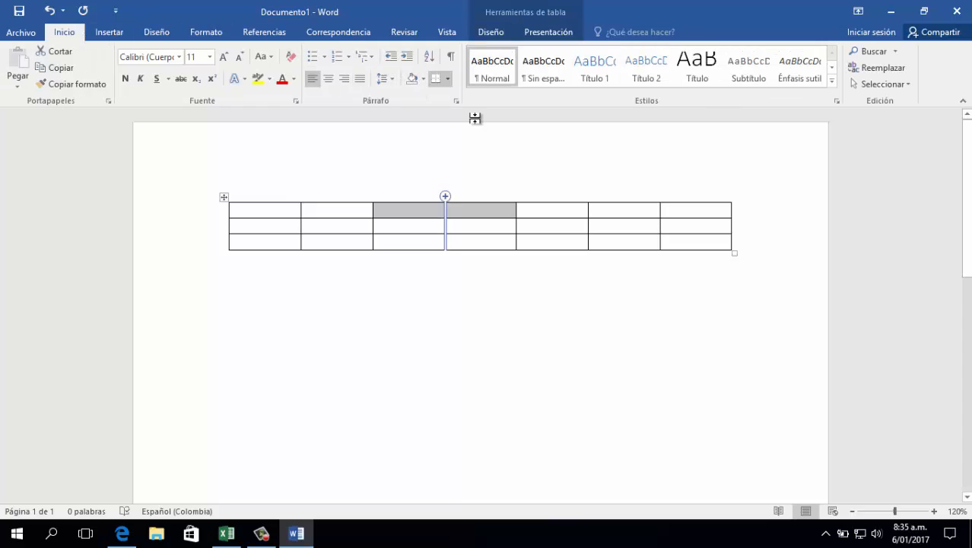
left_click(554, 32)
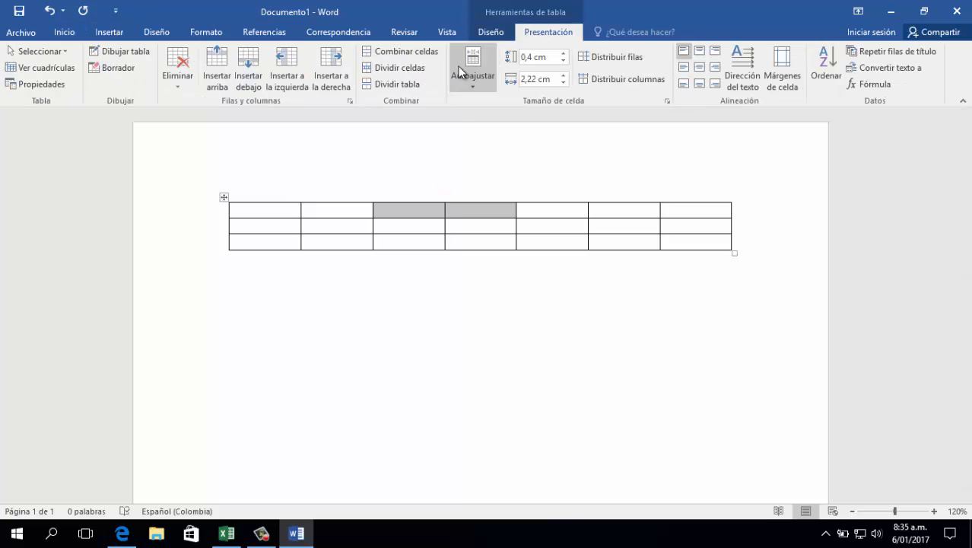
left_click(392, 51)
left_click(445, 236)
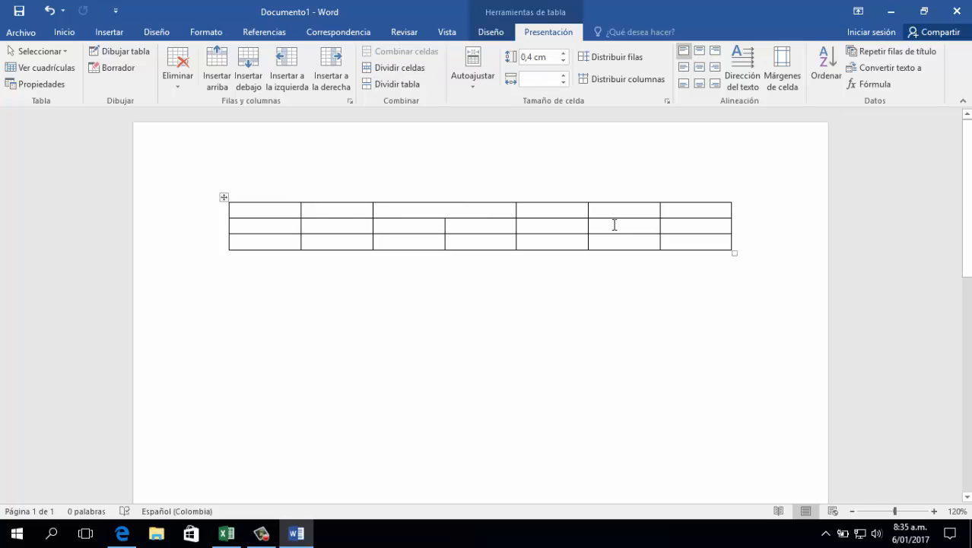
Split the sixth-column cells in the table's second and third rows into two columns, keeping two rows
left_click_drag(613, 223, 597, 241)
left_click(388, 67)
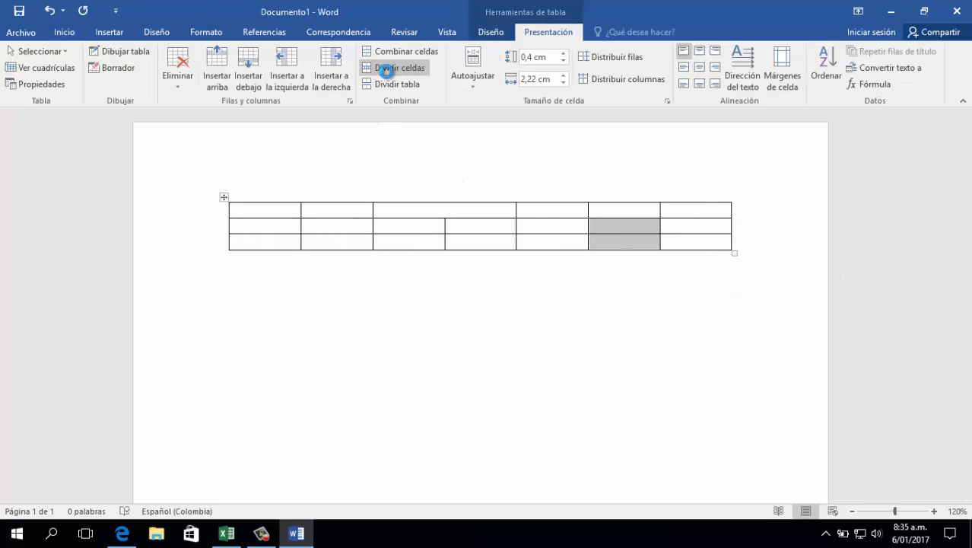
left_click(489, 286)
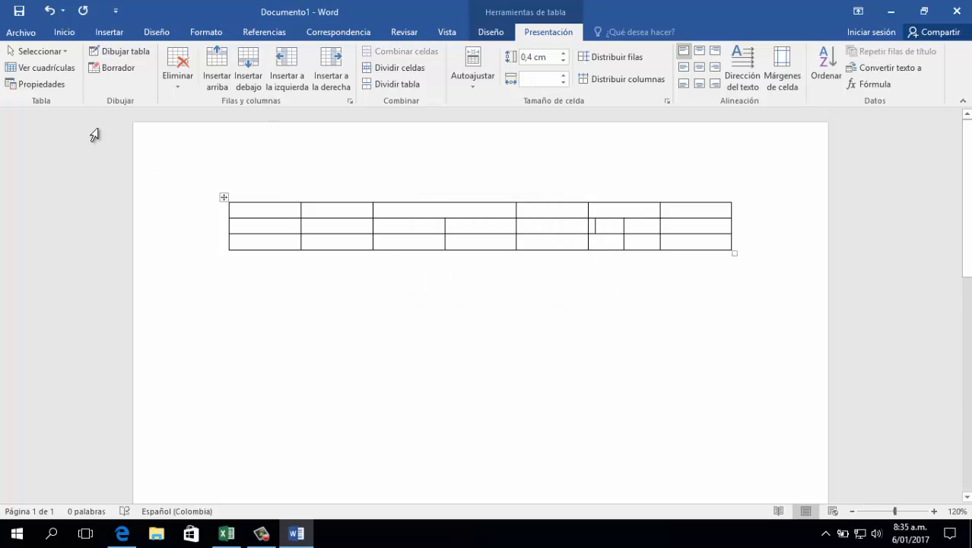
Draw a vertical line through the second column's lower two cells and a diagonal across the merged cell of the table's first row
left_click(119, 51)
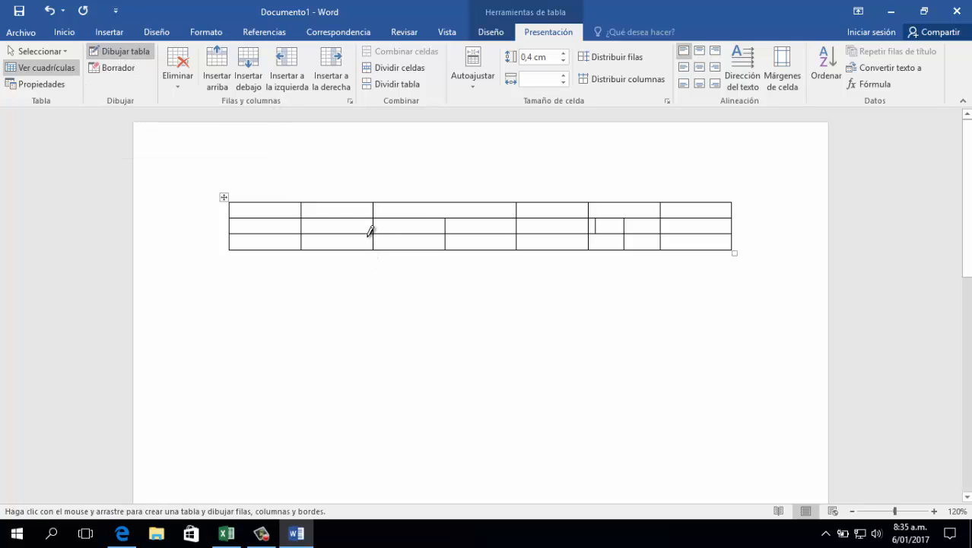
left_click_drag(337, 218, 338, 248)
left_click_drag(374, 202, 516, 218)
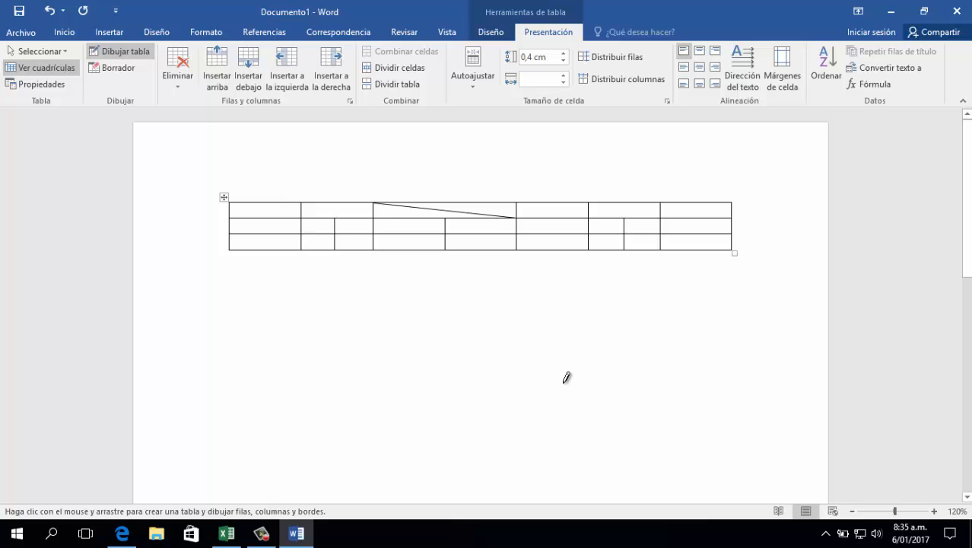
left_click(229, 535)
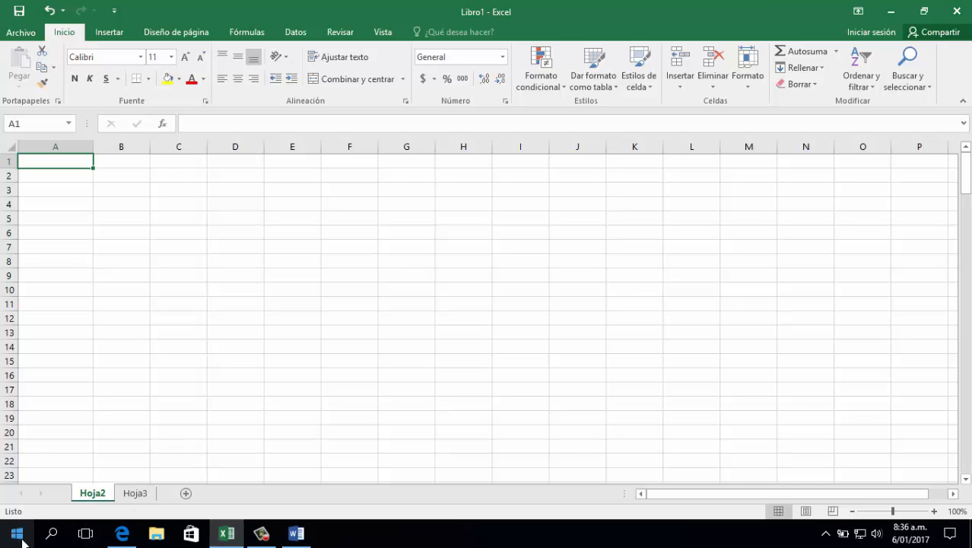
left_click(190, 532)
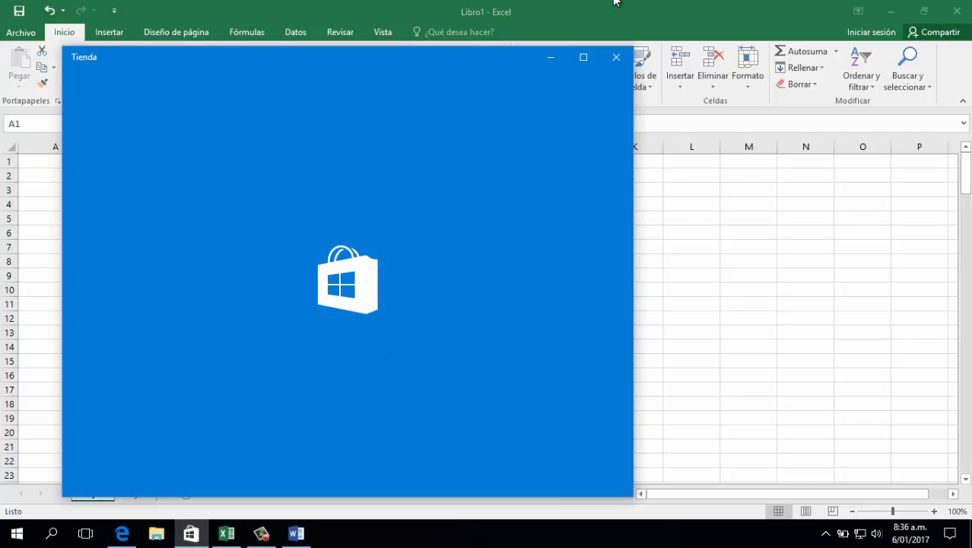
left_click(616, 56)
left_click(296, 533)
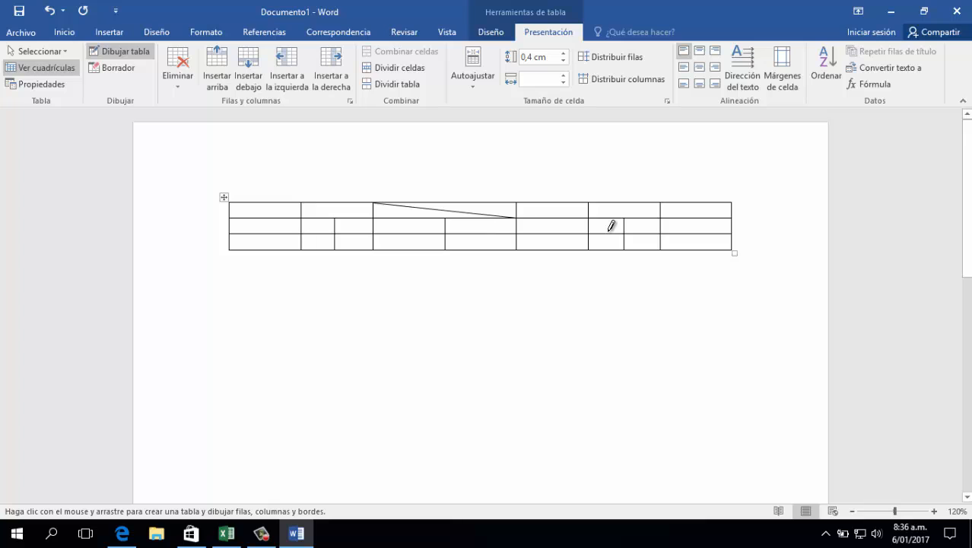
left_click_drag(308, 232, 308, 250)
left_click(227, 534)
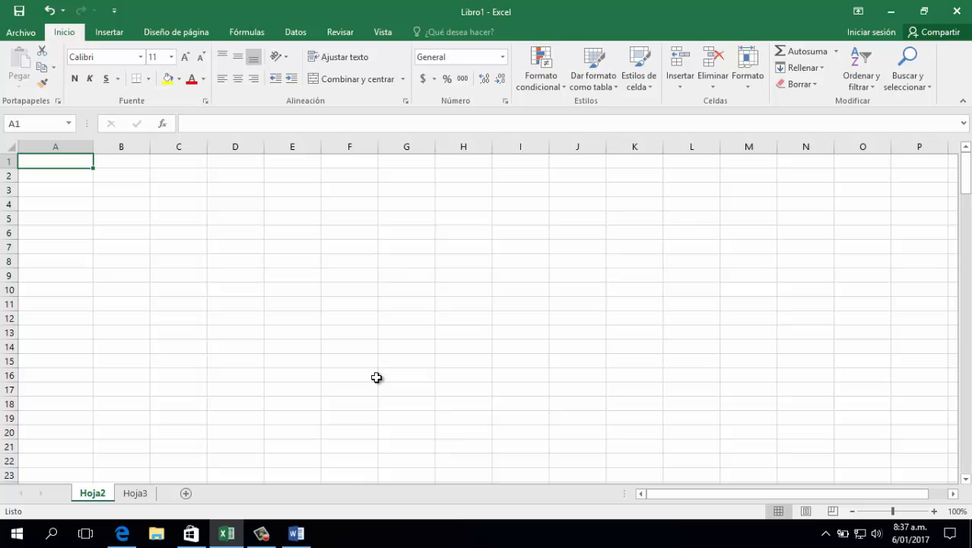
left_click(304, 533)
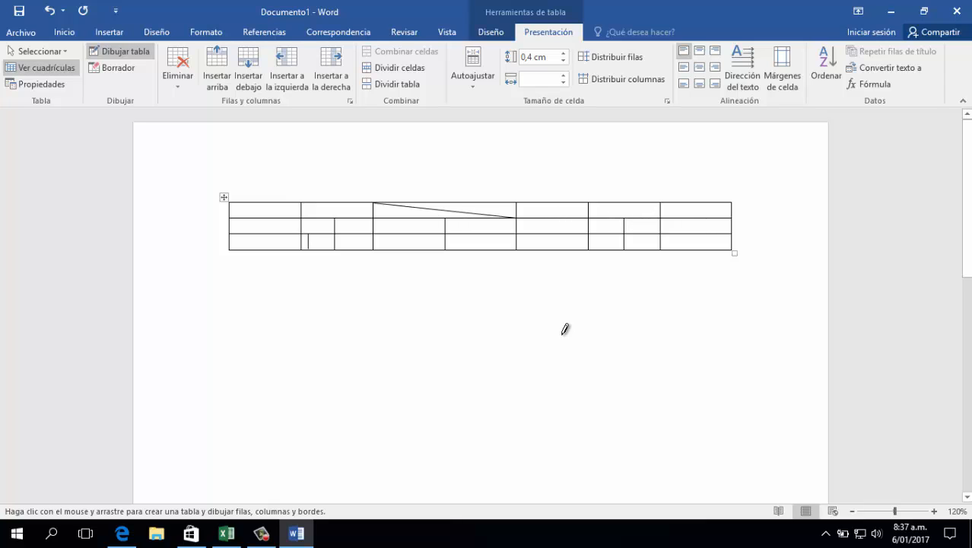
Switch to Excel and apply all borders to the range A1:I8 on sheet Hoja2
left_click(296, 532)
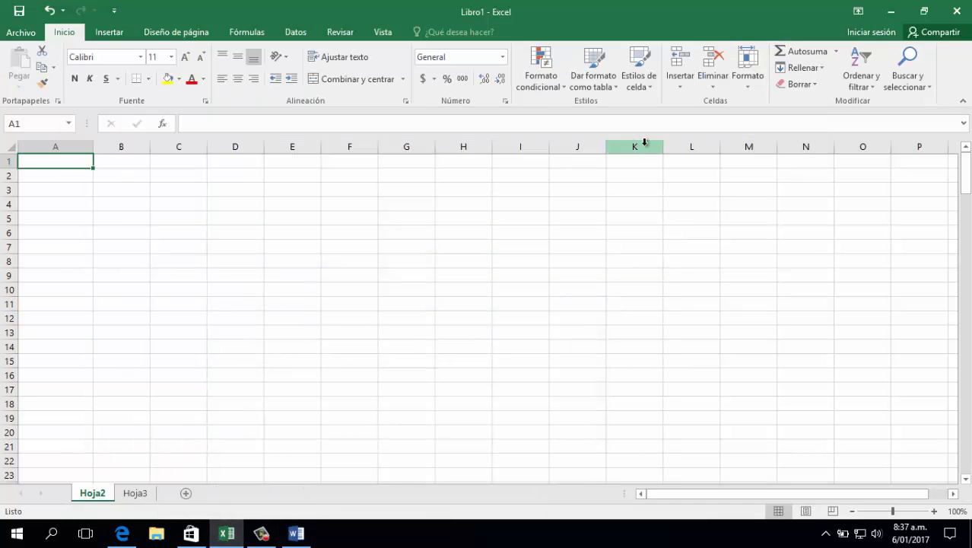
left_click(138, 160)
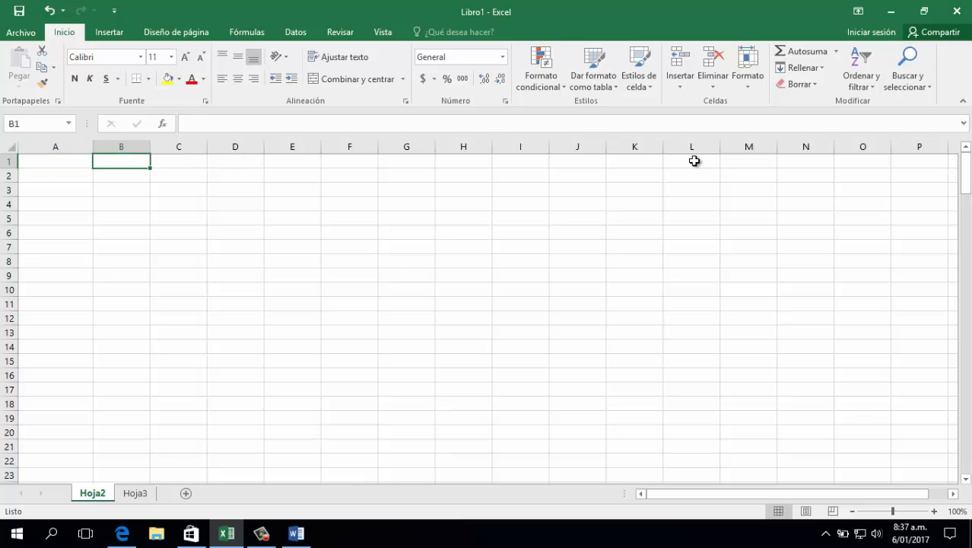
left_click(695, 161)
left_click(187, 159)
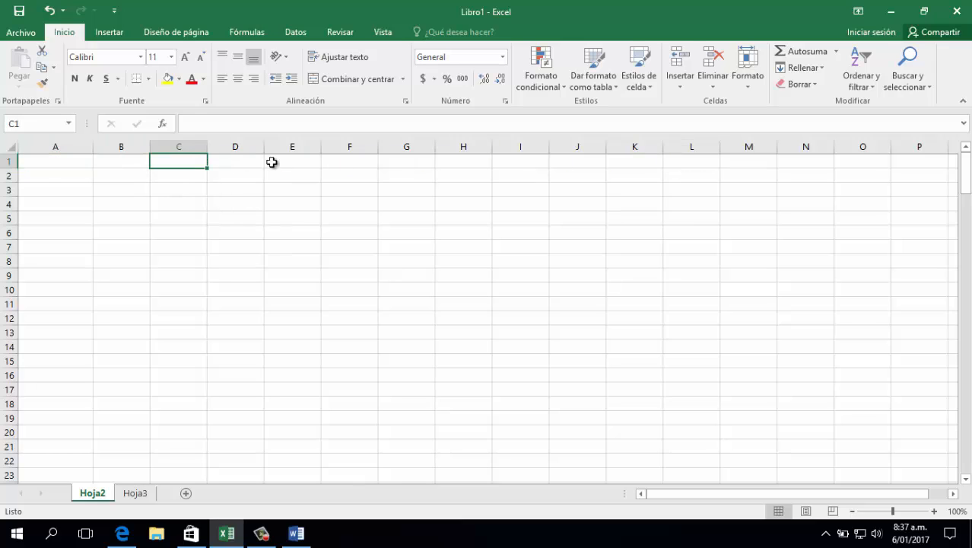
left_click(272, 161)
left_click(354, 161)
left_click(525, 161)
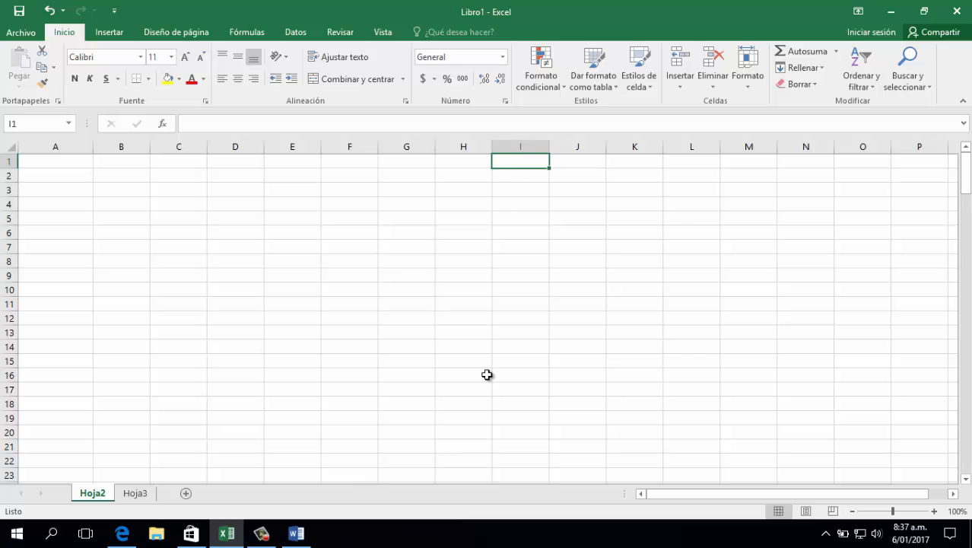
left_click_drag(513, 162, 2, 265)
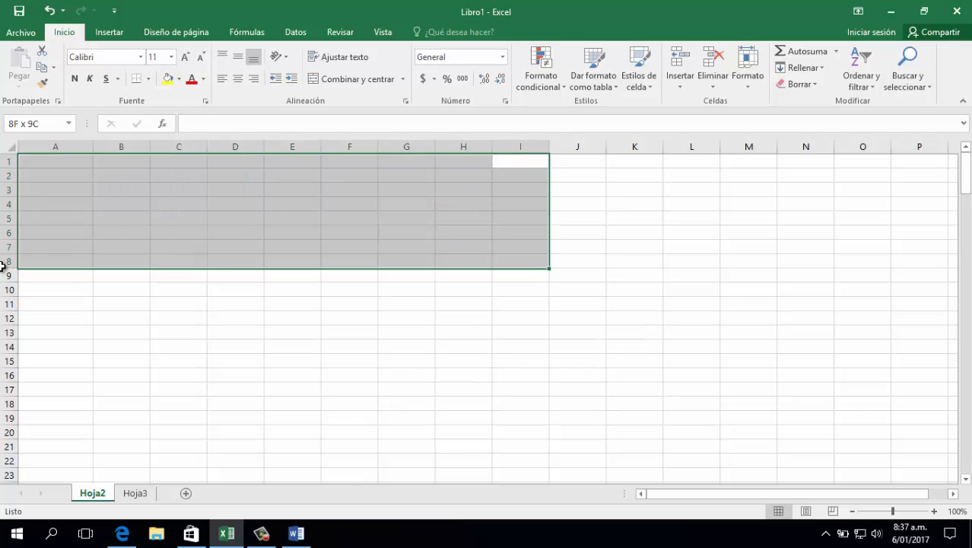
left_click(148, 79)
left_click(161, 200)
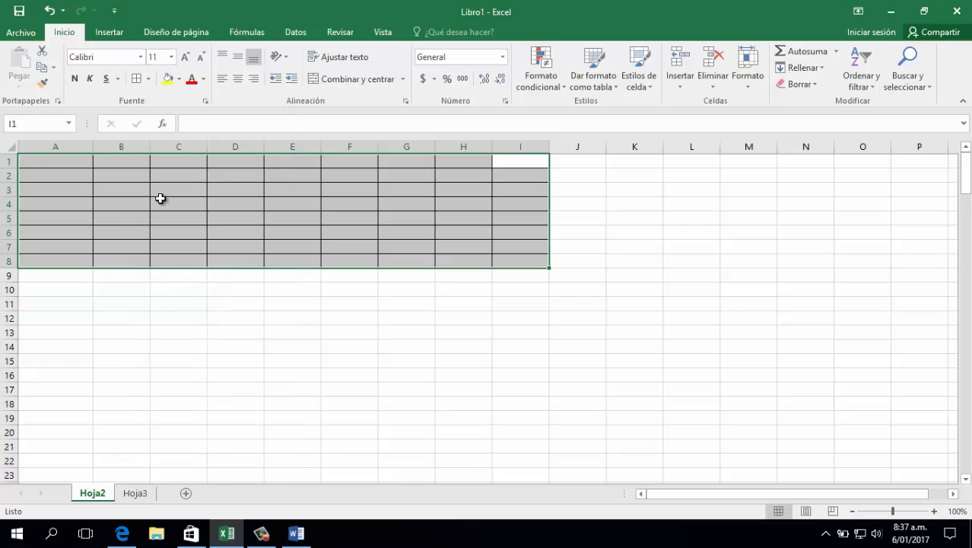
left_click(149, 217)
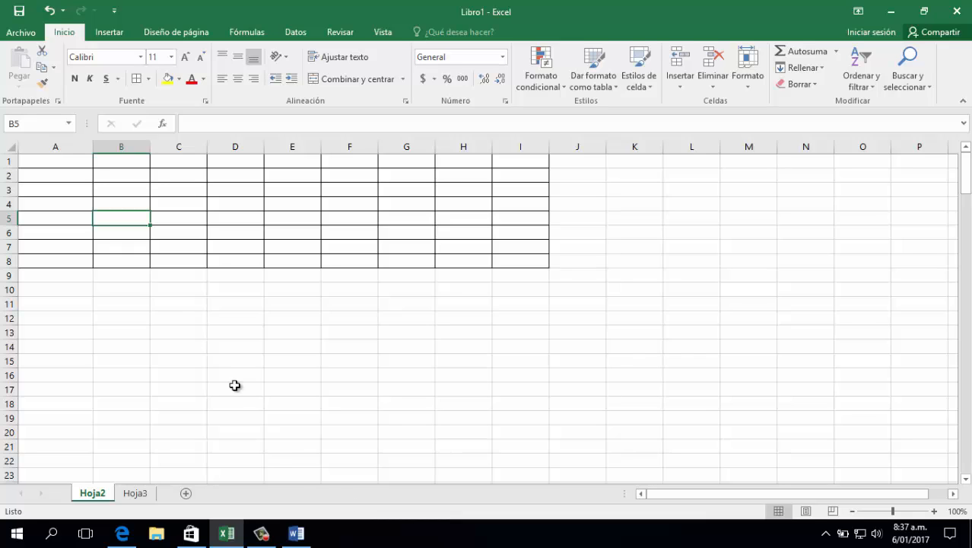
Narrow columns B and C of the bordered table to the same small width
left_click_drag(255, 376, 274, 362)
left_click(399, 372)
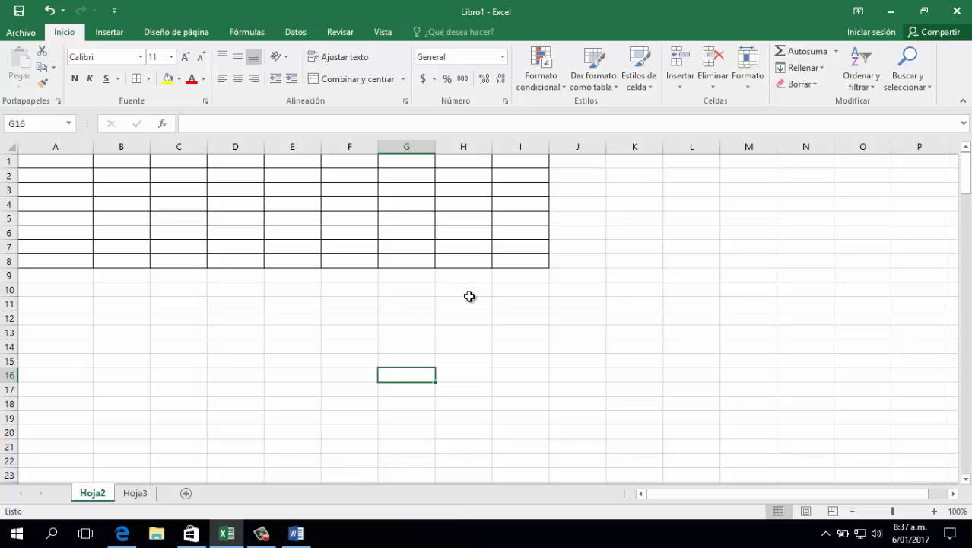
left_click(296, 533)
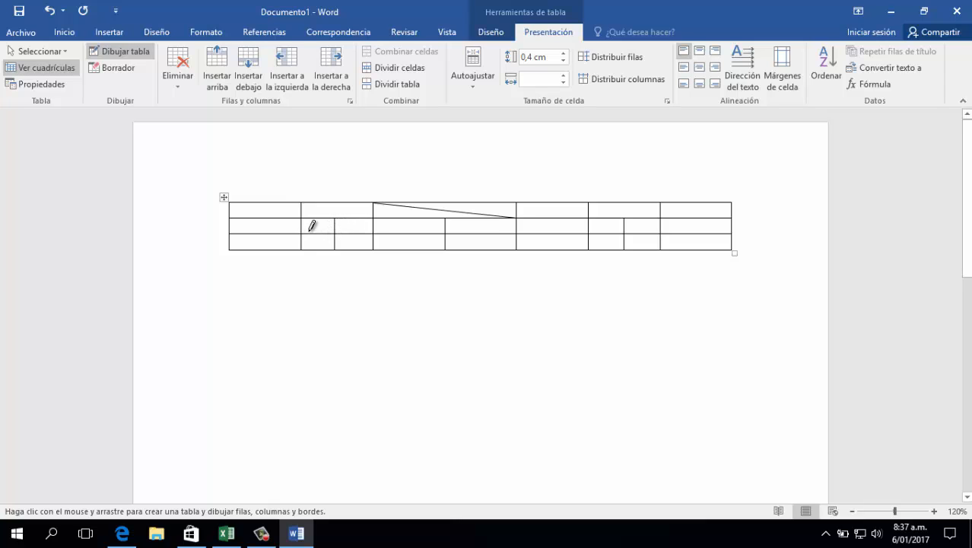
left_click(300, 532)
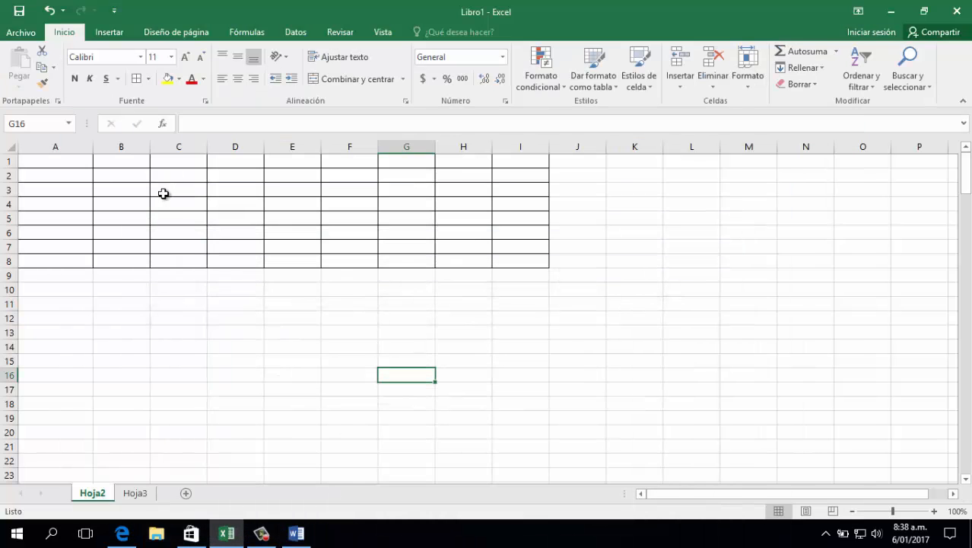
mouse_move(125, 145)
left_mouse_down()
mouse_move(167, 147)
mouse_move(120, 152)
left_mouse_up()
left_click(196, 263)
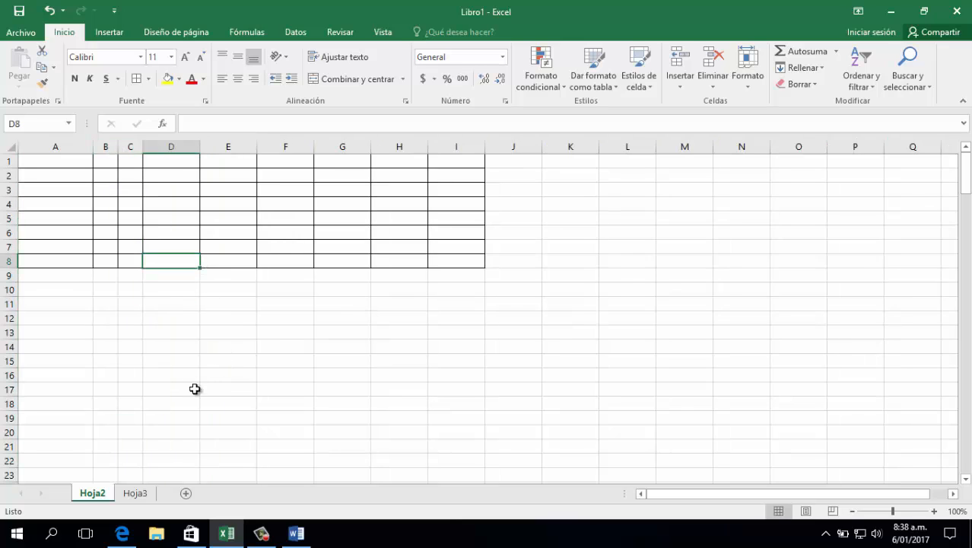
Narrow columns G and H of the bordered table to the same small width
left_click(296, 534)
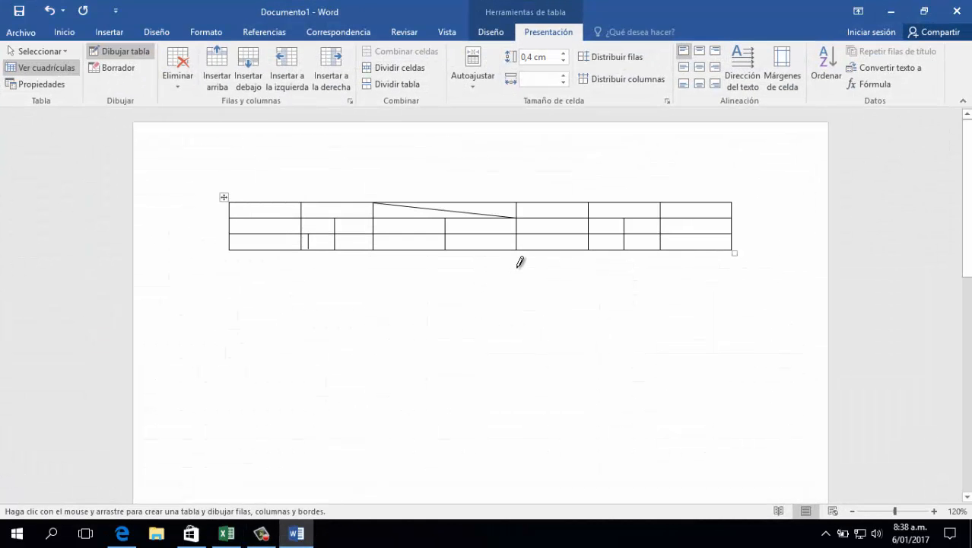
left_click(296, 534)
left_click(341, 149)
mouse_move(342, 148)
left_mouse_down()
mouse_move(378, 151)
mouse_move(337, 158)
left_mouse_up()
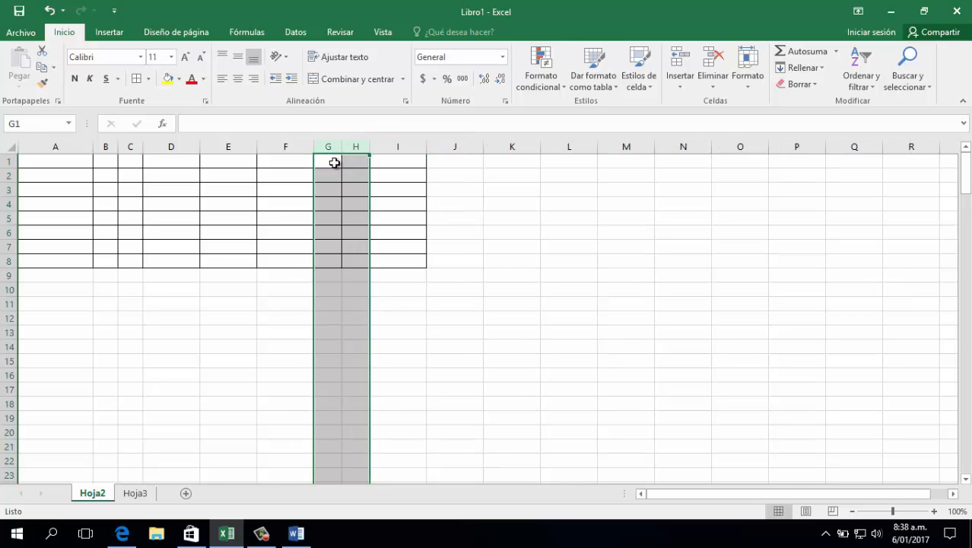
left_click(347, 318)
Merge and center cells B1:C1, and do the same with cells G1:H1
left_click(296, 534)
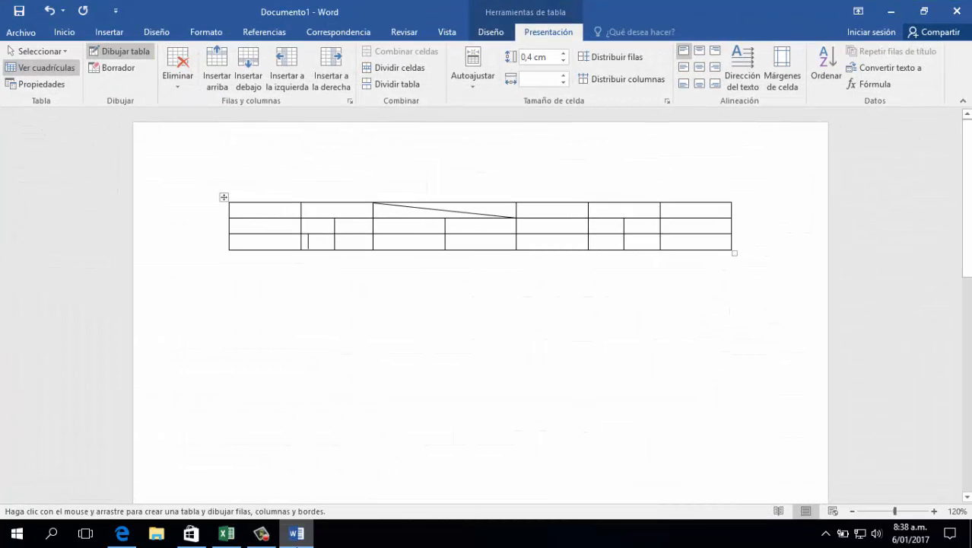
left_click(296, 534)
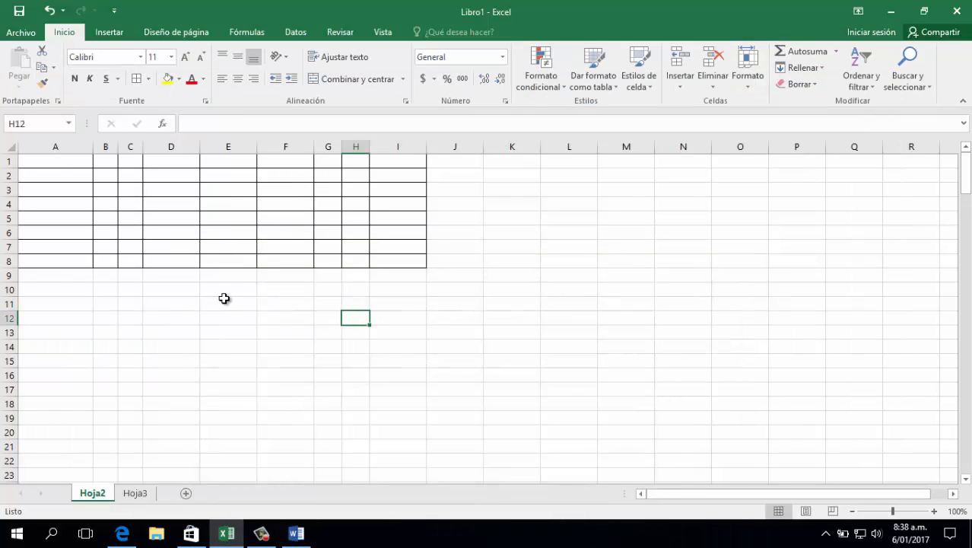
left_click_drag(108, 161, 132, 162)
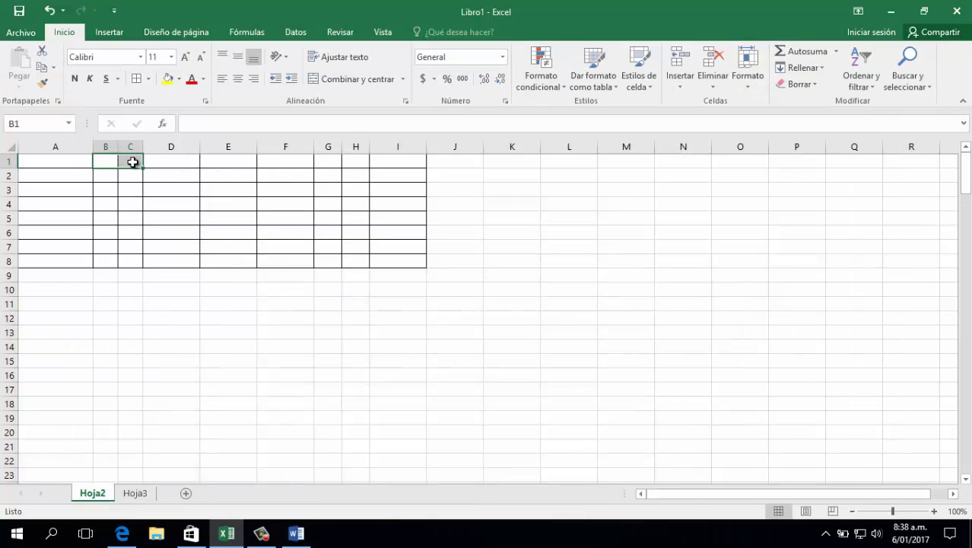
left_click(352, 80)
left_click(330, 160)
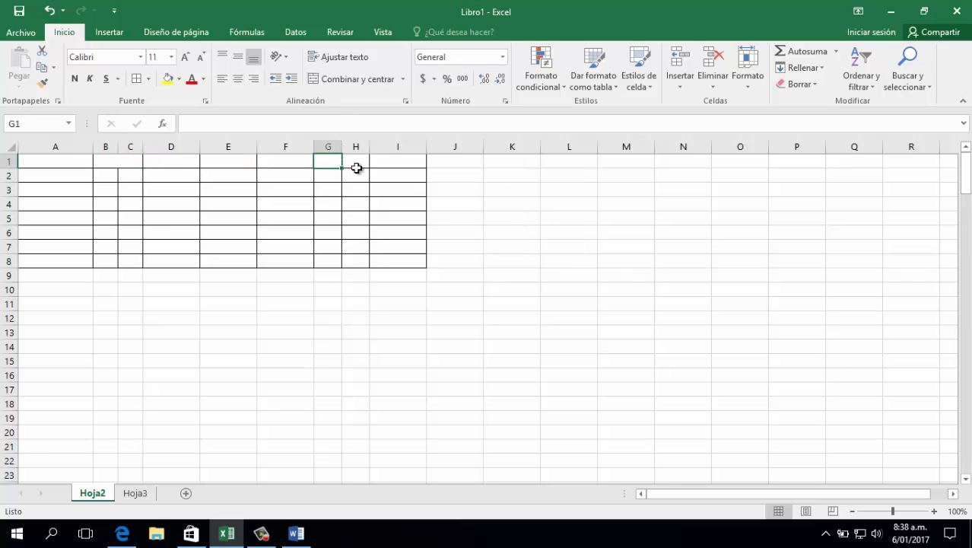
left_click(351, 164)
left_click_drag(337, 166, 333, 165)
left_click(335, 80)
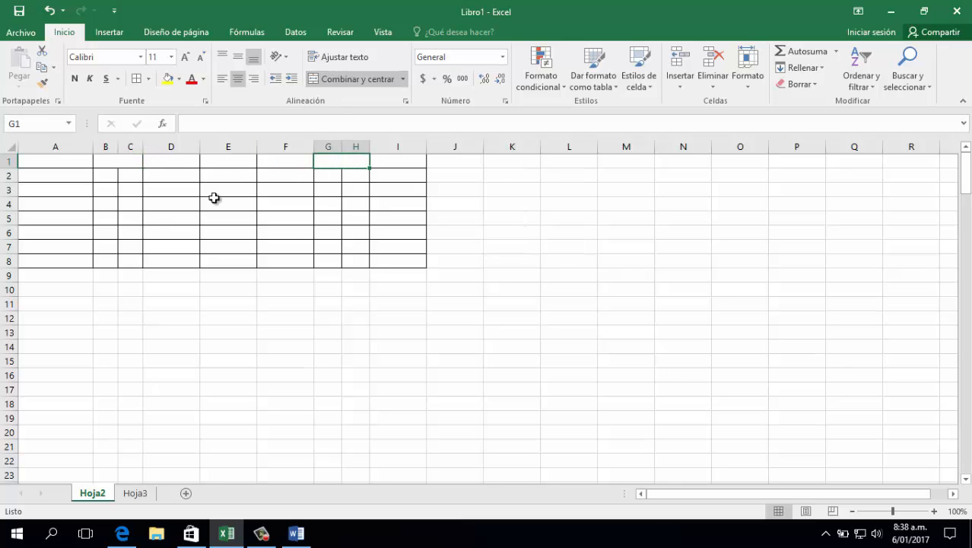
Merge and center cells D1:E1 in the table's first row
left_click(297, 533)
left_click(297, 533)
left_click_drag(183, 161, 210, 161)
left_click(324, 81)
left_click(280, 232)
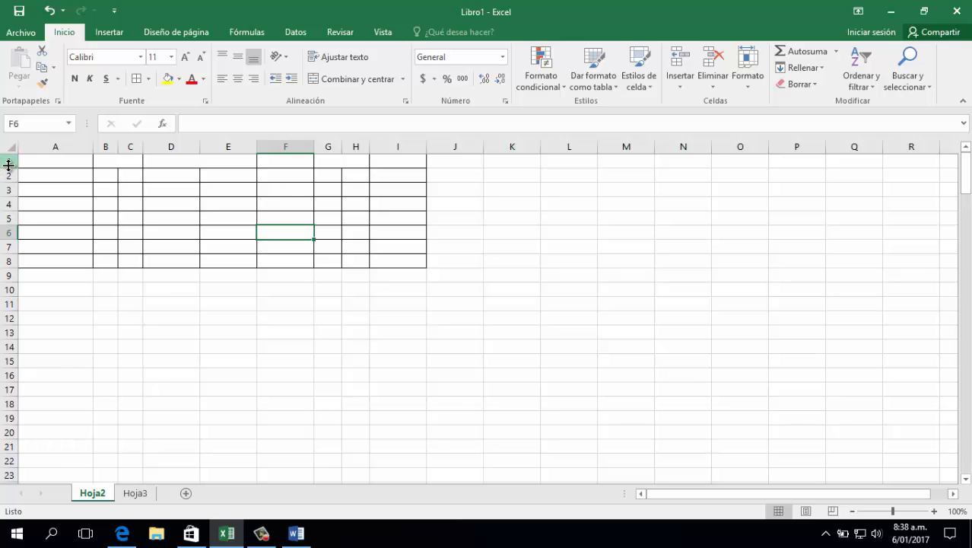
Increase the height of row 1 and add a thin diagonal border descending from left to right across the merged cell D1:E1
left_click_drag(9, 167, 9, 198)
left_click(193, 168)
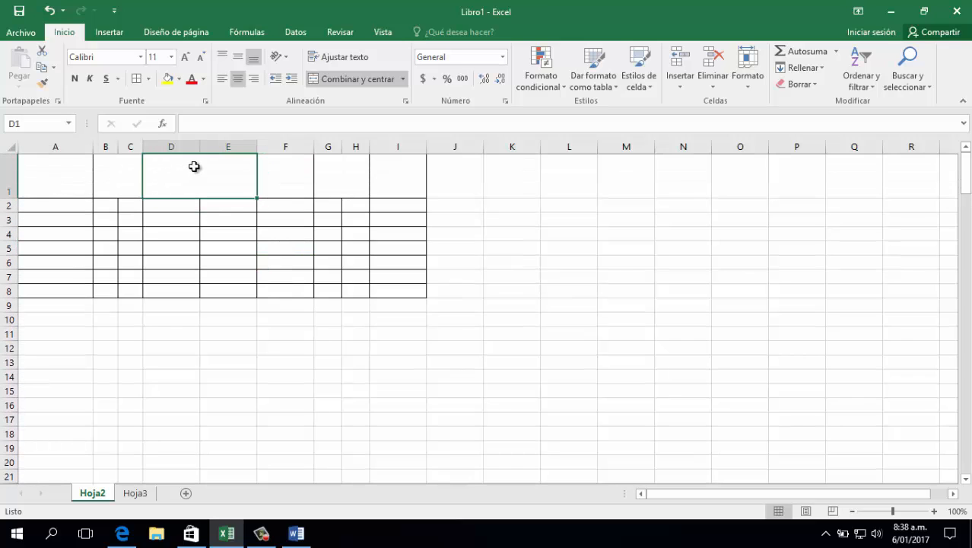
left_click(148, 79)
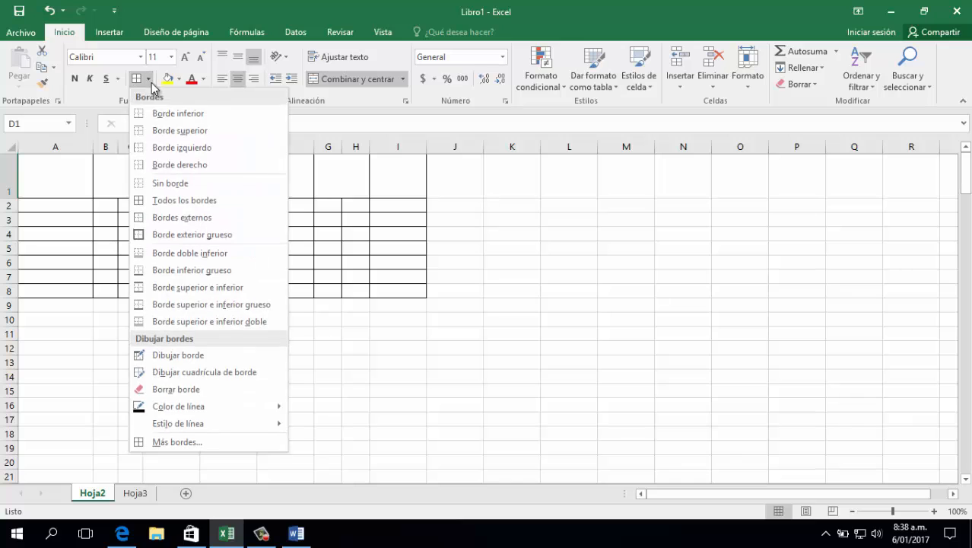
left_click(180, 443)
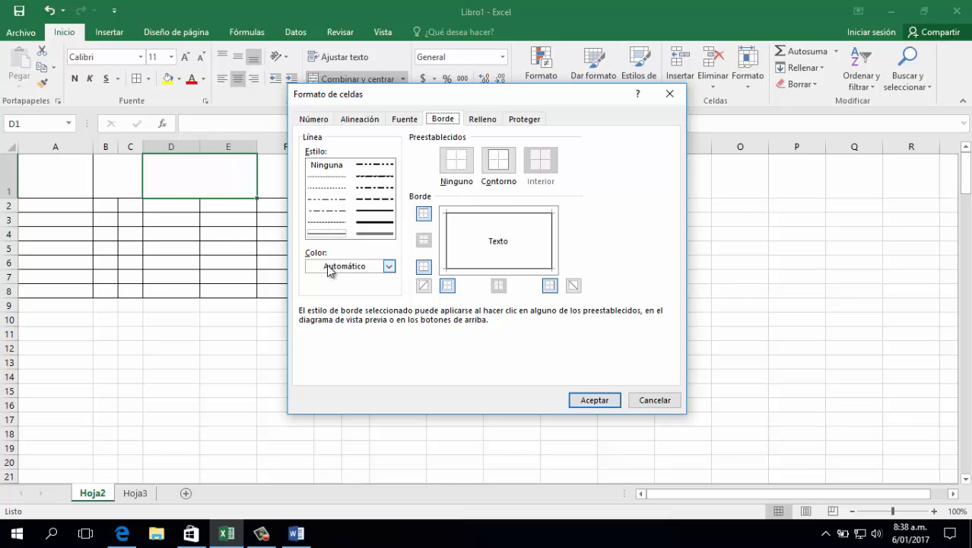
left_click(340, 187)
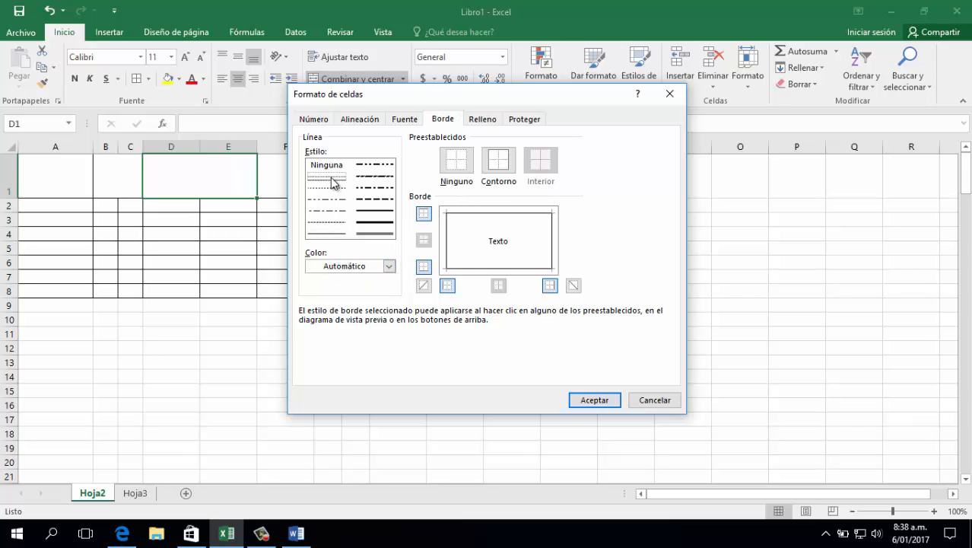
left_click(573, 286)
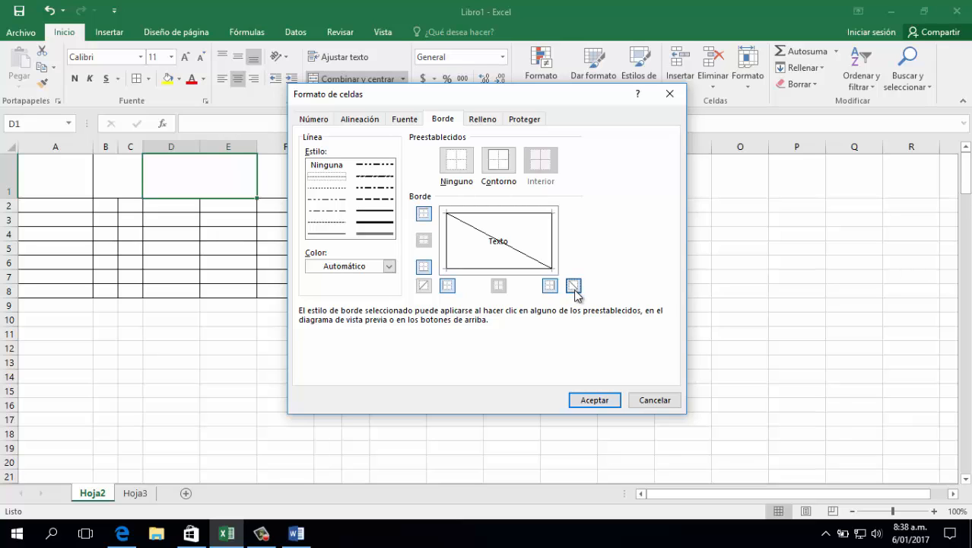
left_click(581, 400)
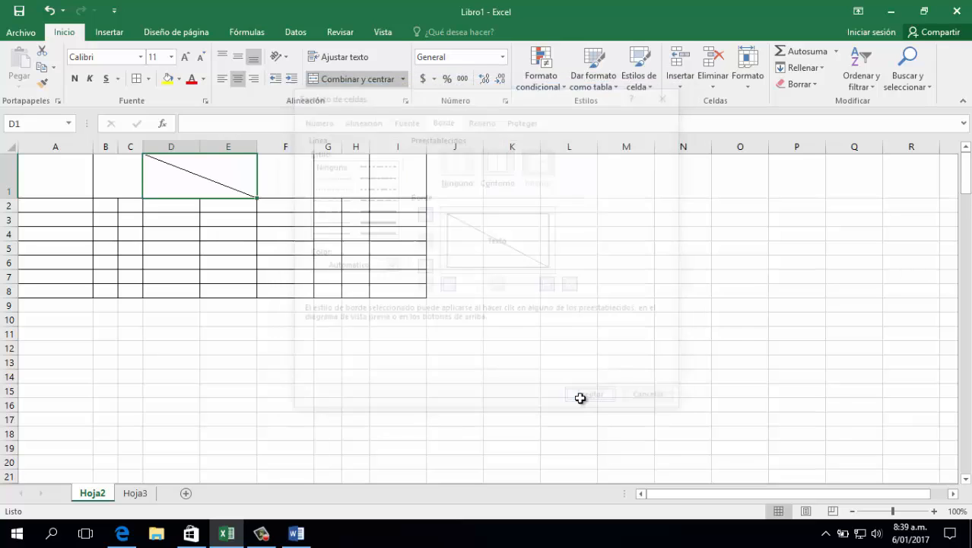
left_click(375, 337)
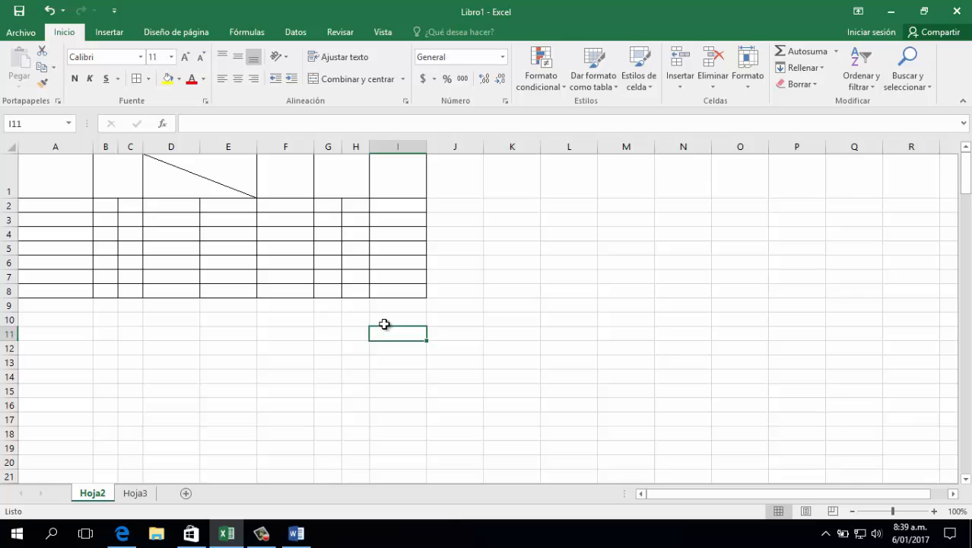
Enter the text Hola Mundo in the merged diagonal cell D1:E1
double_click(187, 187)
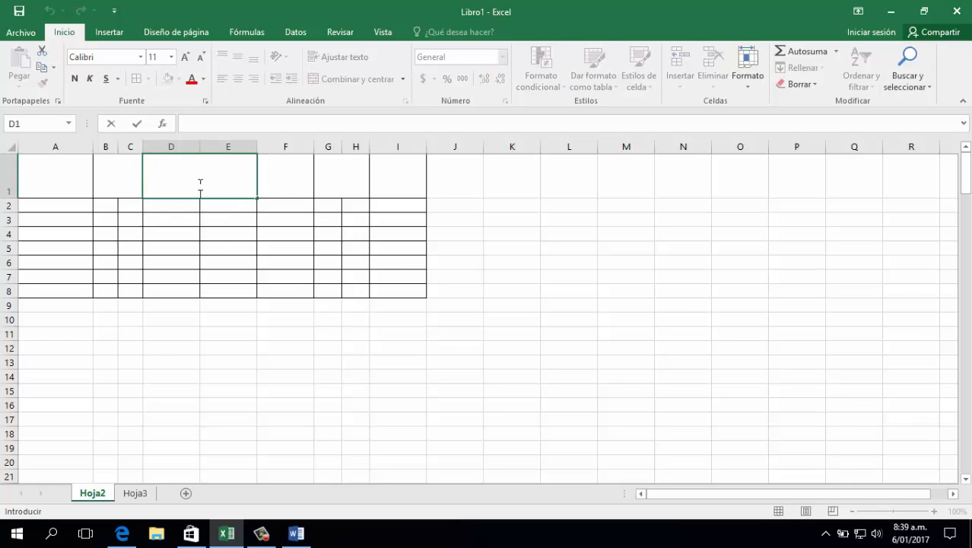
type("Hola Mund")
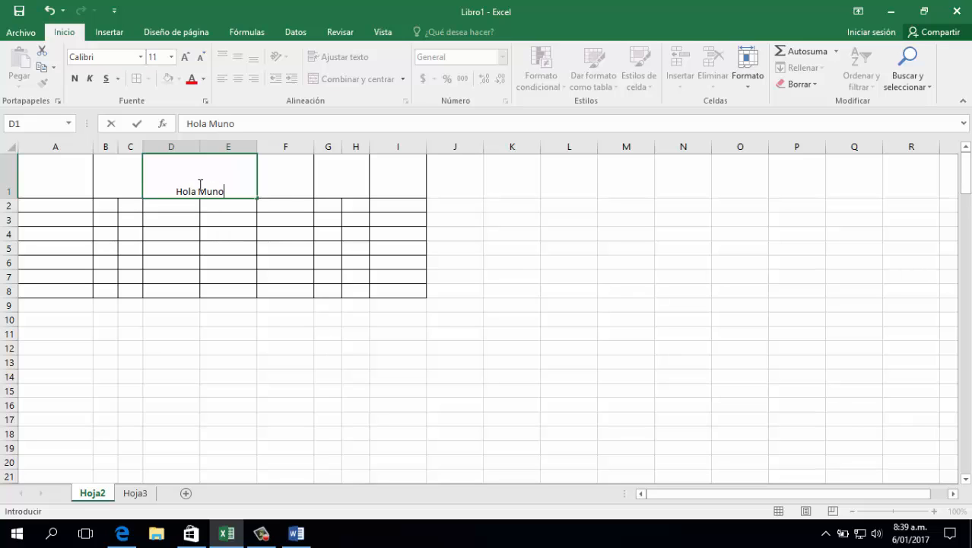
key("BackSpace")
type("do")
key("Return")
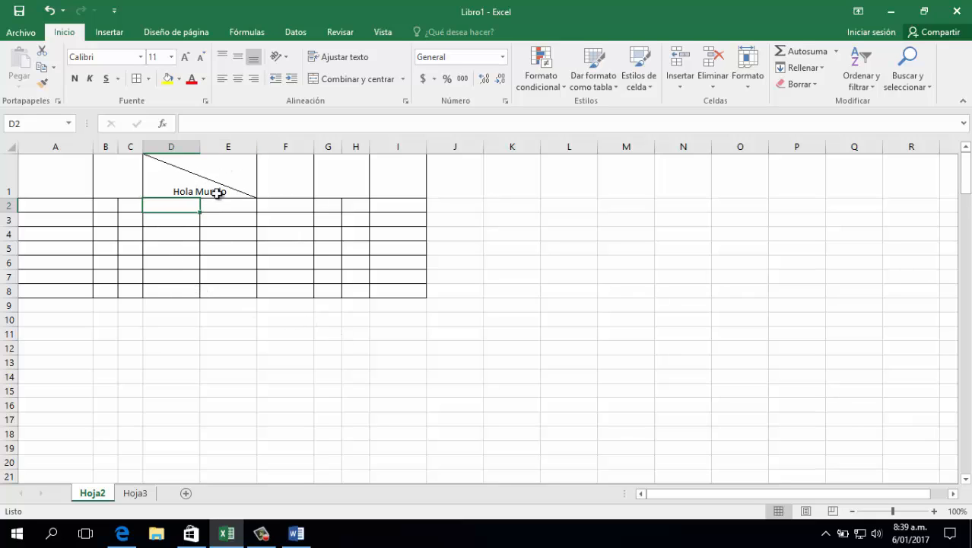
Break the text in the diagonal cell D1 so Hola and Mundo sit on separate lines with one blank line between them
left_click(214, 156)
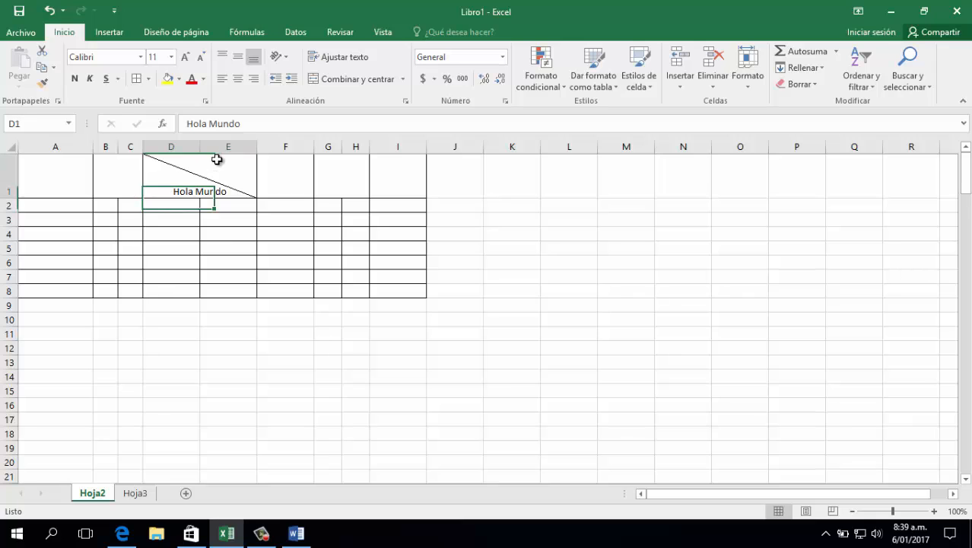
double_click(195, 186)
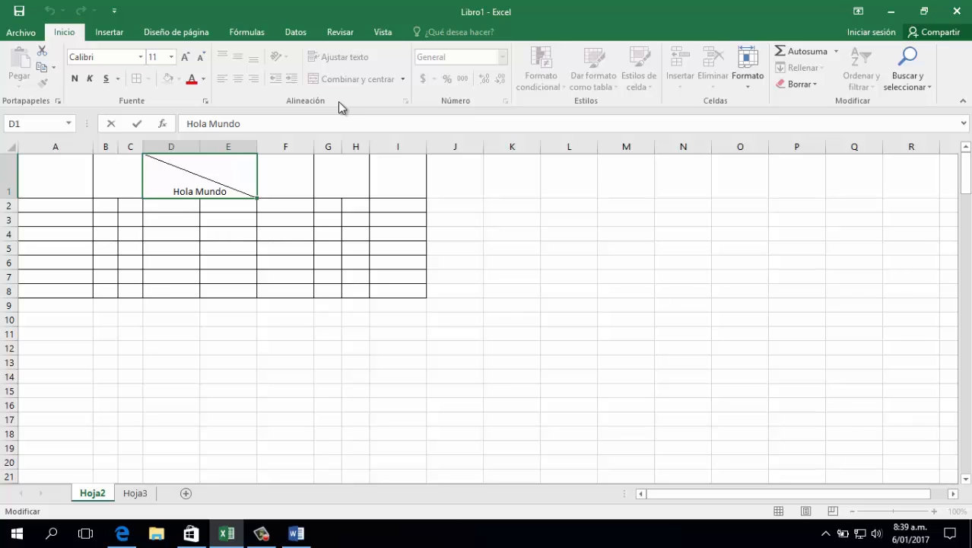
key("alt+Return")
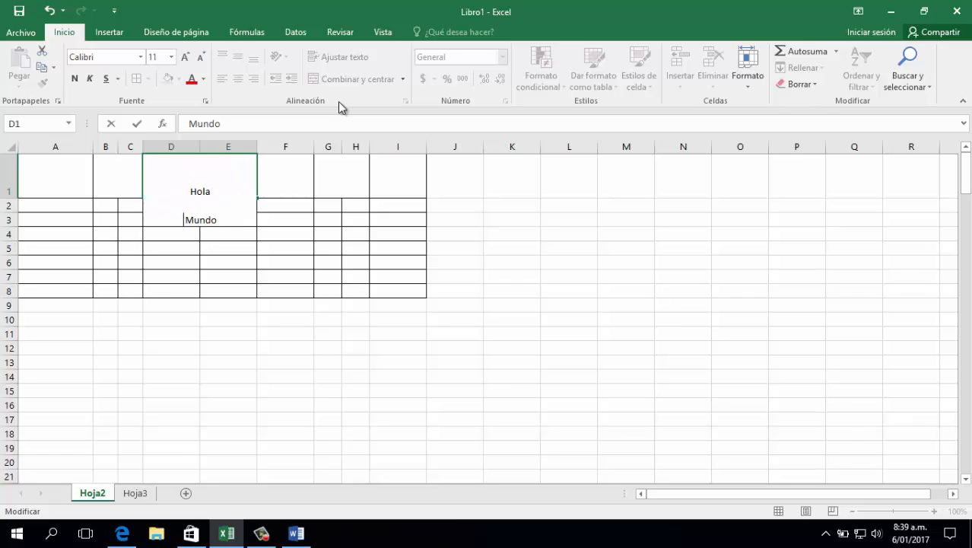
key("alt+Return")
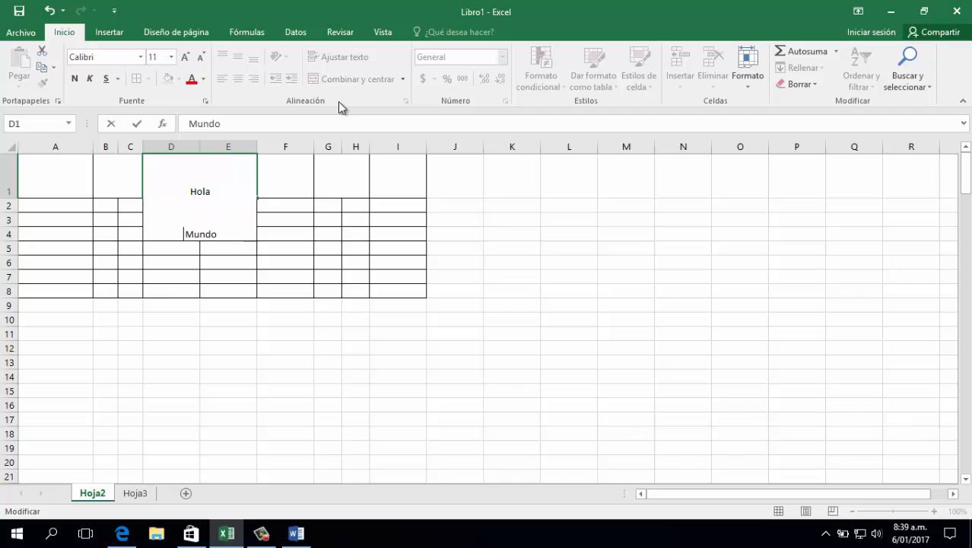
key("Return")
key("Up")
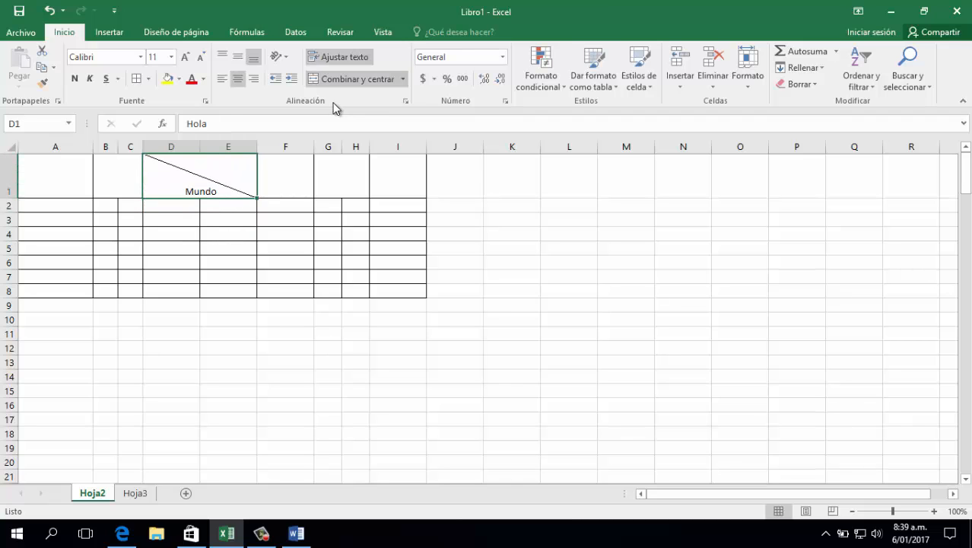
double_click(230, 181)
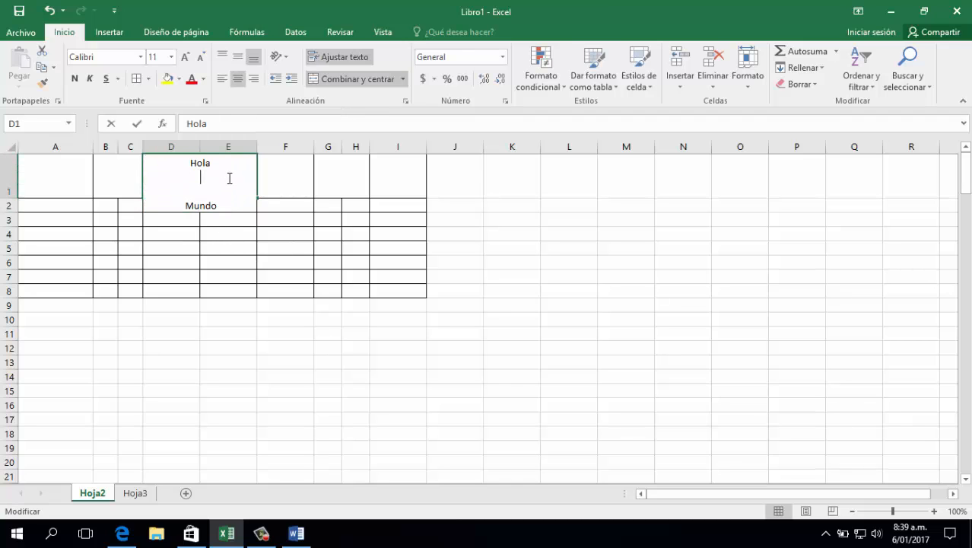
key("Return")
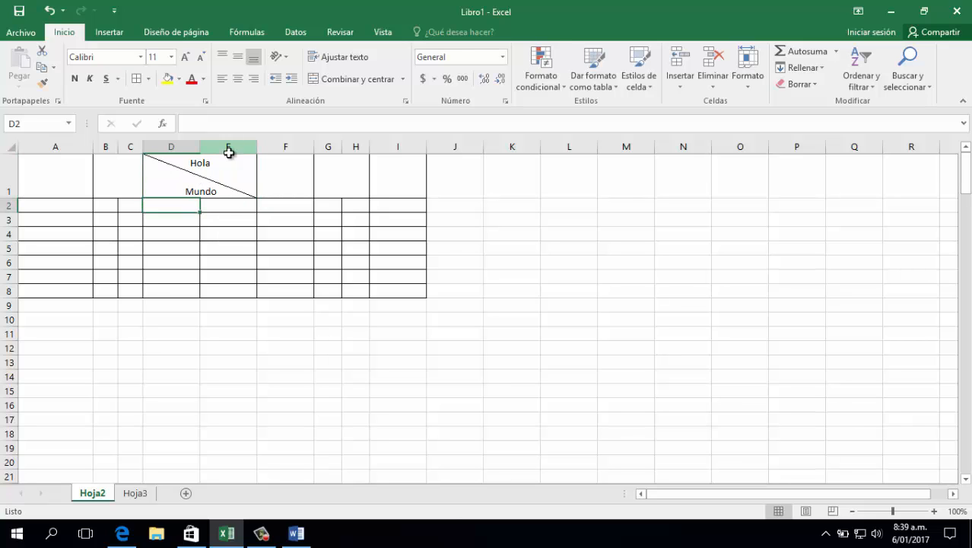
Left-align the diagonal cell D1 and pad Hola with leading spaces to place it above the diagonal, opposite Mundo
double_click(205, 165)
left_click(280, 219)
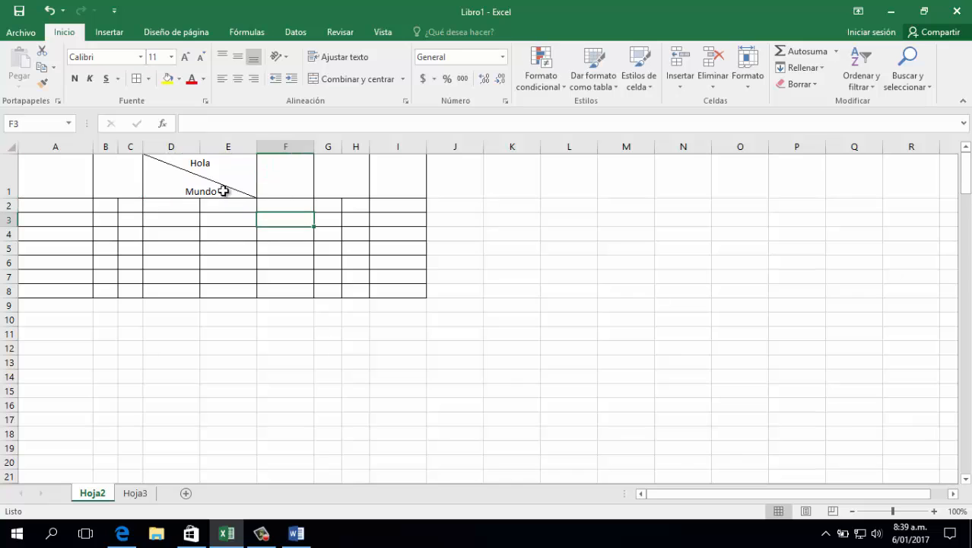
left_click(223, 191)
left_click(222, 78)
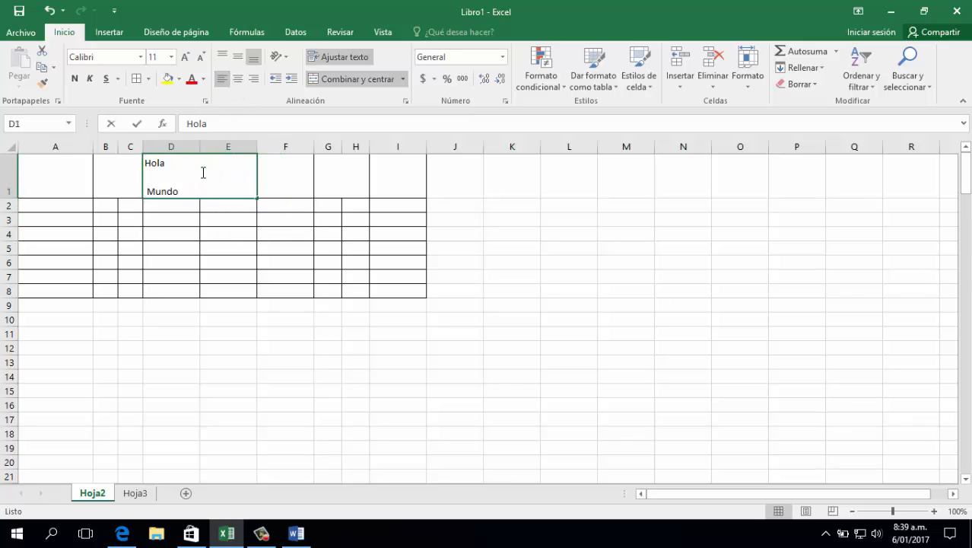
double_click(203, 173)
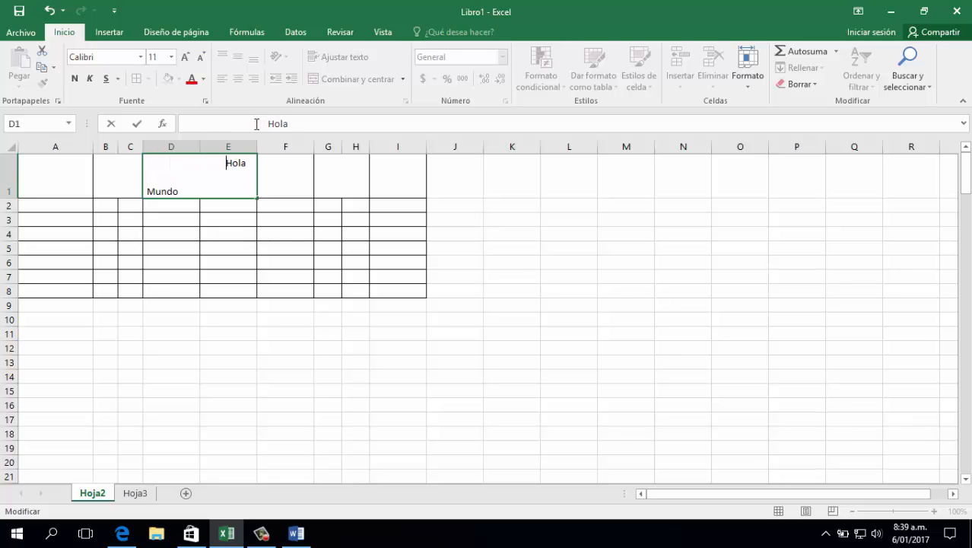
key("Return")
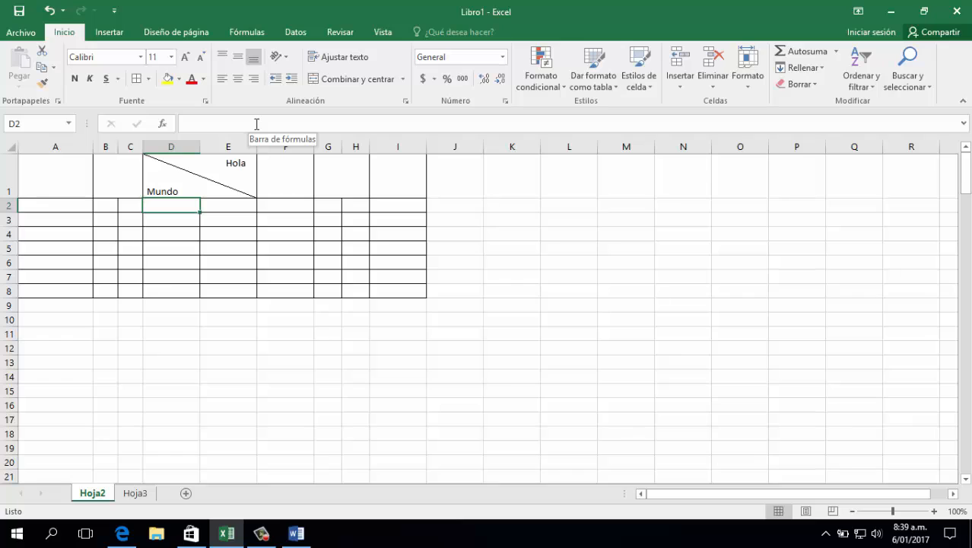
left_click(276, 276)
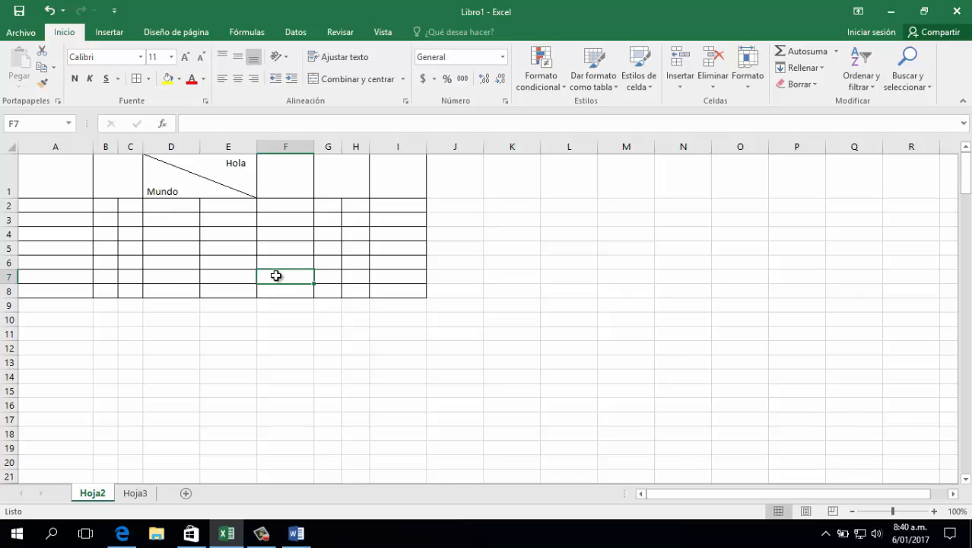
Open the custom page margins and set the left and top margins to 2
left_click(181, 35)
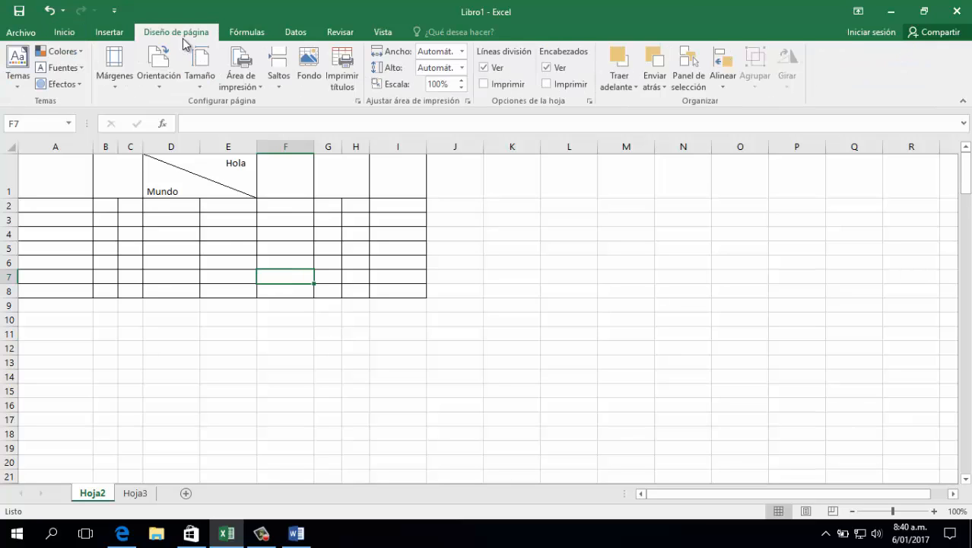
left_click(114, 65)
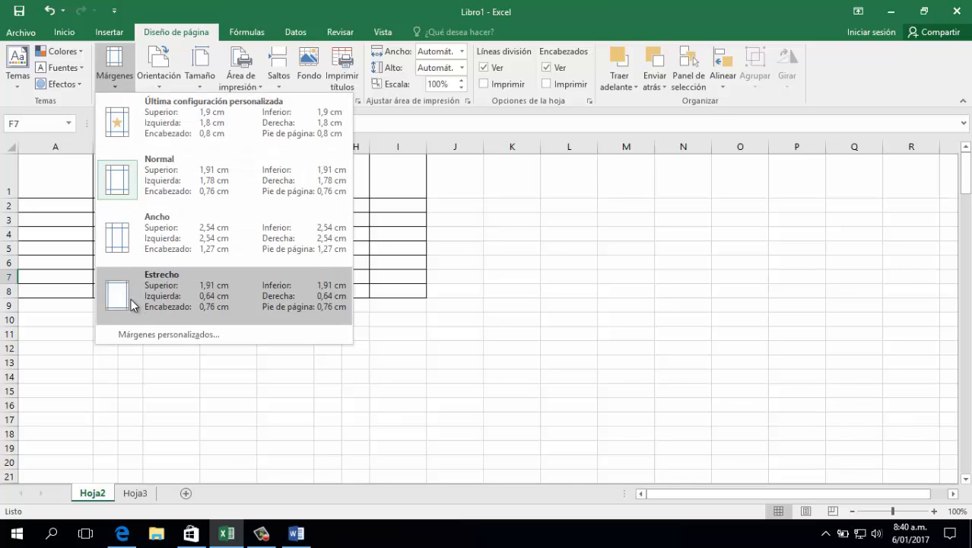
left_click(160, 336)
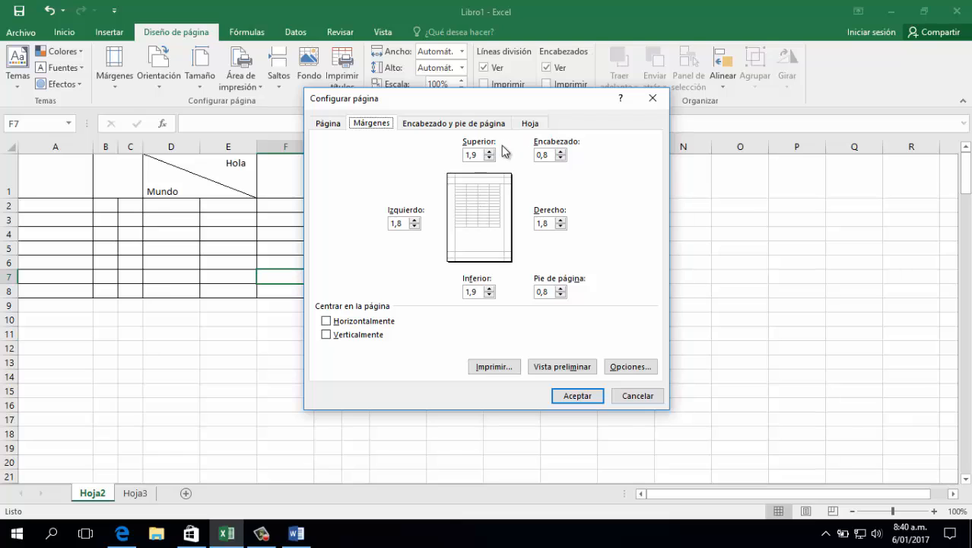
left_click(415, 221)
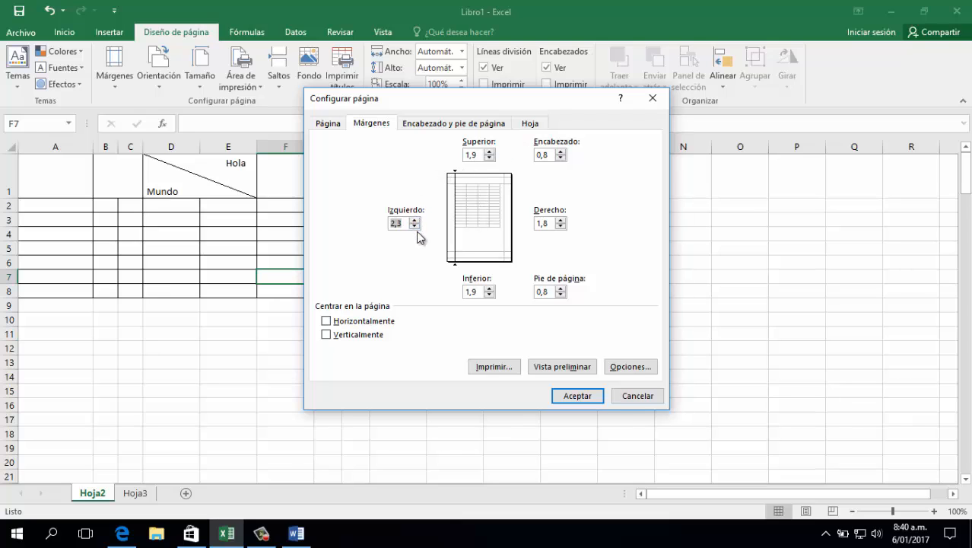
type("1,8")
type("2")
left_click(489, 152)
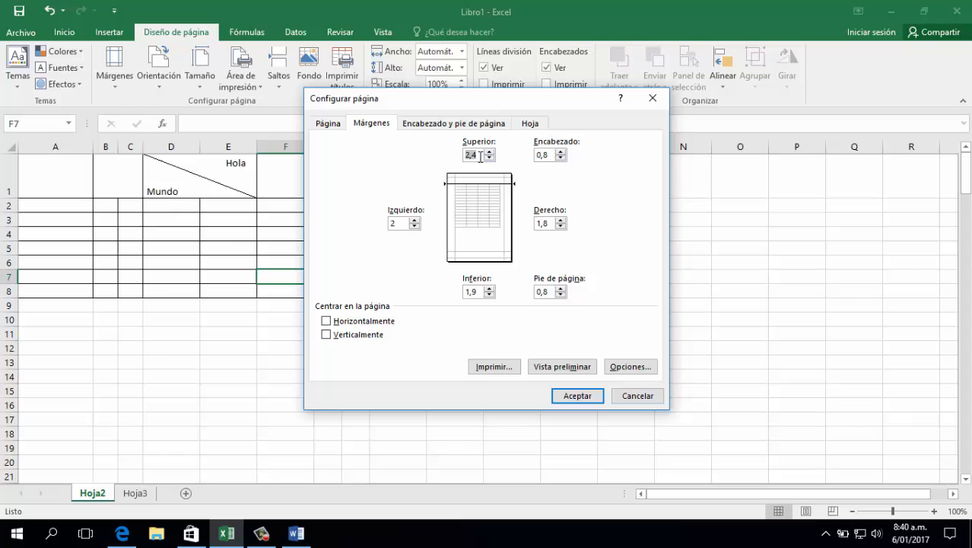
type("2")
Set the right and bottom page margins to 2 and apply the page setup
double_click(545, 222)
type("2")
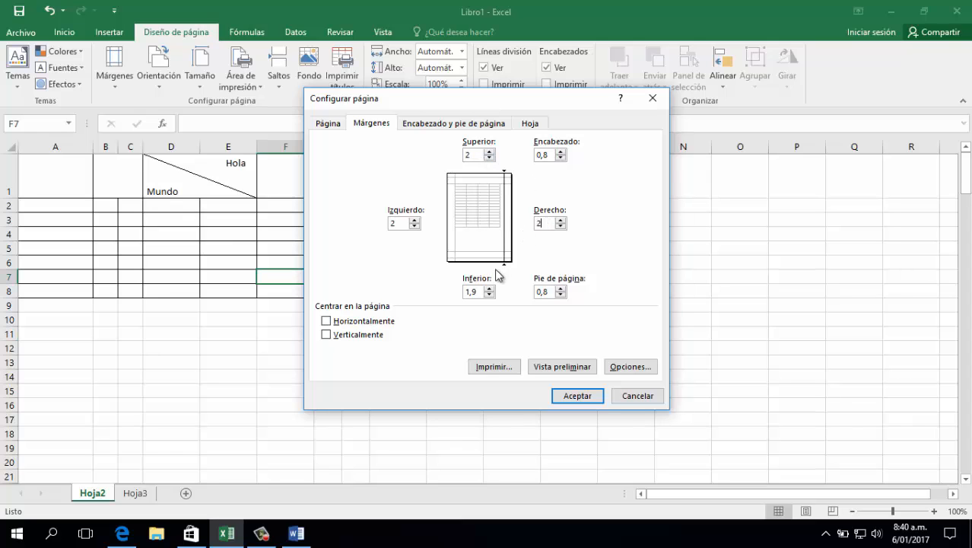
double_click(484, 288)
type("2")
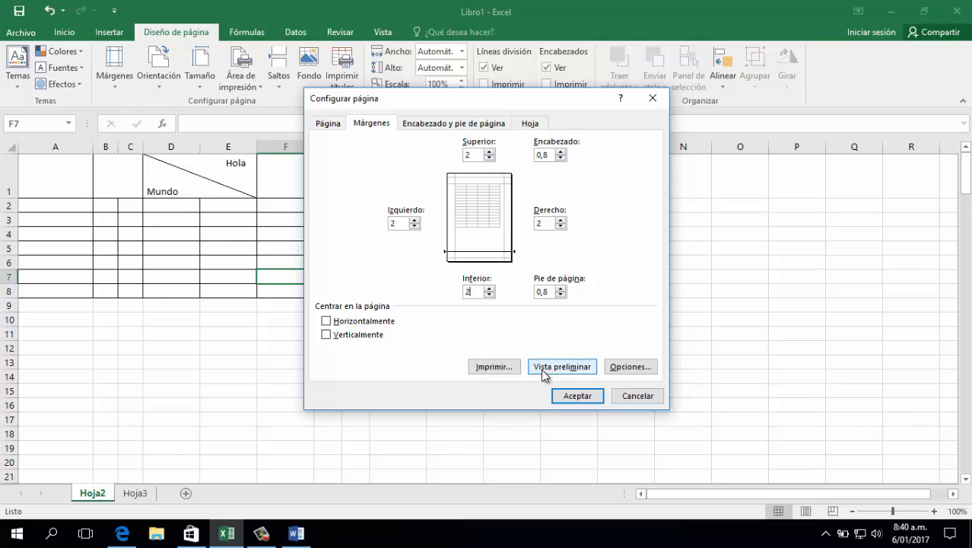
left_click(584, 396)
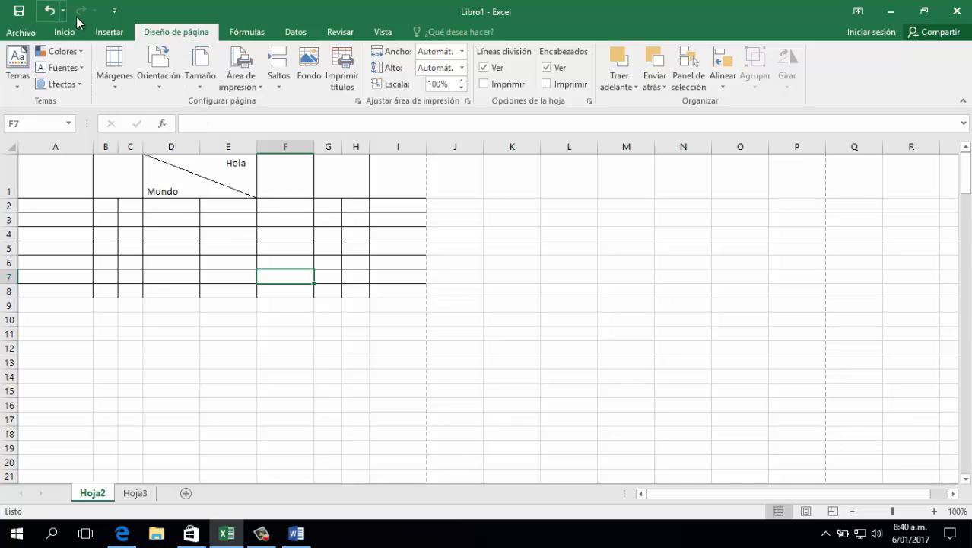
Add the Vista previa de impresión e Imprimir command to the quick access commands
left_click(114, 11)
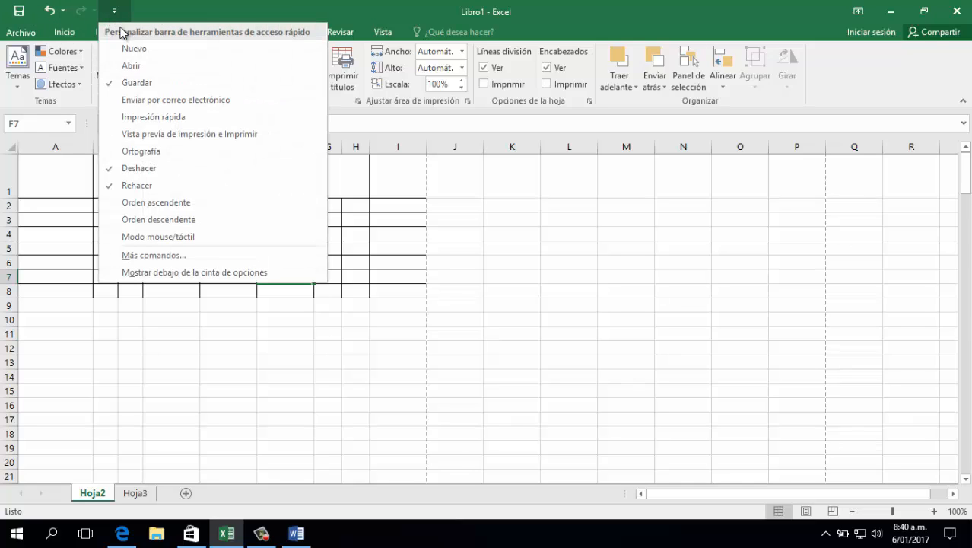
left_click(155, 137)
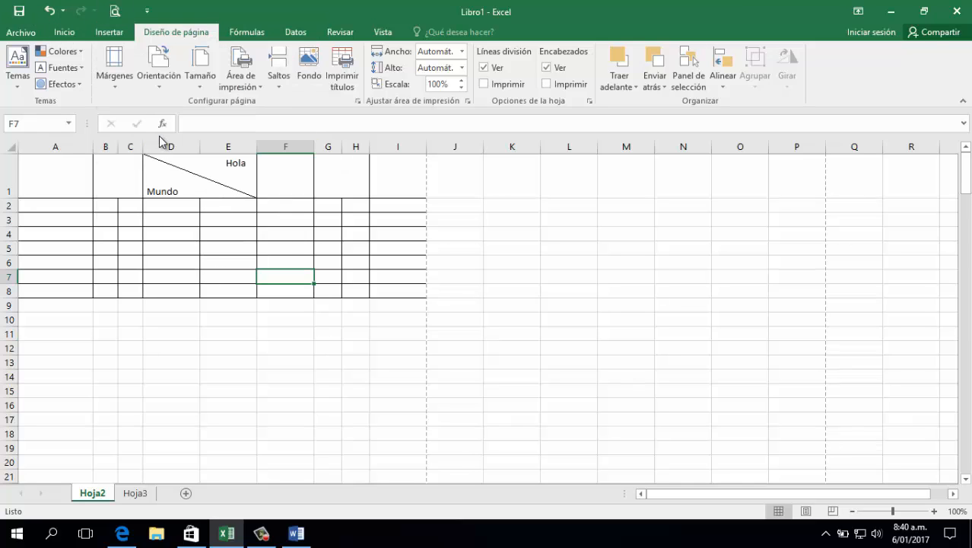
left_click(320, 344)
Examine the sheet in page layout view and page break preview, and return to normal view
left_click(805, 510)
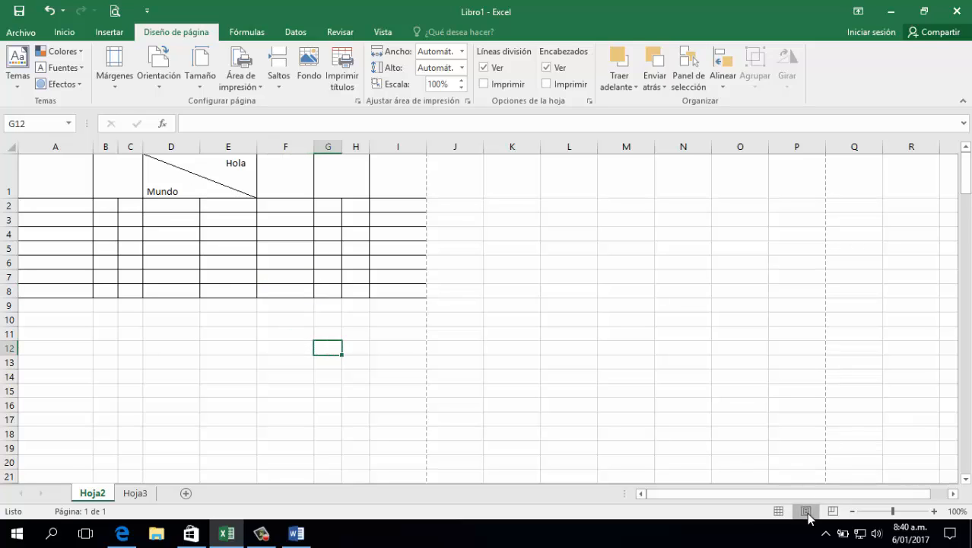
scroll(585, 317, "down", 5)
scroll(582, 334, "up", 5)
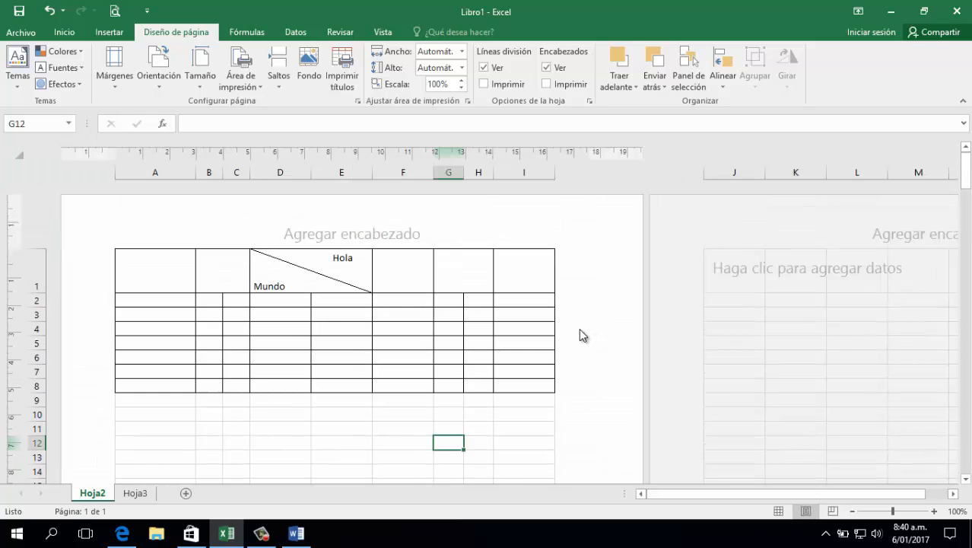
left_click(833, 510)
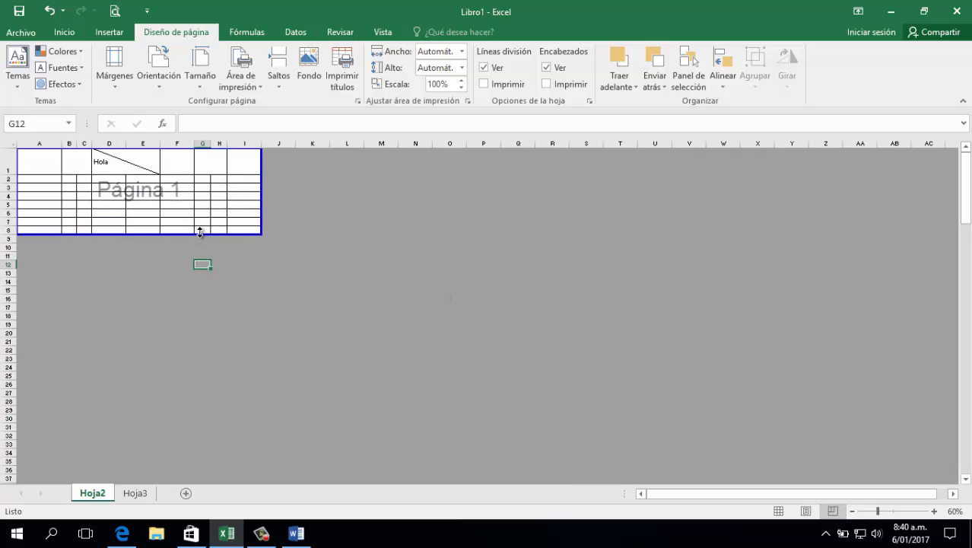
left_click(778, 510)
left_click(221, 219)
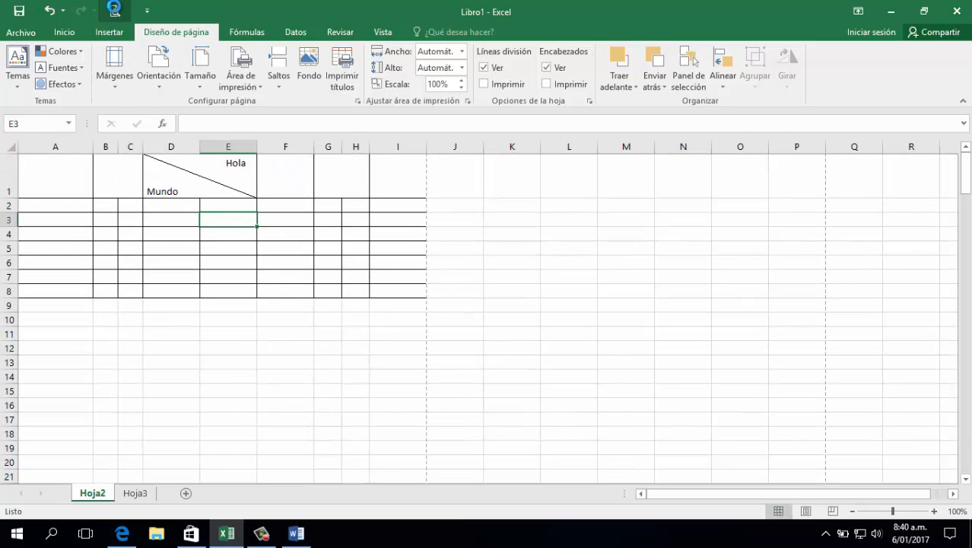
Check the table in the print preview and return to the worksheet
left_click(114, 9)
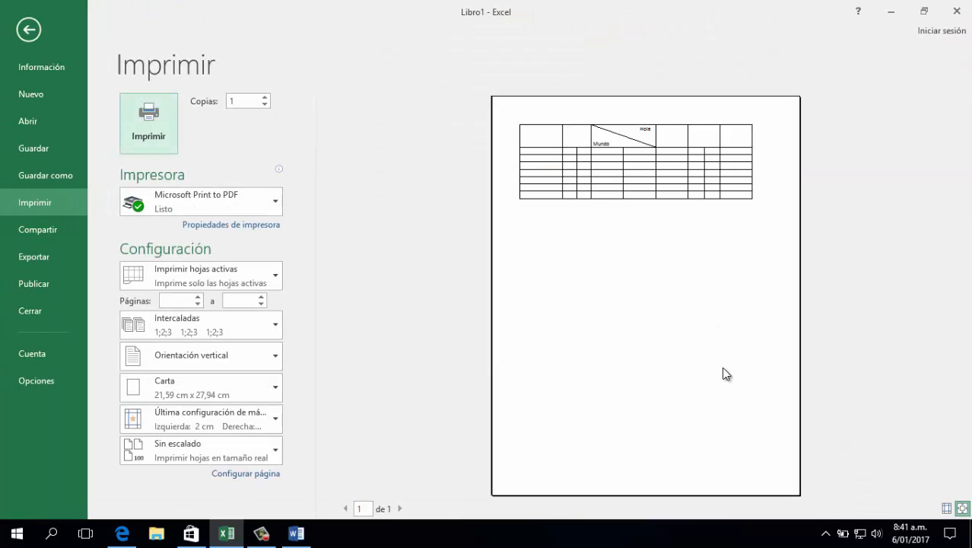
left_click(29, 31)
left_click(304, 247)
left_click(331, 281)
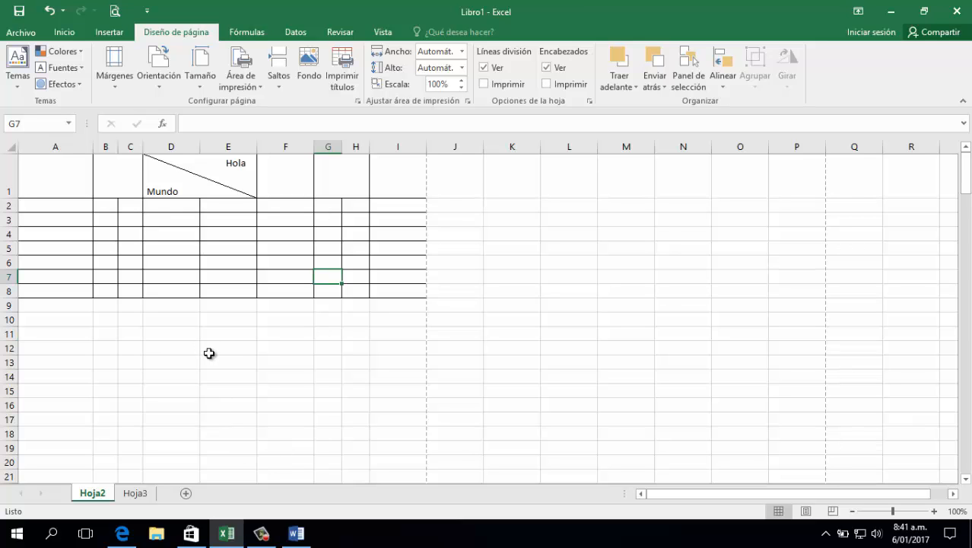
Try merging and centering the whole block D2:E8 into one cell, and undo it
scroll(255, 368, "up", 3, "ctrl")
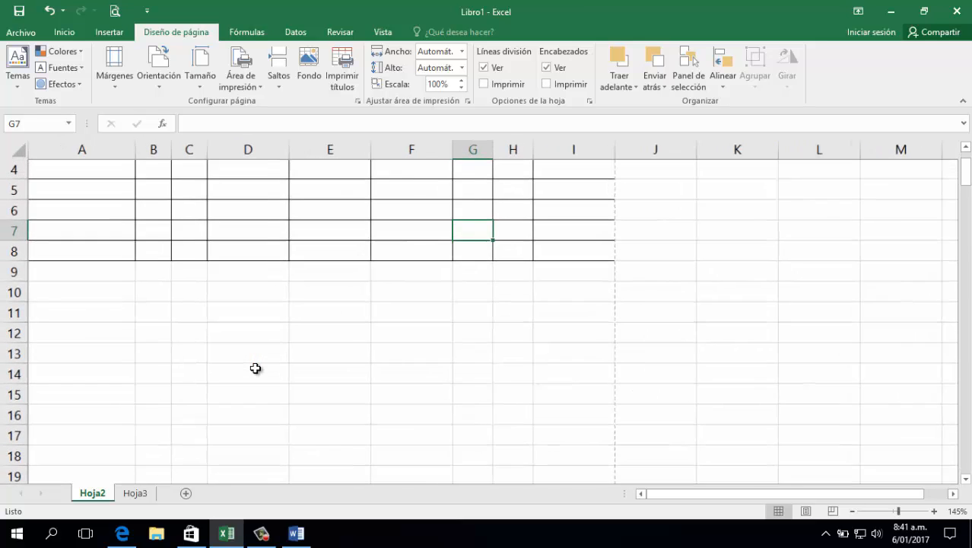
scroll(251, 363, "up", 1)
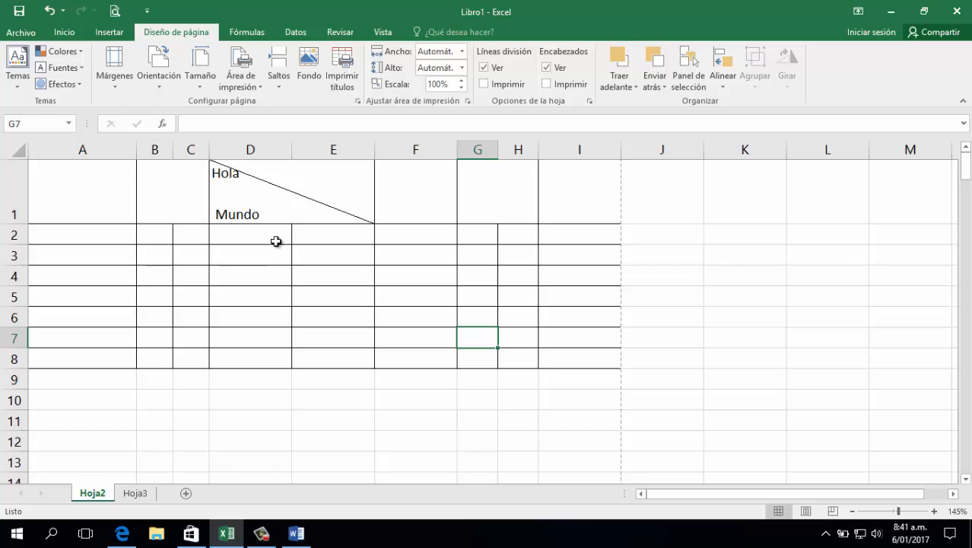
left_click(264, 235)
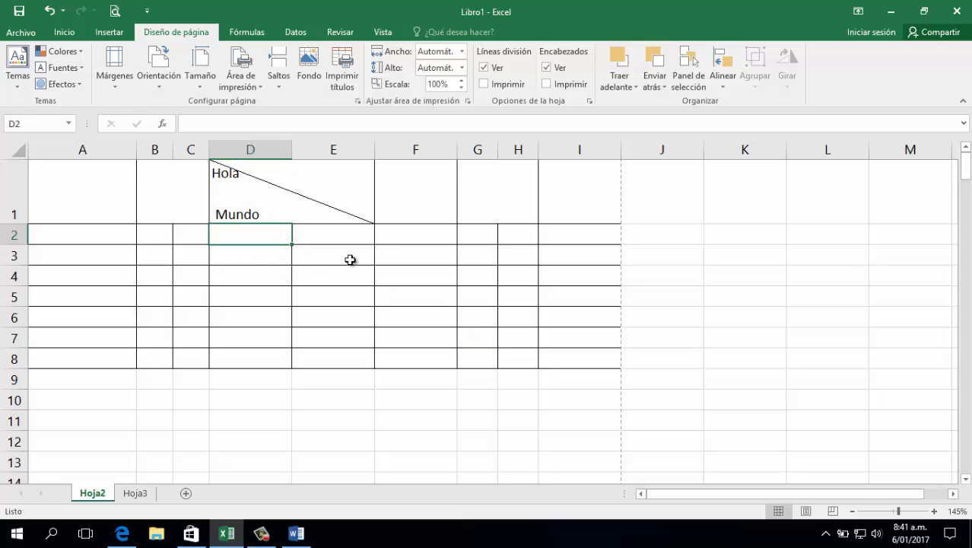
left_click_drag(269, 238, 341, 235)
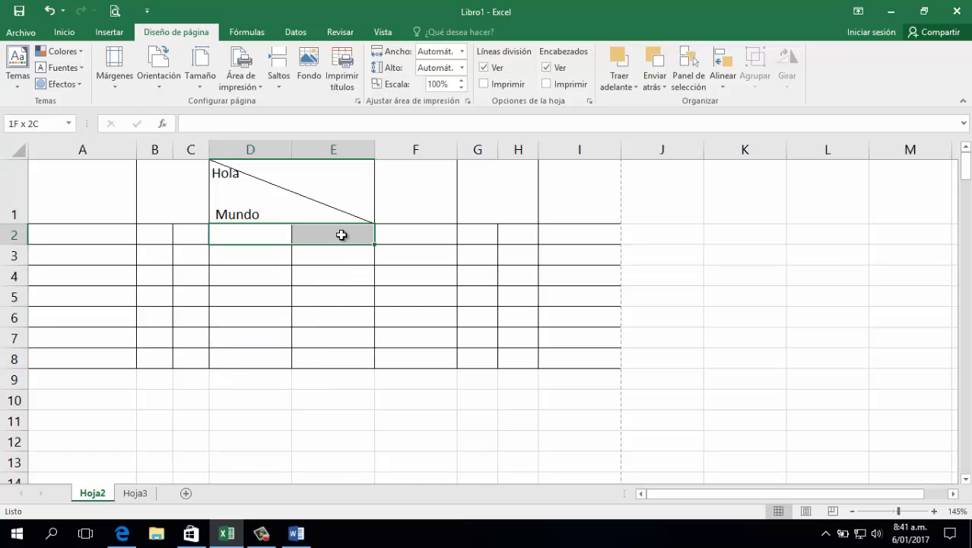
left_click(320, 308)
left_click_drag(272, 241, 347, 359)
left_click(64, 32)
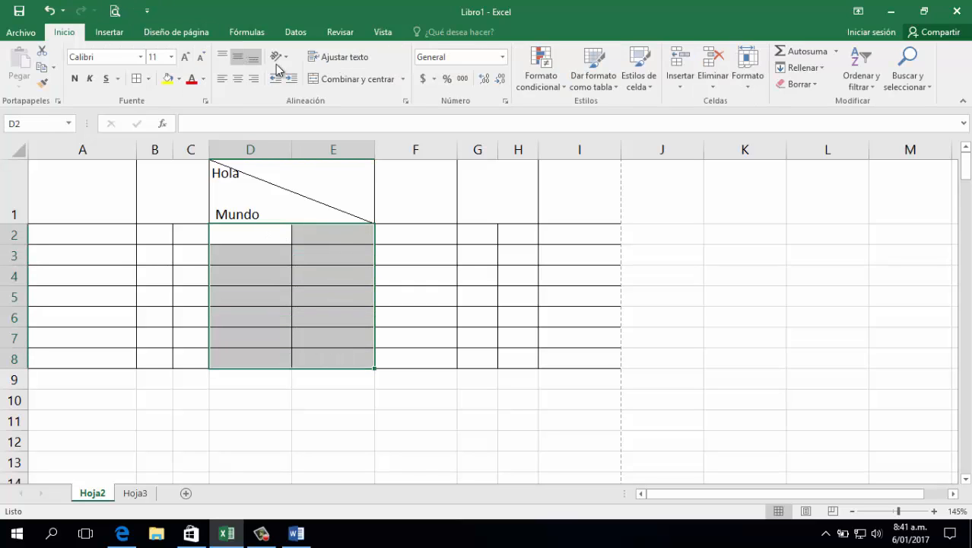
left_click(323, 79)
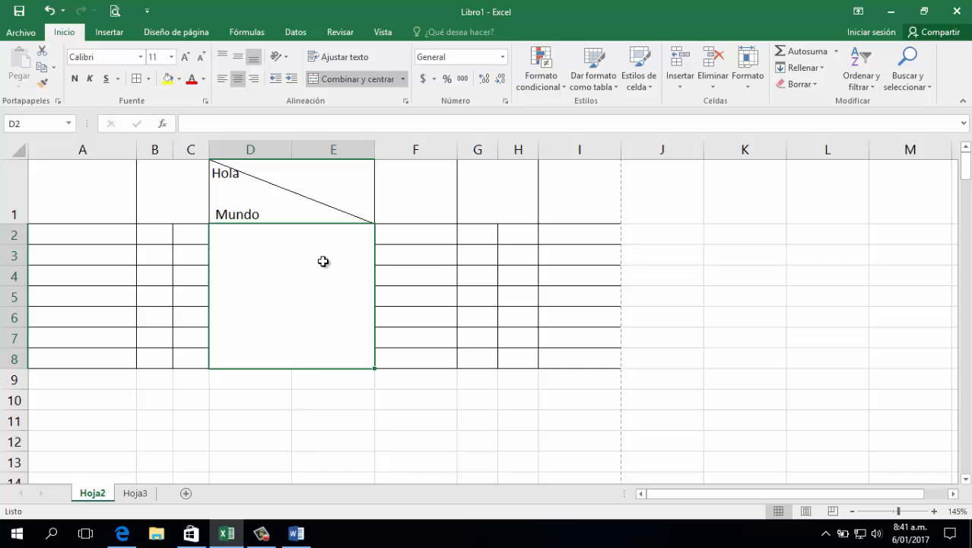
left_click(49, 11)
Try merging and centering D2:E2 and D3:E3 one row at a time, and undo both merges
left_click_drag(236, 234, 323, 236)
left_click(346, 79)
left_click_drag(274, 255, 327, 255)
left_click(343, 79)
left_click_drag(265, 276, 329, 276)
key("ctrl+z")
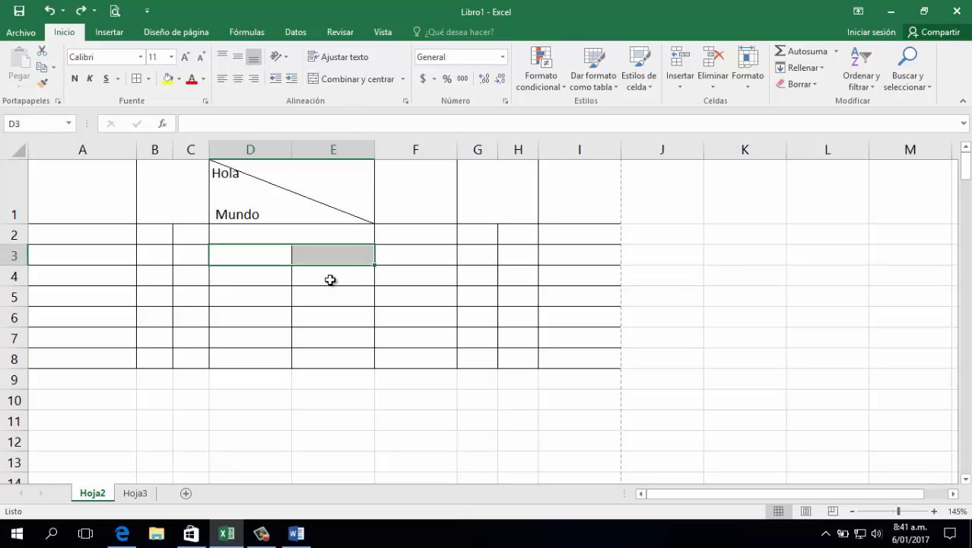
key("ctrl+z")
Merge D2:E8 row by row with Combinar horizontalmente and check the merged cells
left_click_drag(257, 226, 346, 356)
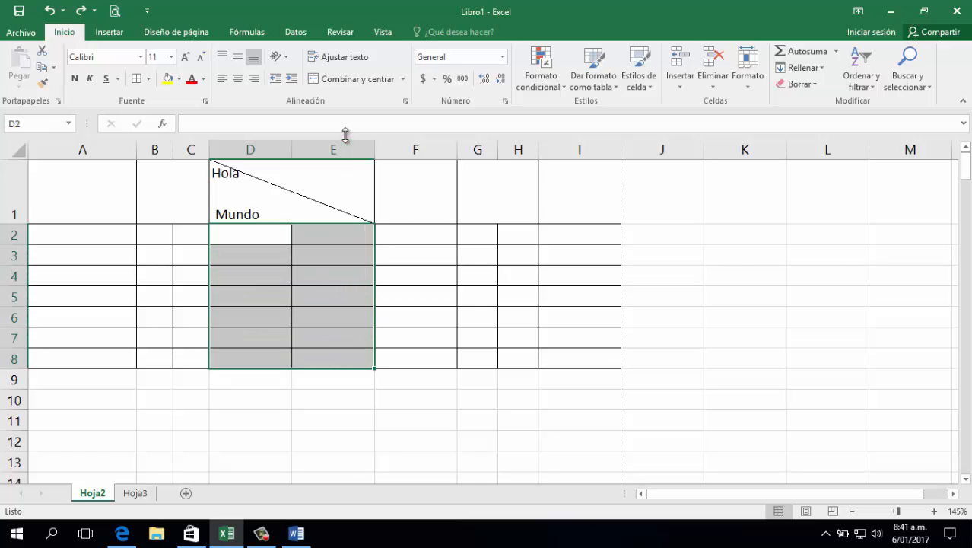
left_click(403, 82)
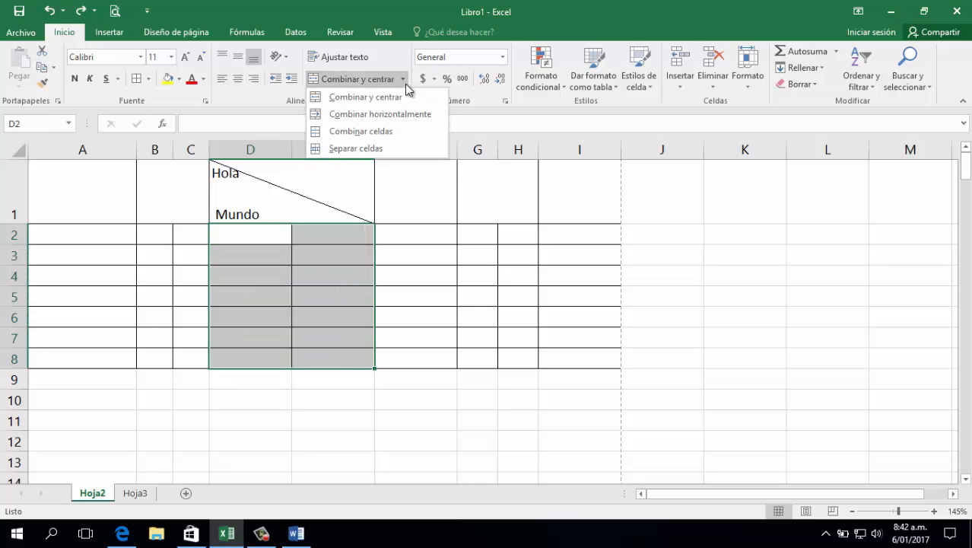
left_click(374, 122)
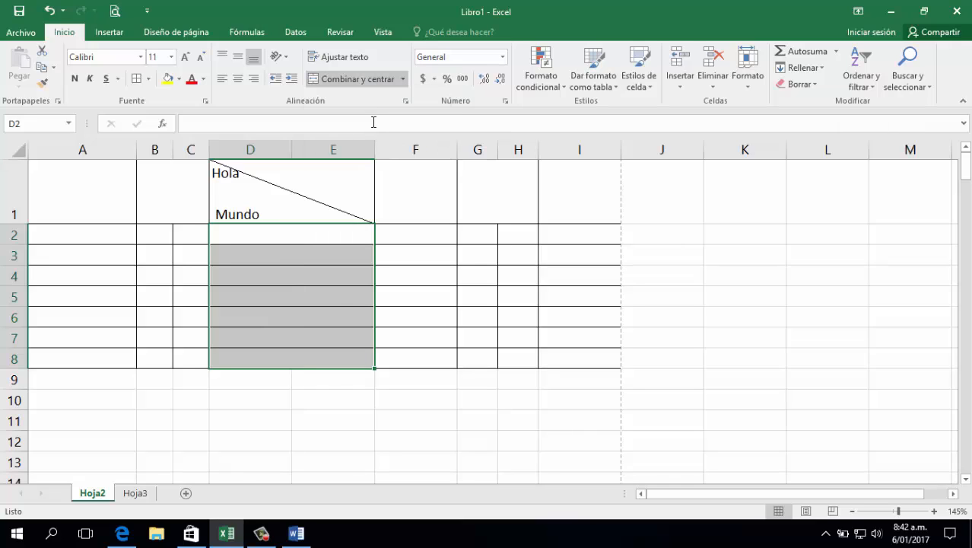
left_click(297, 262)
left_click(303, 339)
left_click(306, 352)
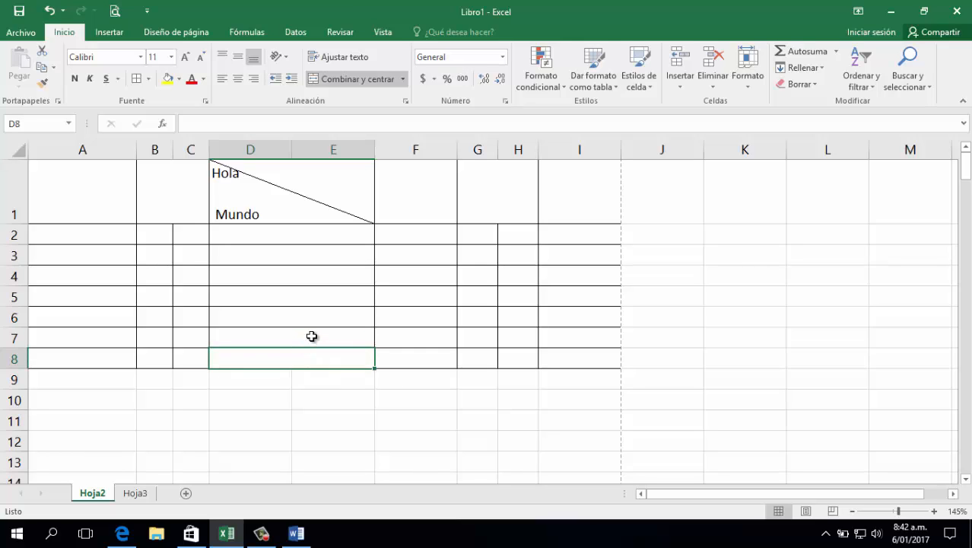
left_click(325, 438)
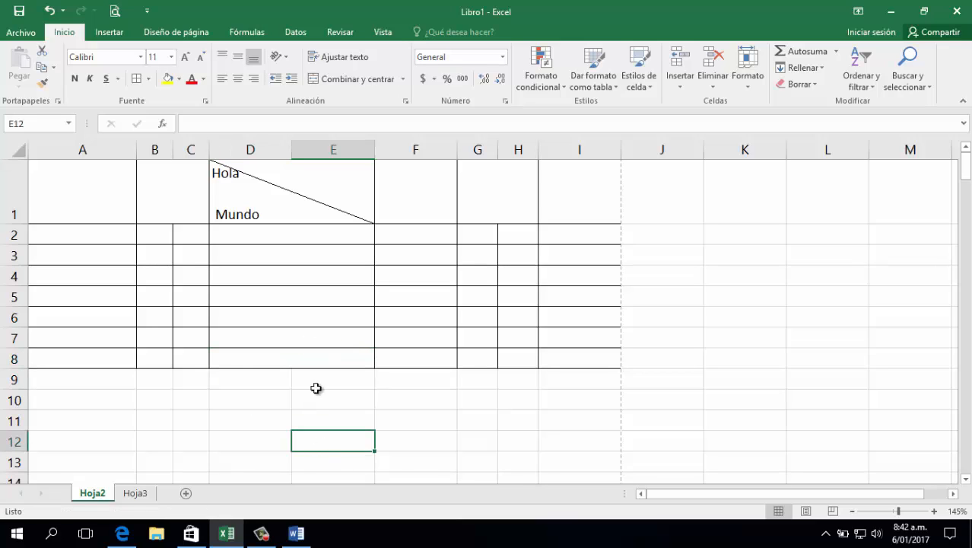
left_click_drag(306, 234, 304, 356)
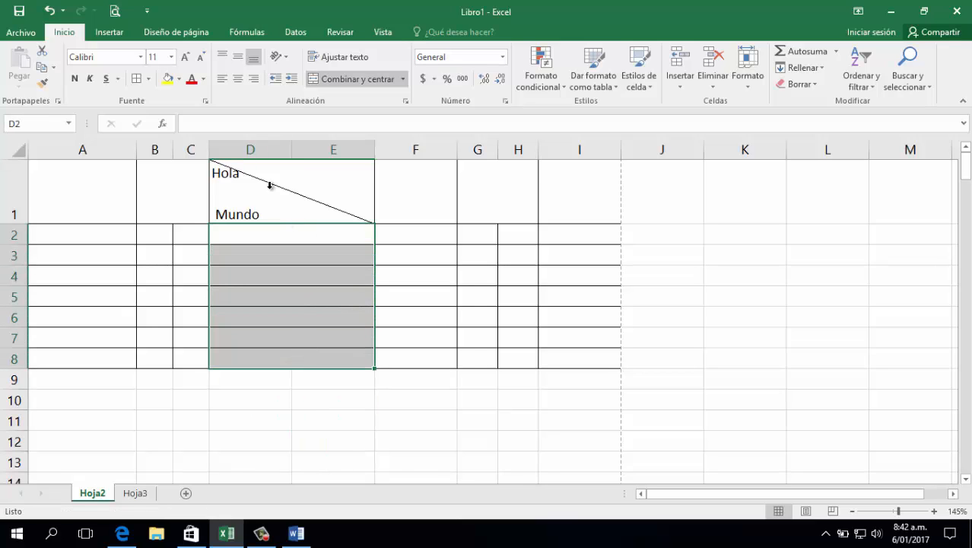
left_click(307, 235)
left_click(317, 278)
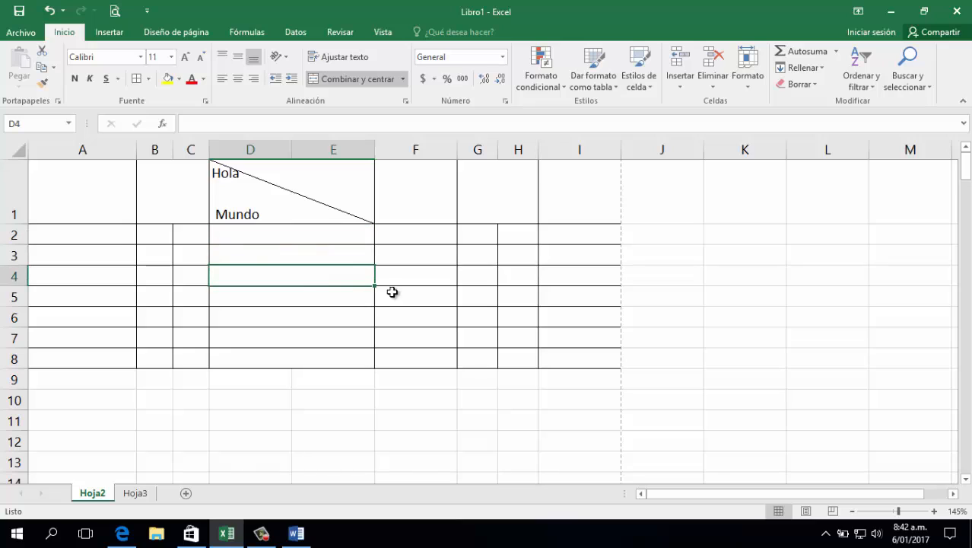
Merge and center cells F4:H4 and enter the test text sdsdsd
left_click_drag(414, 275, 524, 276)
left_click(331, 80)
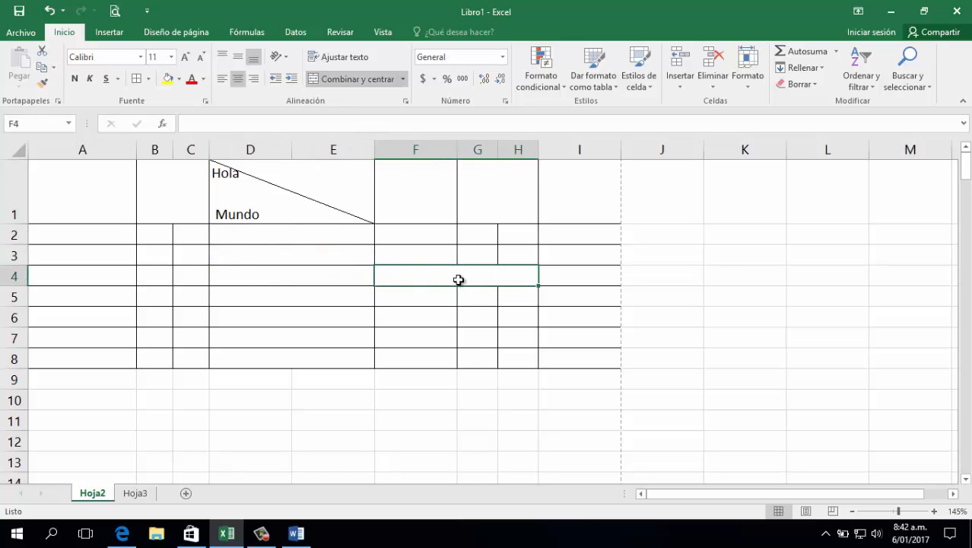
double_click(459, 275)
type("sdsdsd")
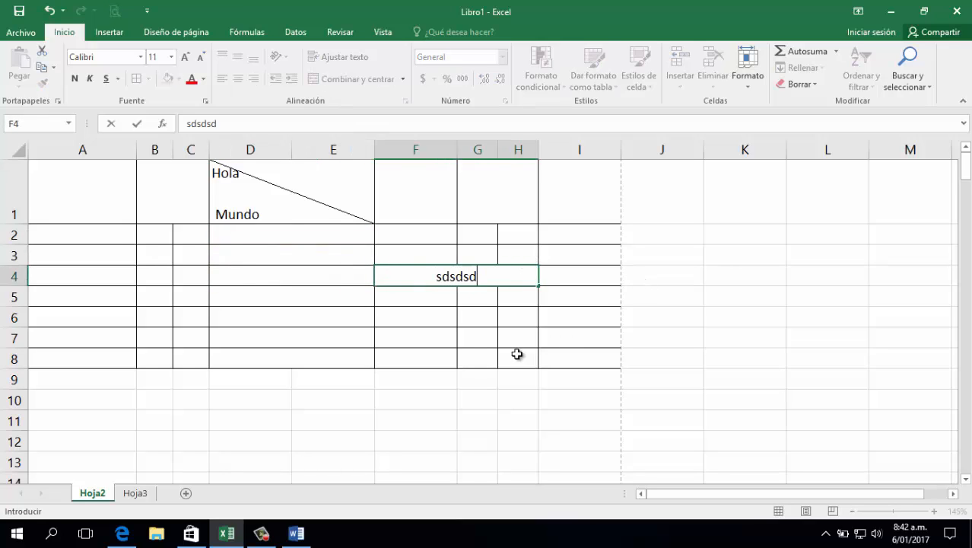
left_click(517, 352)
Remove the test text from the merged cell F4:H4
left_click(485, 279)
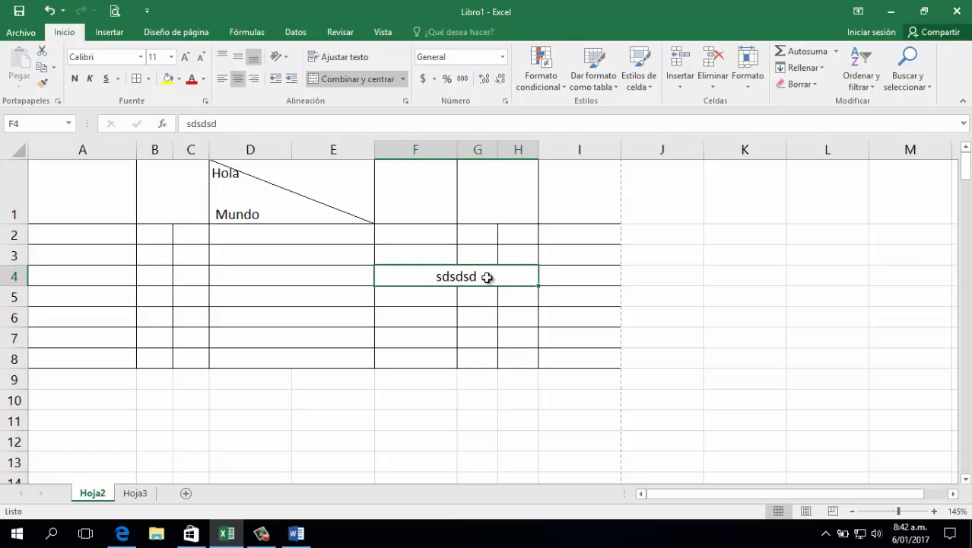
key("Delete")
left_click(483, 332)
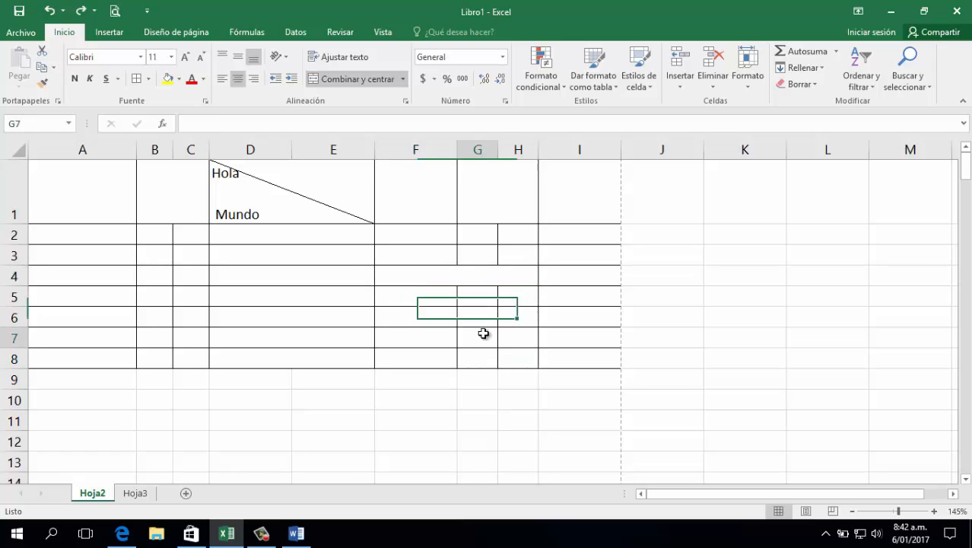
left_click(451, 417)
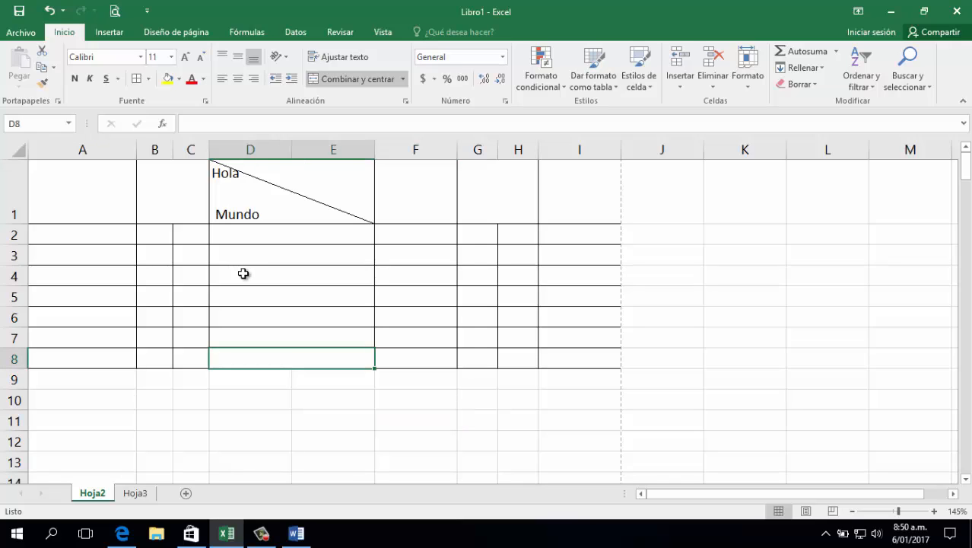
Enter a person's first name in cell A1
left_click(243, 273)
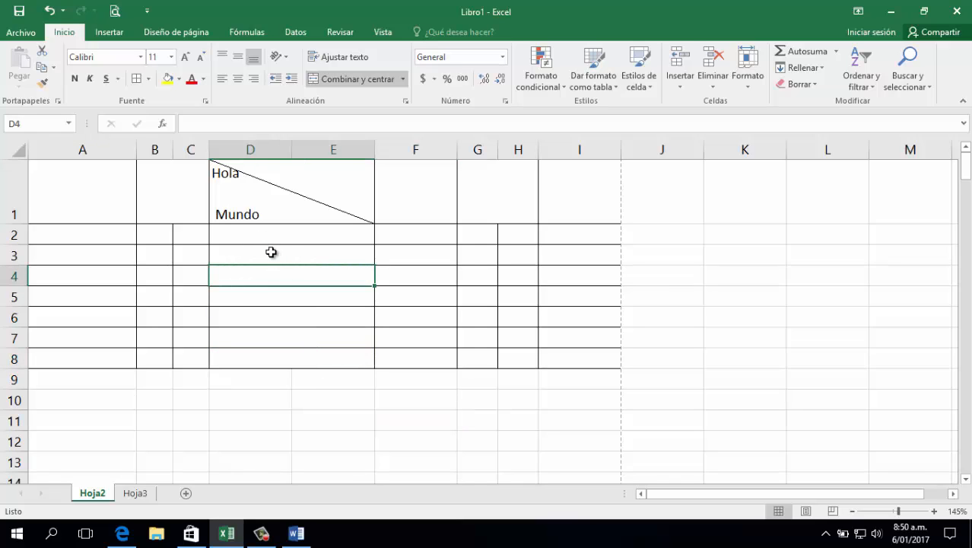
left_click(120, 194)
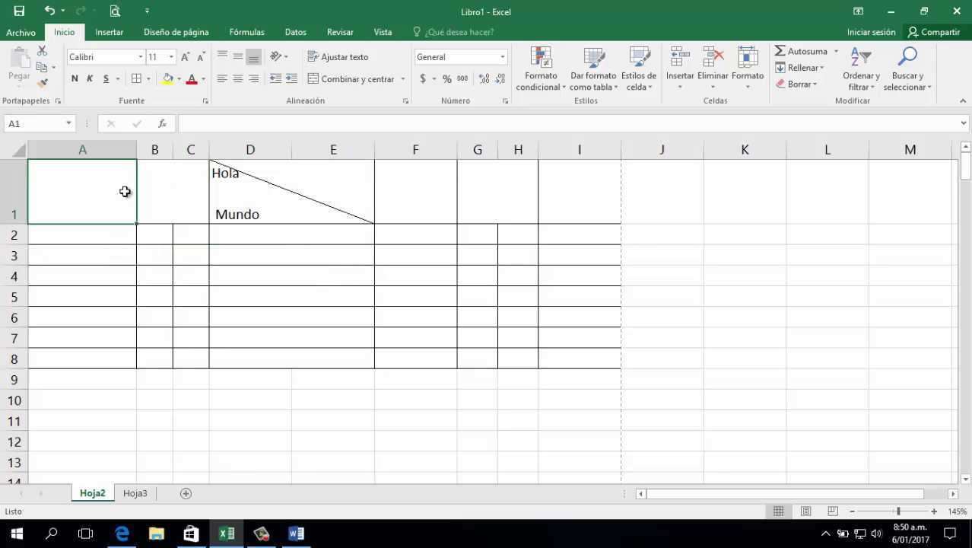
type("Eduin")
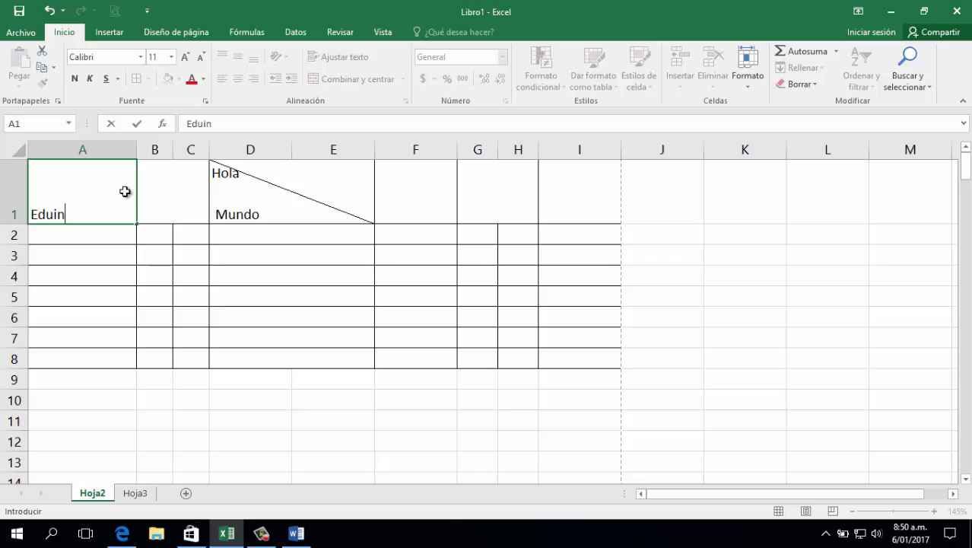
key("Tab")
Try top vertical alignment on the text in A1 and settle on middle alignment
left_click(63, 211)
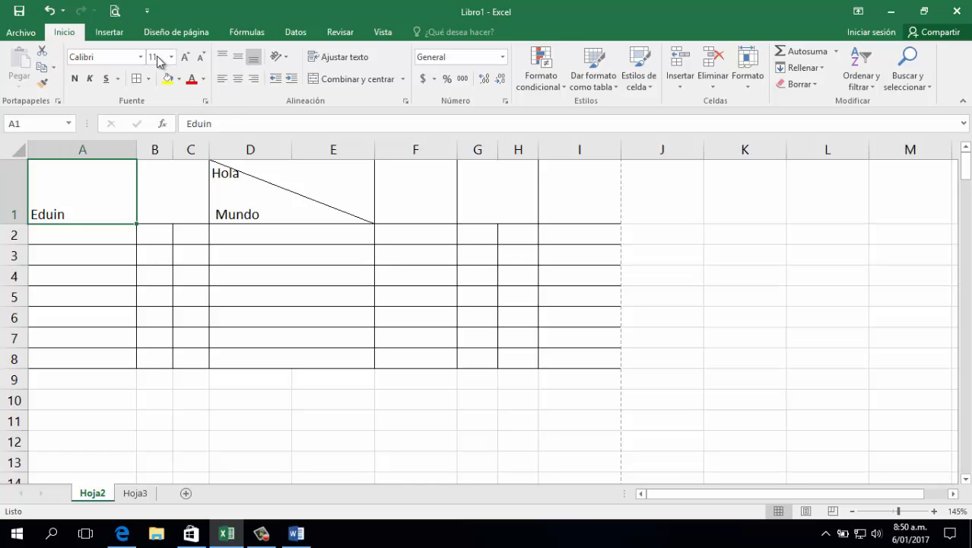
left_click(237, 60)
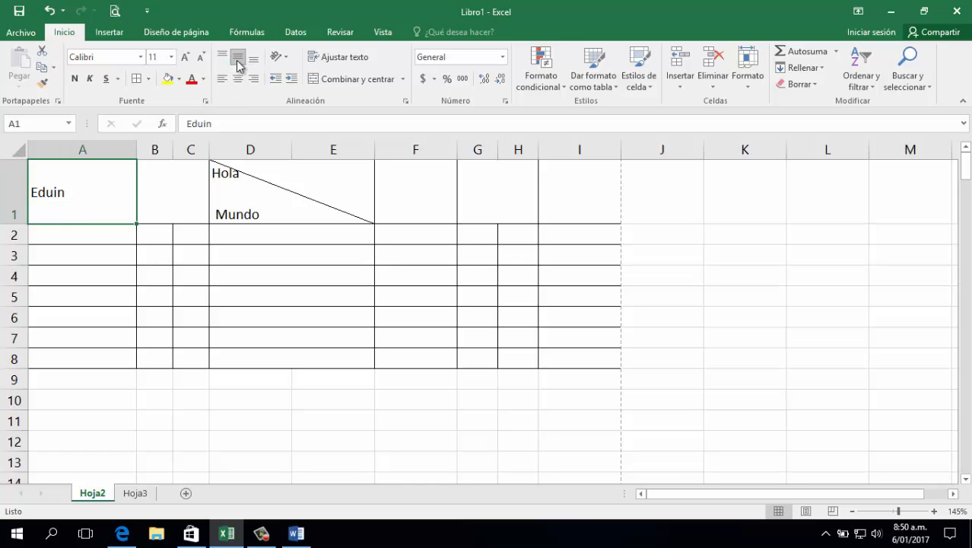
left_click(222, 56)
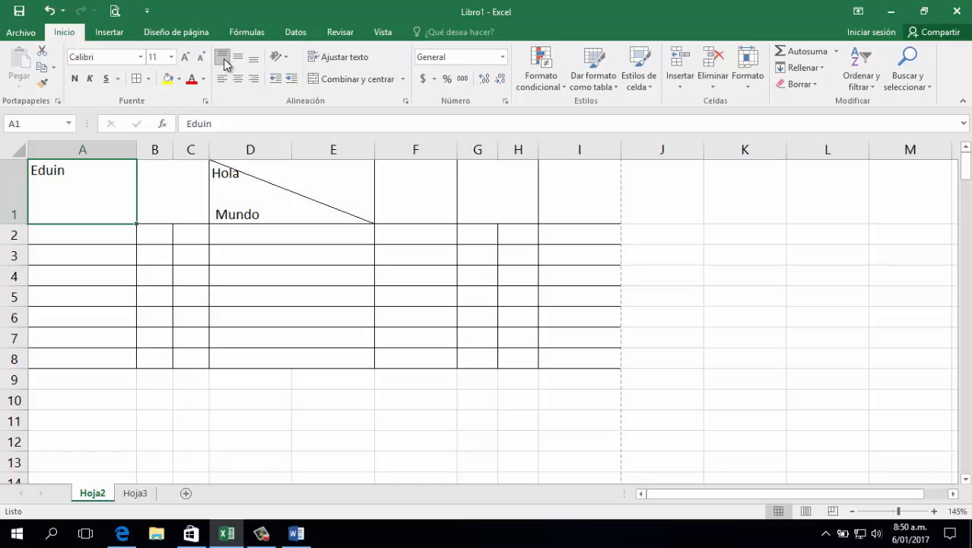
left_click(238, 56)
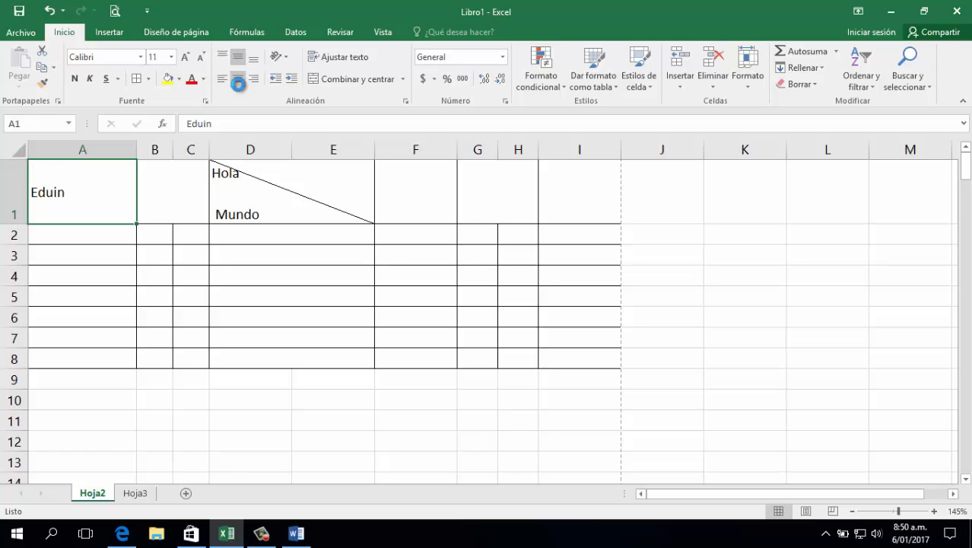
Try center and right horizontal alignment on the text in A1 and set it to left alignment
left_click(238, 79)
left_click(253, 81)
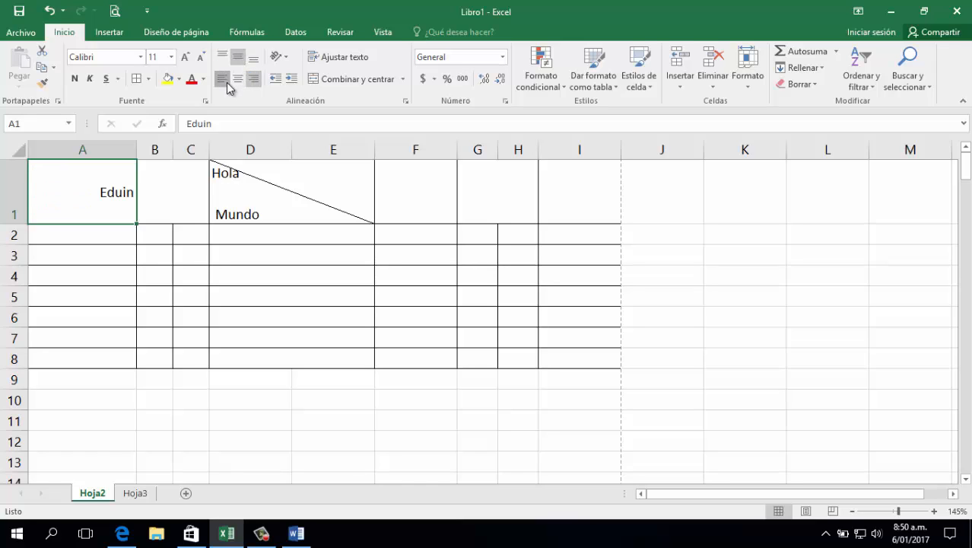
left_click(222, 80)
left_click(238, 79)
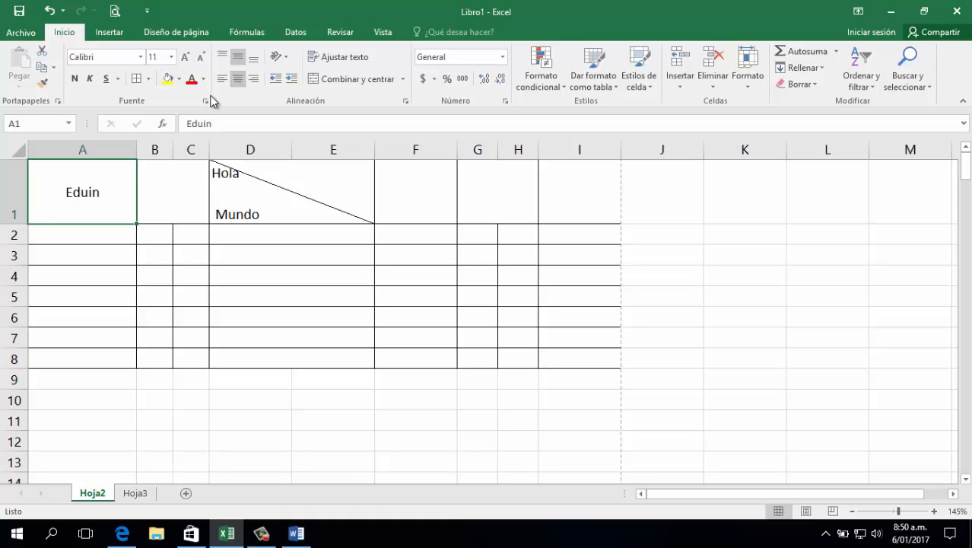
left_click(222, 80)
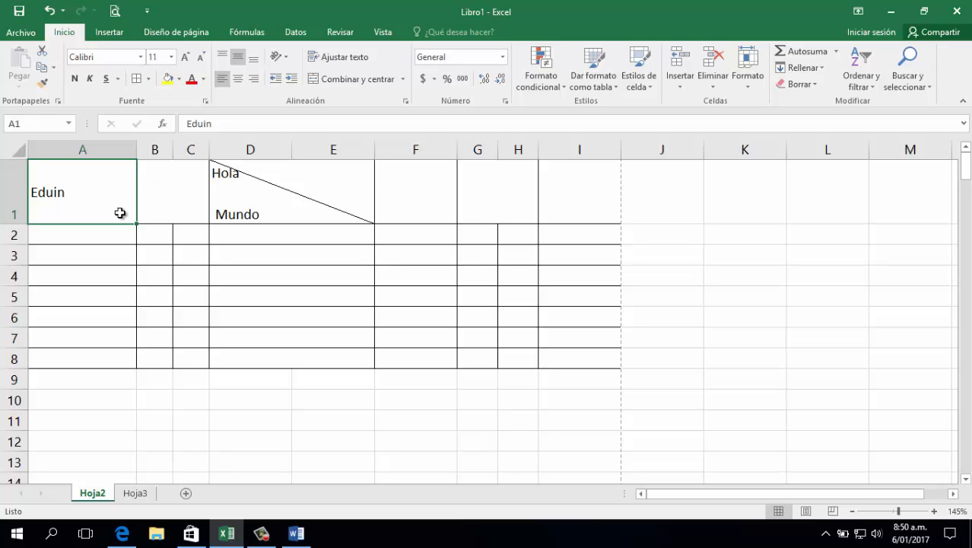
Enter "Feliz año 2017, para toda la familia" in cell A2
left_click(110, 239)
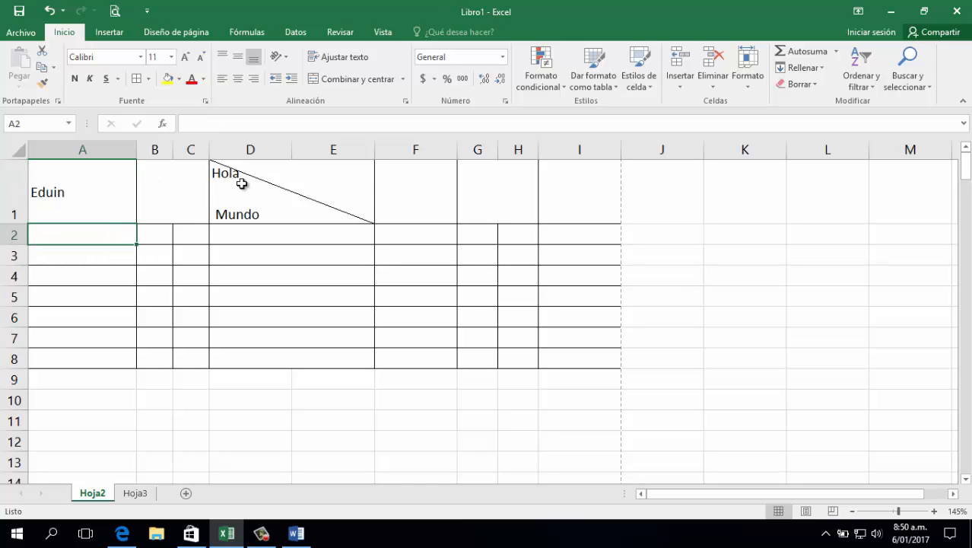
type("IZ")
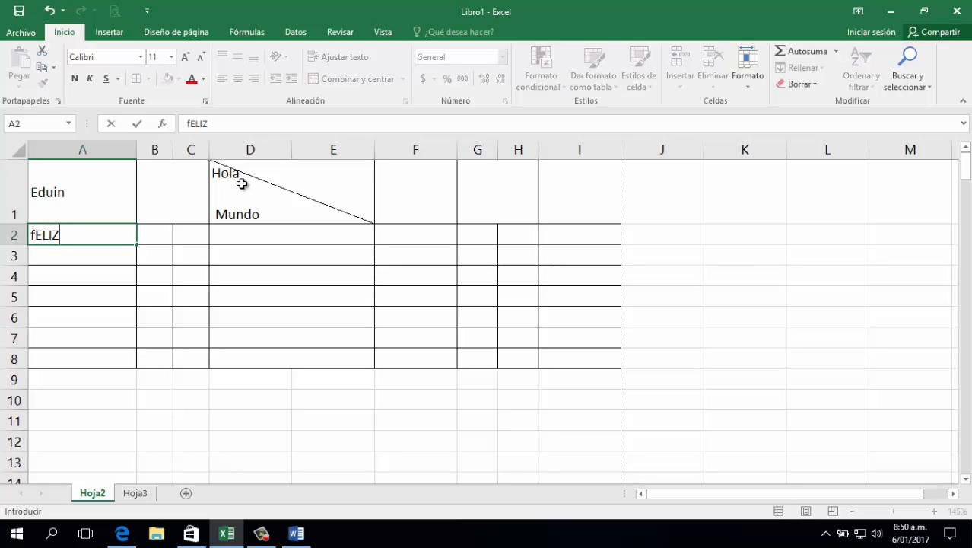
type("Feliz añ")
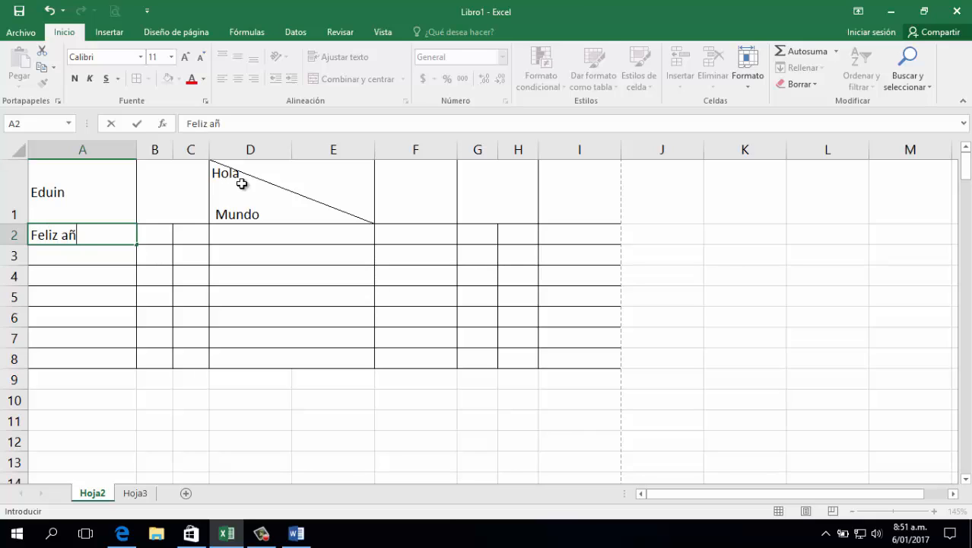
type("o 2017, para tod")
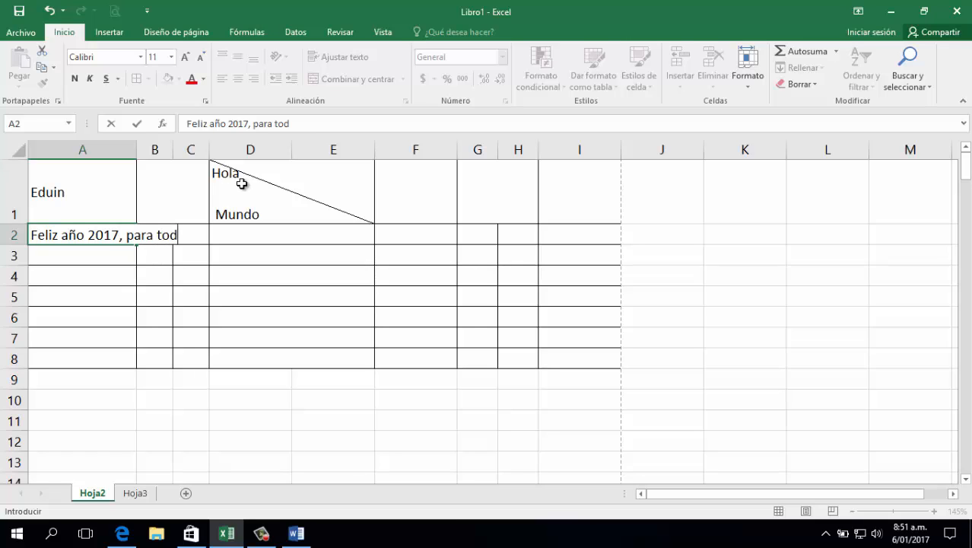
type("a la familia")
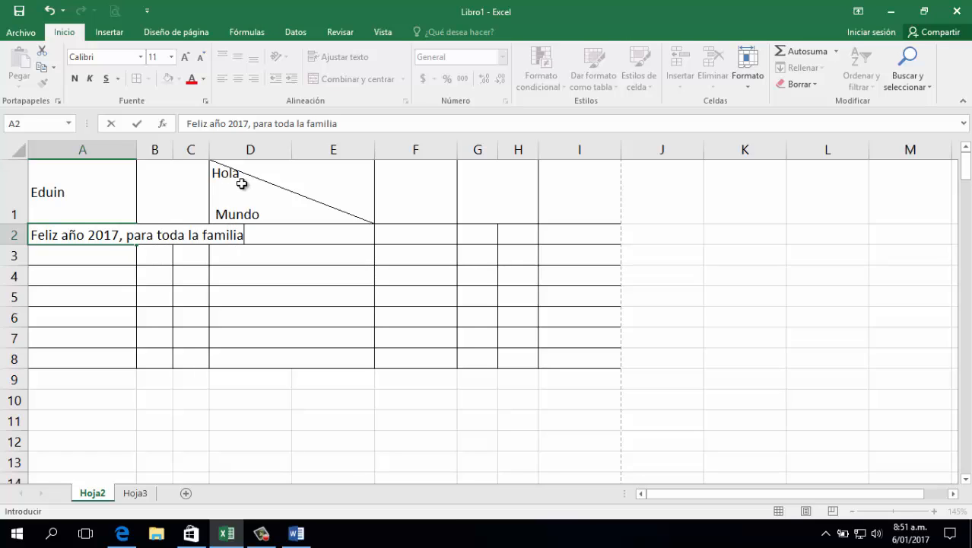
key("Tab")
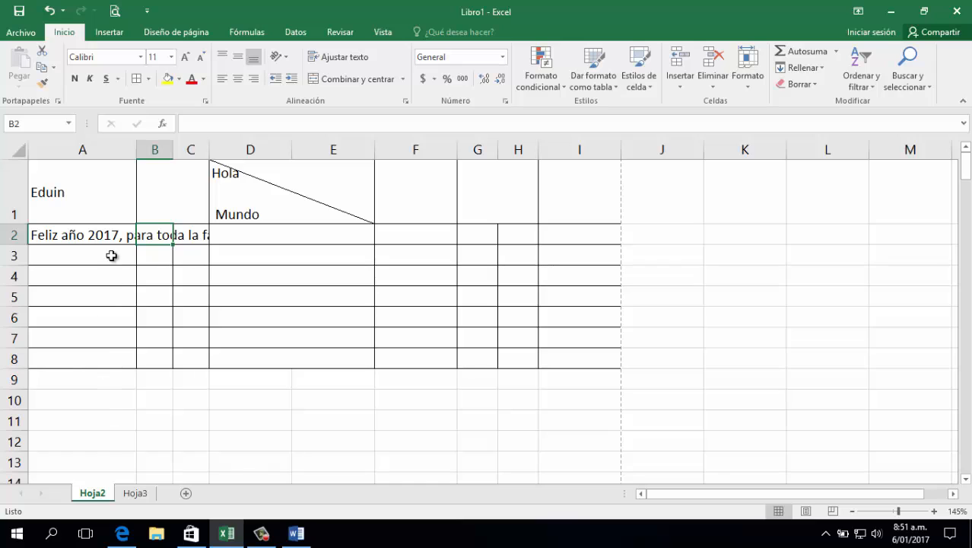
Enter the number 2 in cell B2, beside the overflowing text in A2
left_click(110, 255)
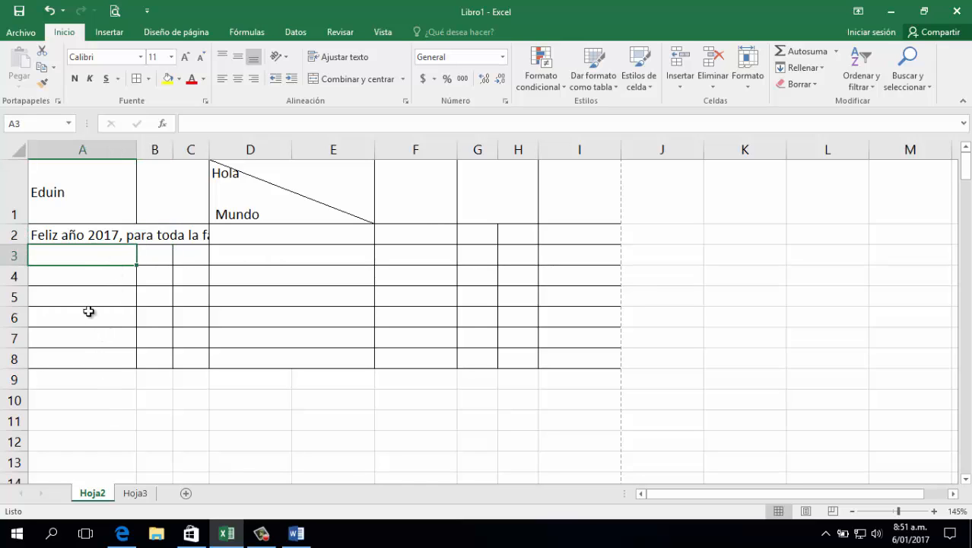
left_click(109, 238)
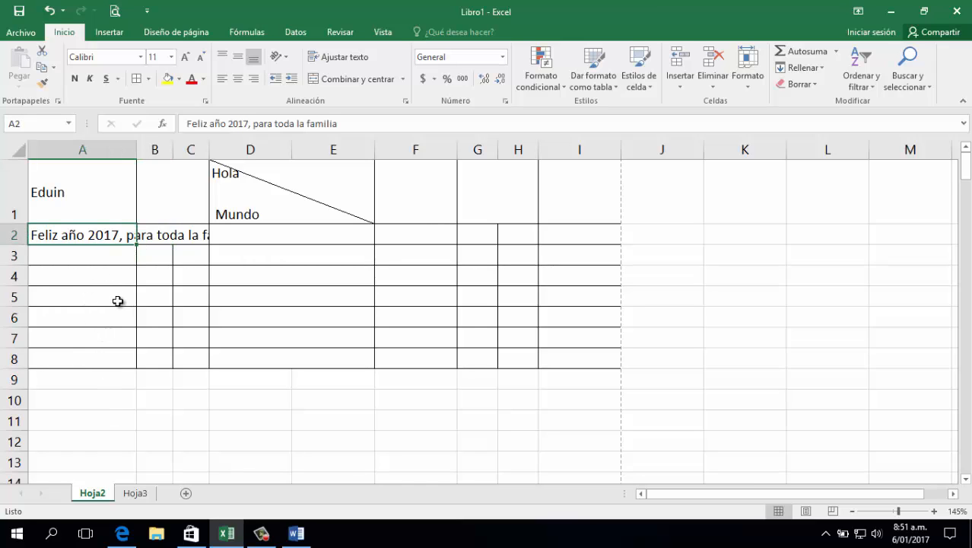
key("Right")
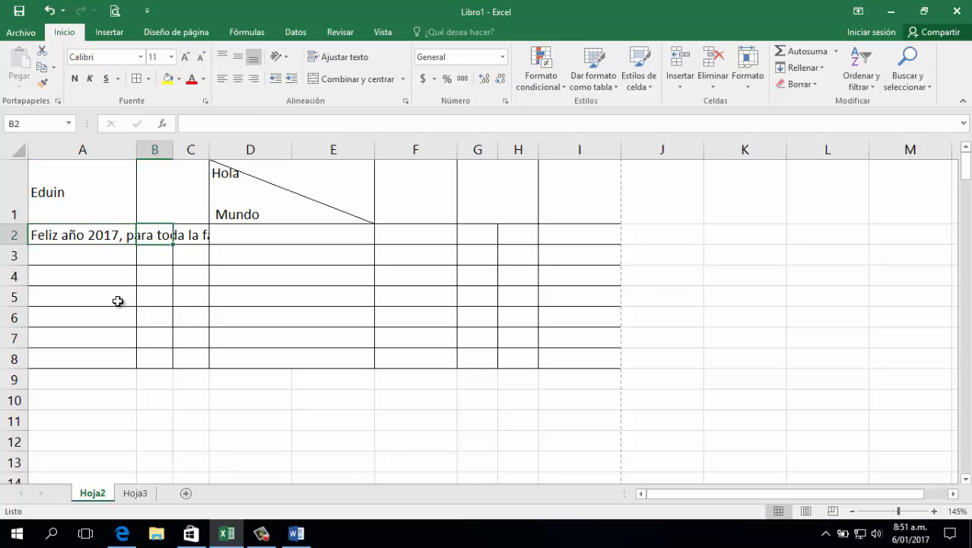
type("2")
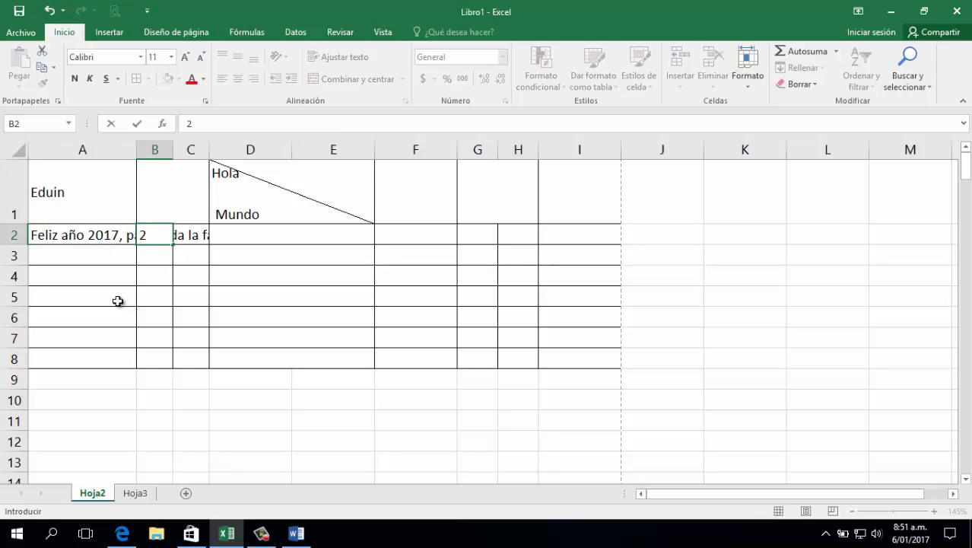
key("Tab")
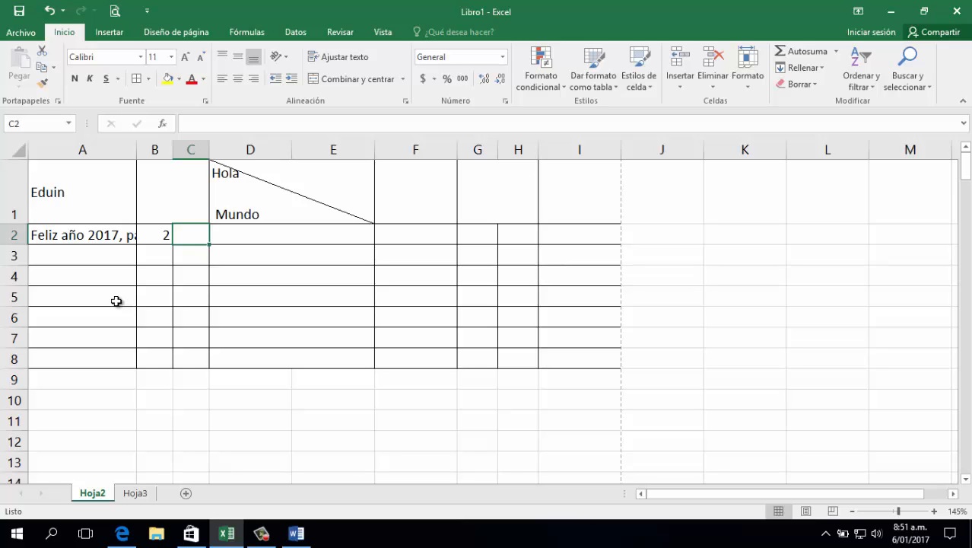
Try widening column A to fit the full text in A2, and settle on a narrower width that cuts off its end
left_click(104, 231)
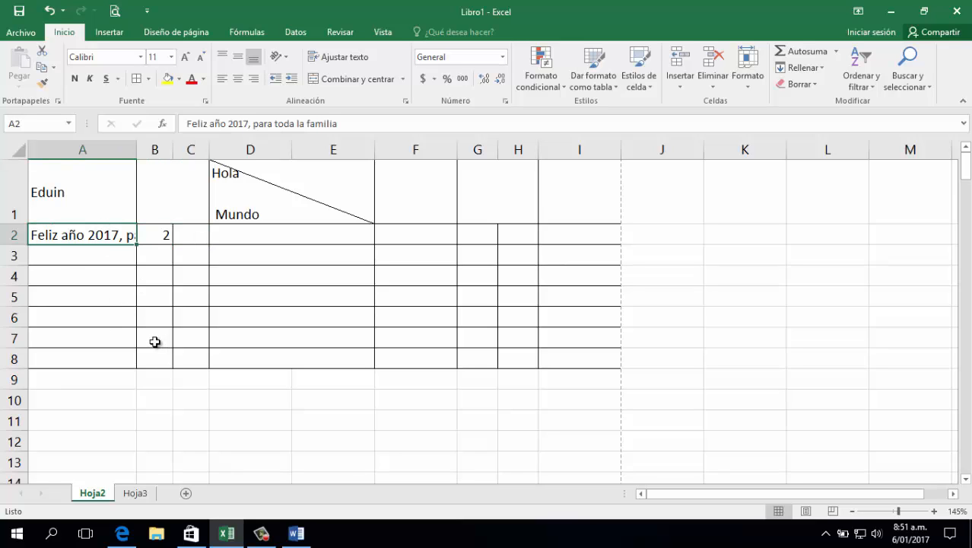
left_click_drag(137, 150, 252, 156)
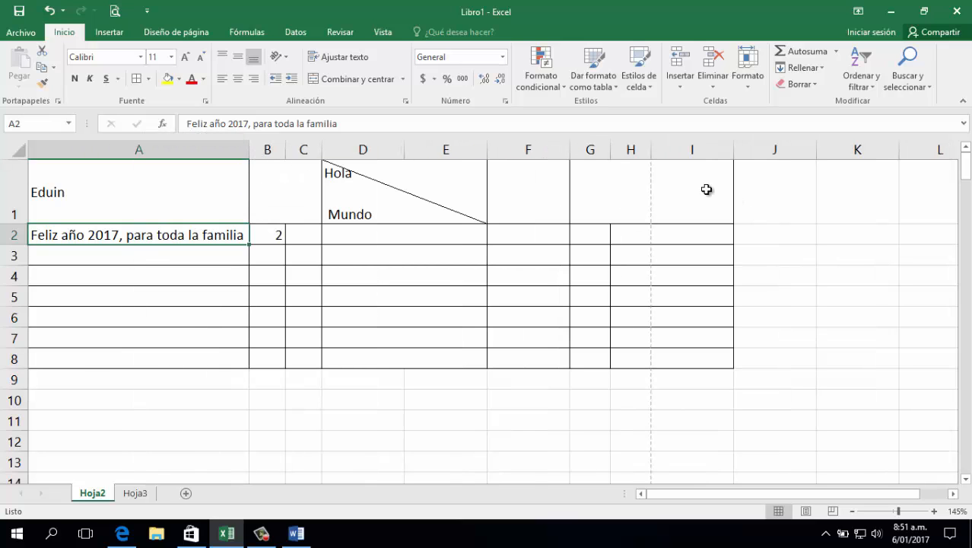
left_click_drag(707, 188, 710, 358)
left_click(559, 395)
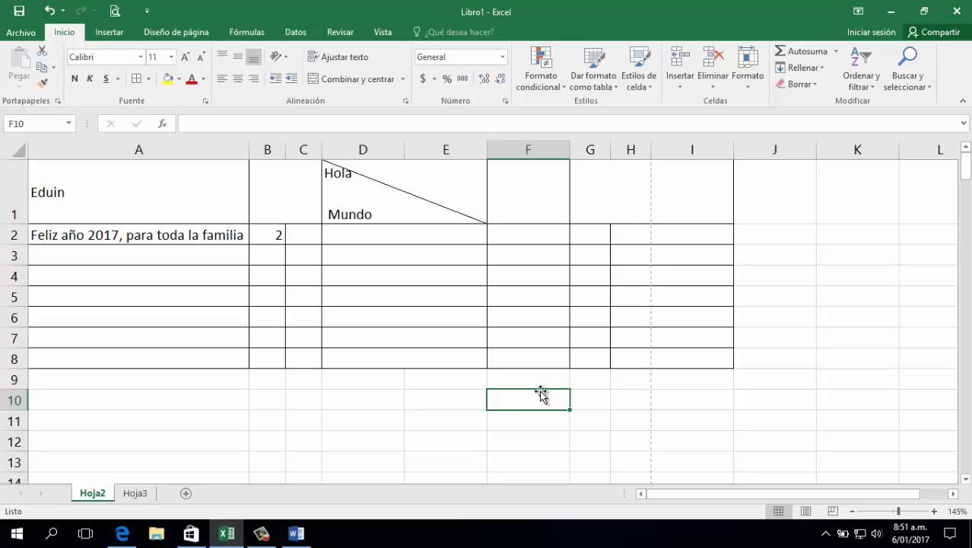
left_click(232, 234)
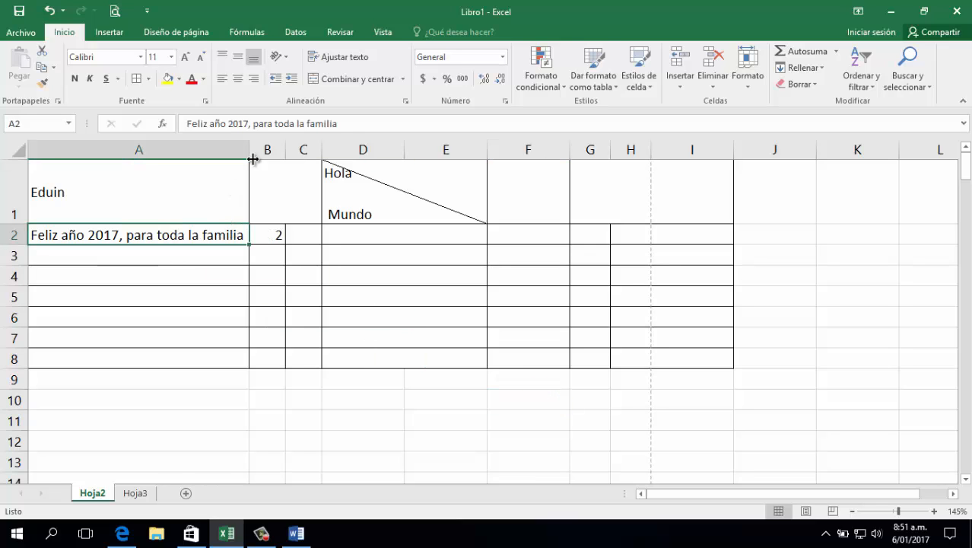
left_click_drag(249, 148, 181, 150)
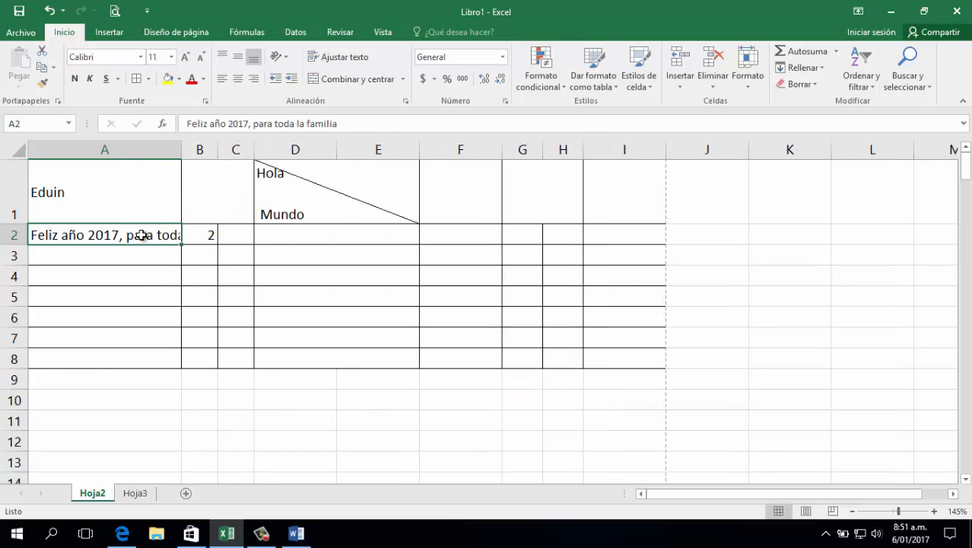
Reduce the font size of the text in A2 step by step, down to 6
left_click(201, 58)
left_click(200, 57)
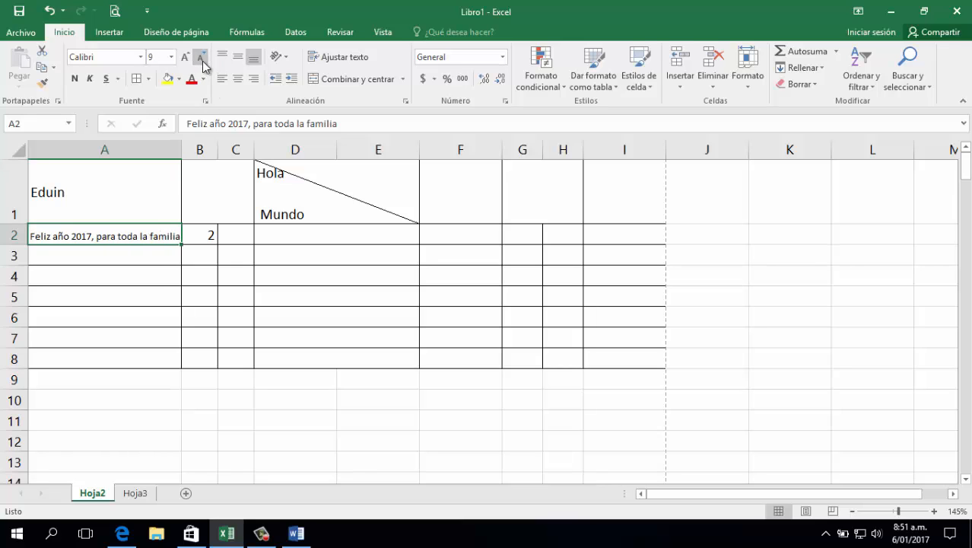
left_click(163, 57)
type("6")
key("Return")
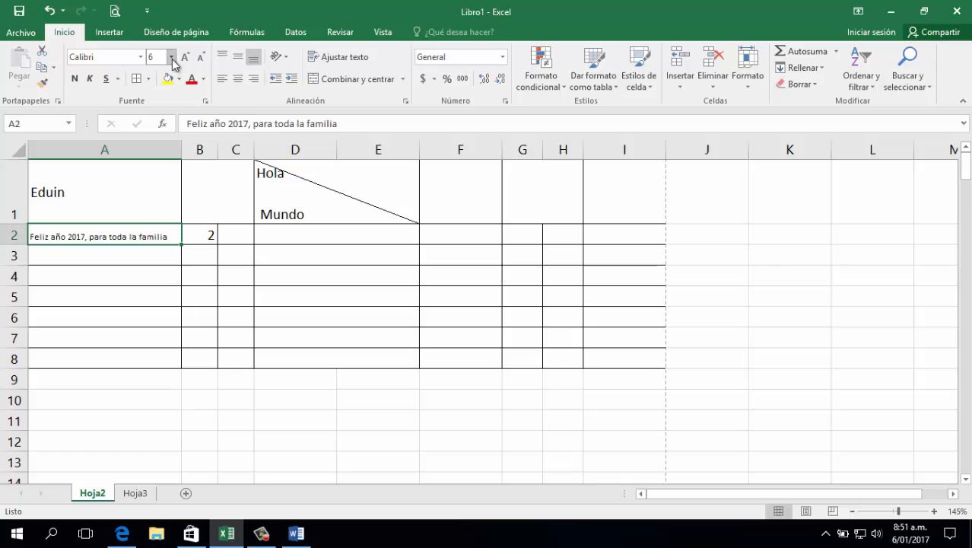
Undo the font size reductions in A2 back to size 10 and wrap its text within the cell
left_click(48, 15)
left_click(51, 14)
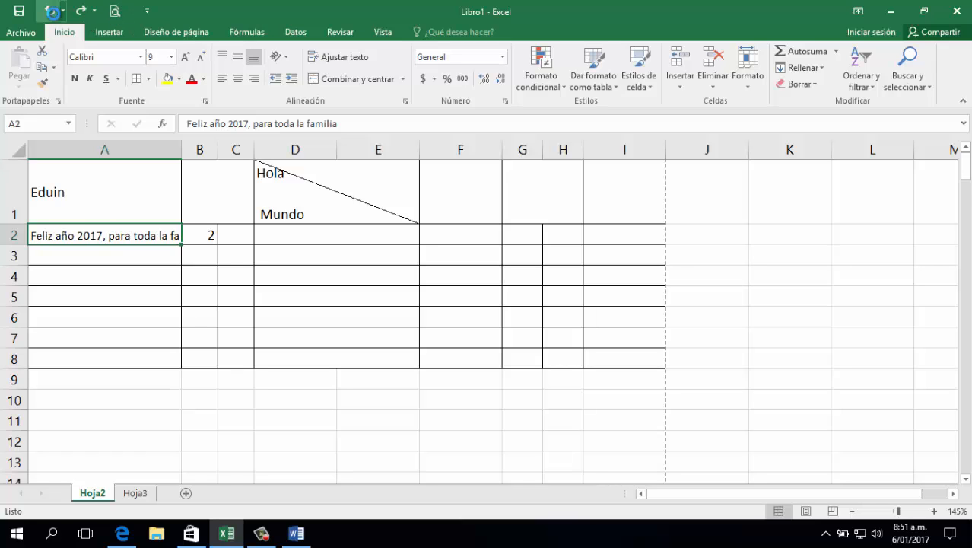
left_click(53, 13)
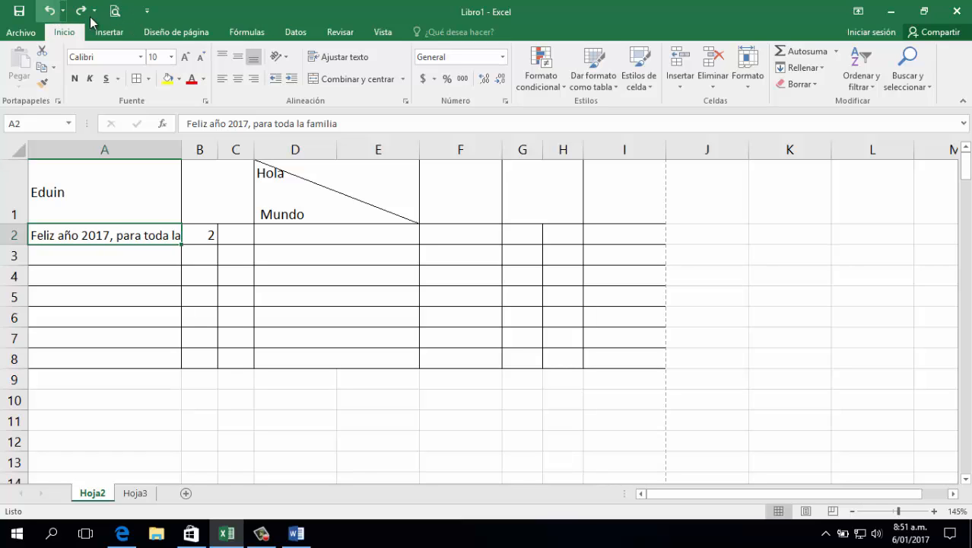
left_click(342, 59)
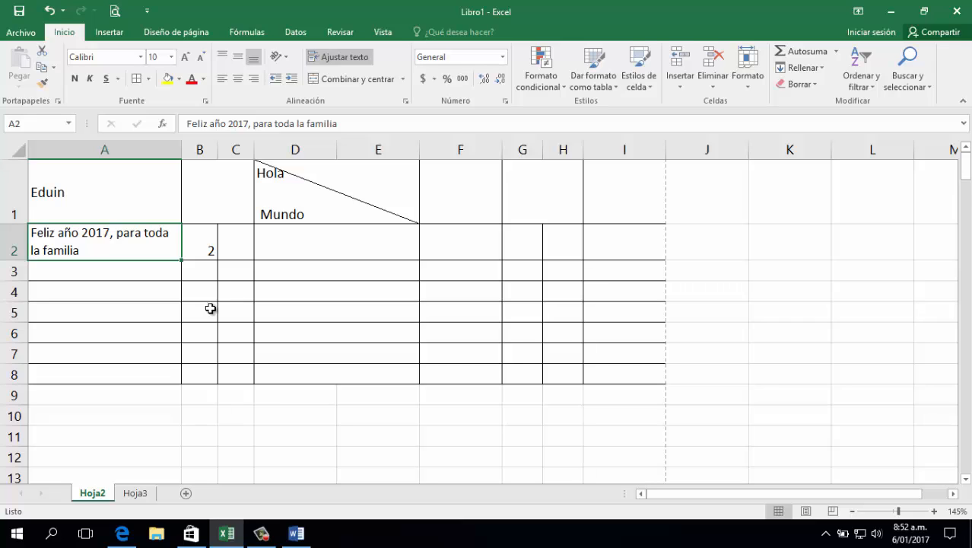
Remove the excess spacing before "Hola" in the diagonal cell D1 so the word sits at the right end of its first line
double_click(345, 174)
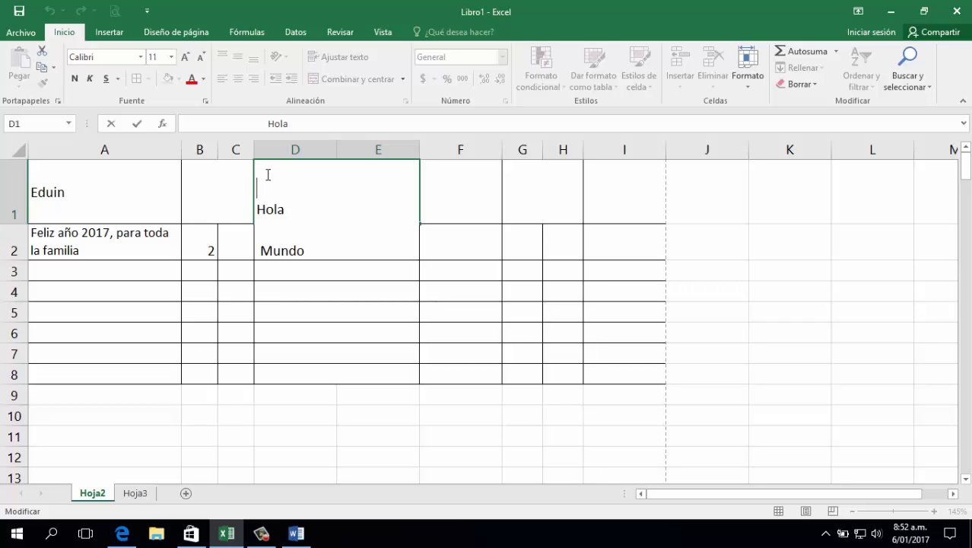
key("Delete")
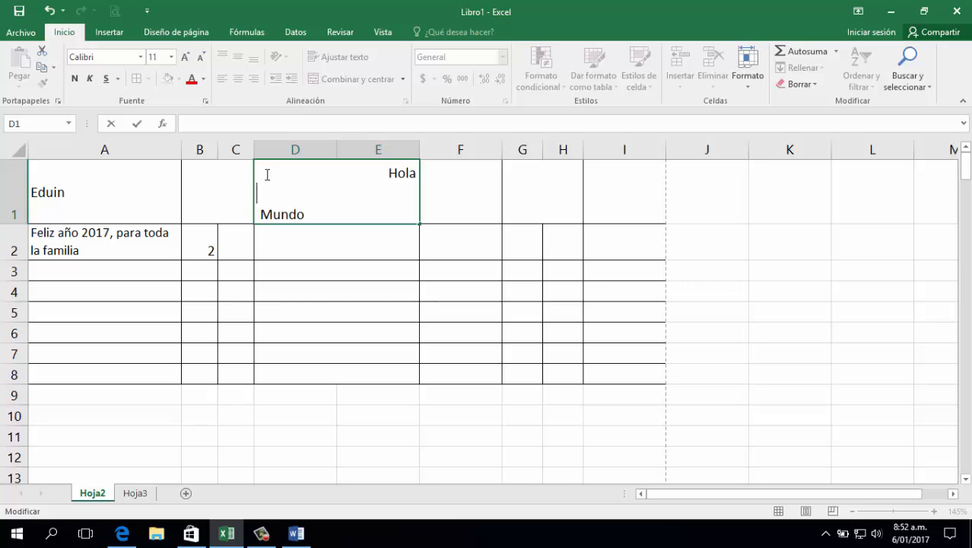
key("Down")
key("Up")
key("Up")
key("Down")
key("Down")
key("Return")
Turn off text wrapping in A2 and insert a manual line break before "la familia"
key("Left")
key("Left")
key("Left")
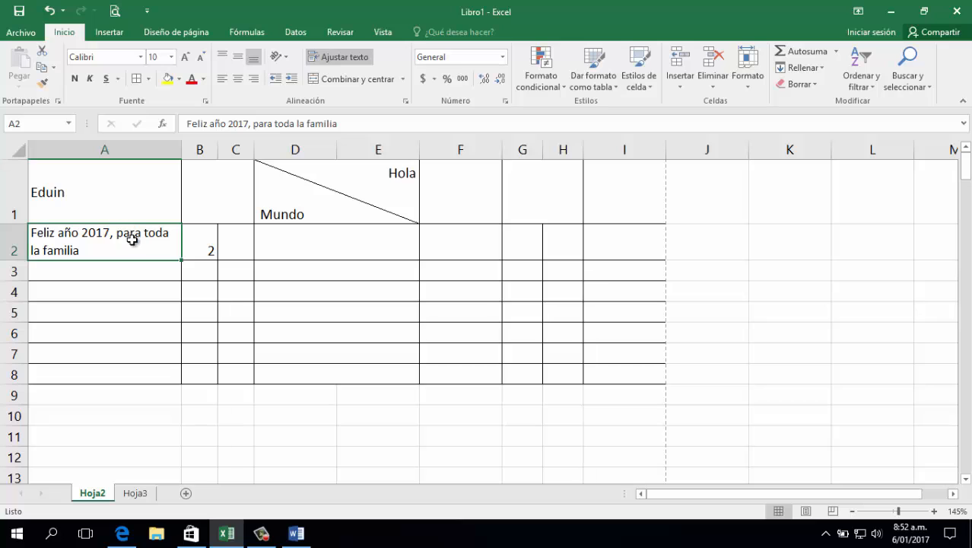
left_click(335, 59)
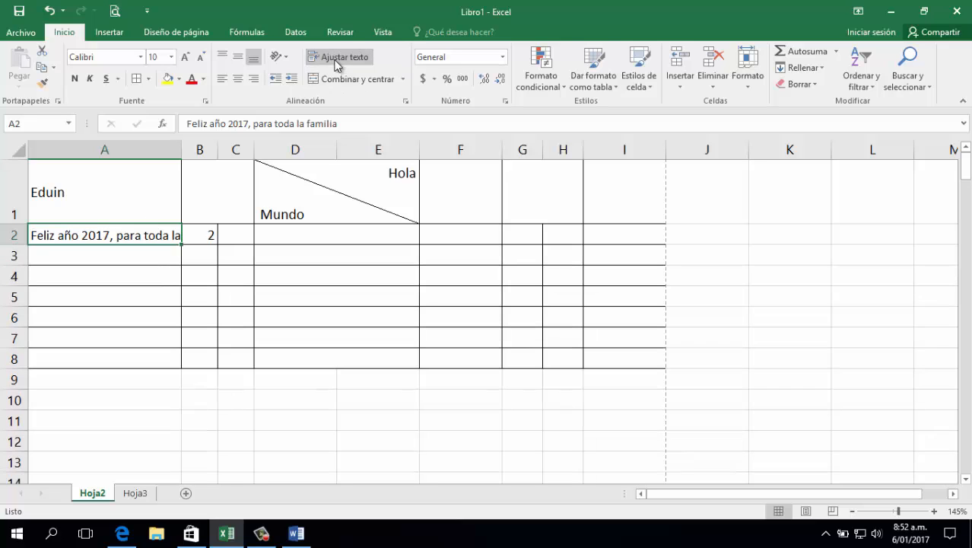
double_click(168, 232)
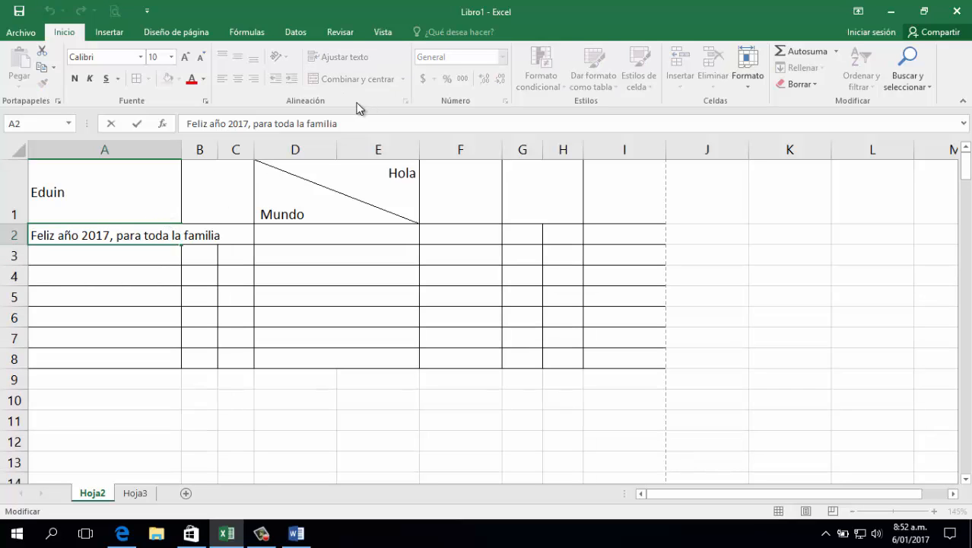
key("alt+Return")
key("Return")
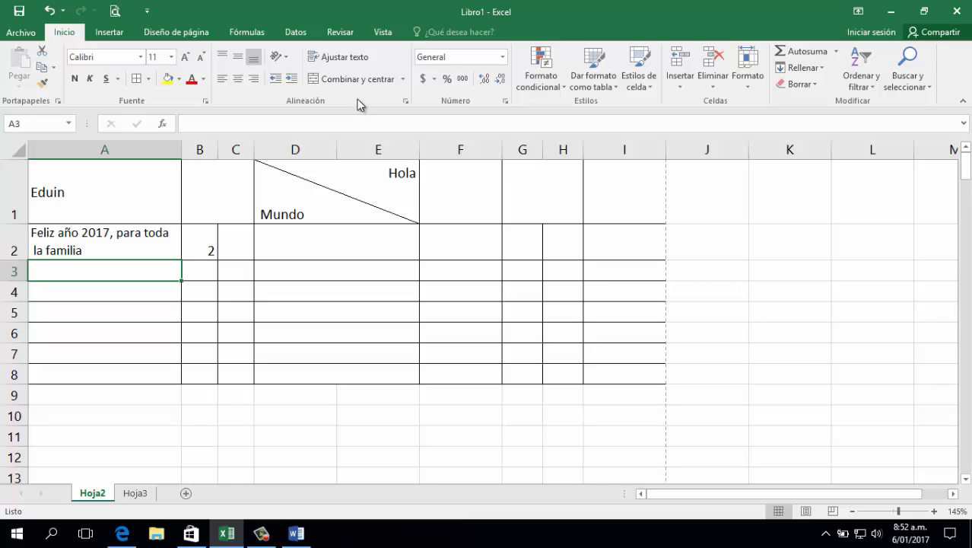
Copy the two-line text from A2 and paste it into the merged cell D2
left_click(133, 236)
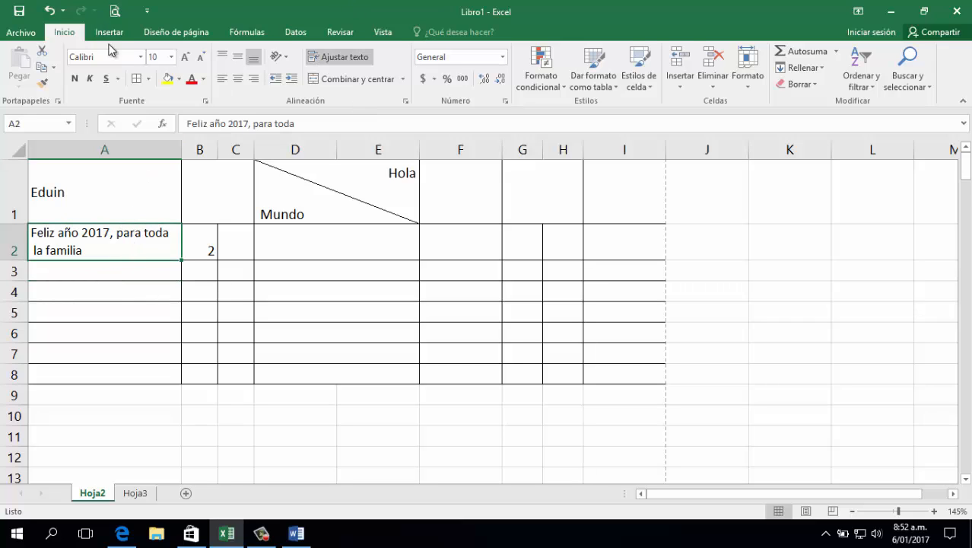
left_click(42, 66)
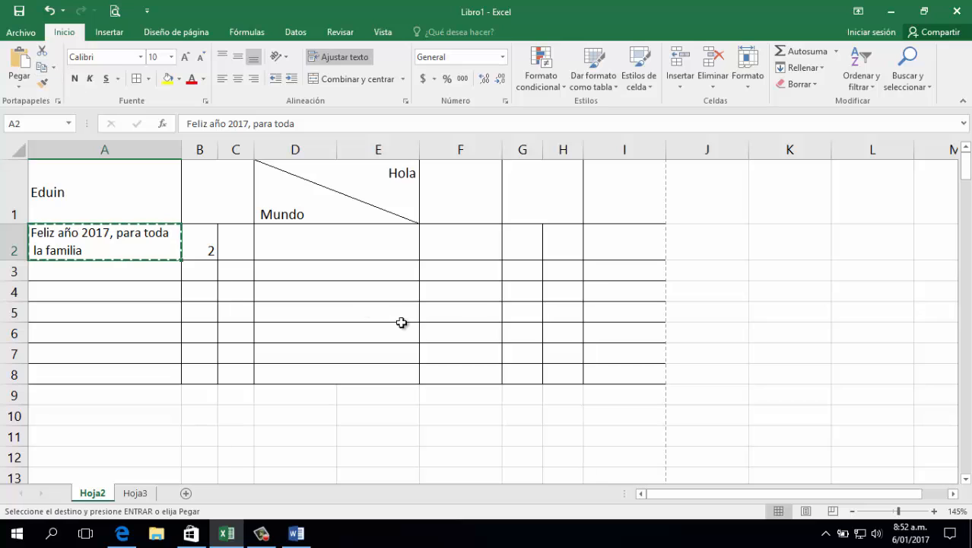
left_click(384, 251)
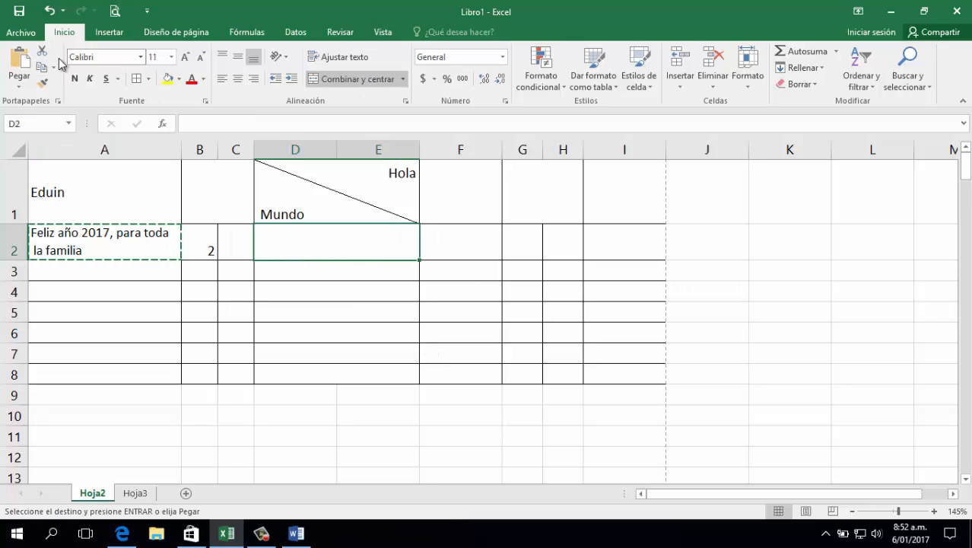
left_click(20, 67)
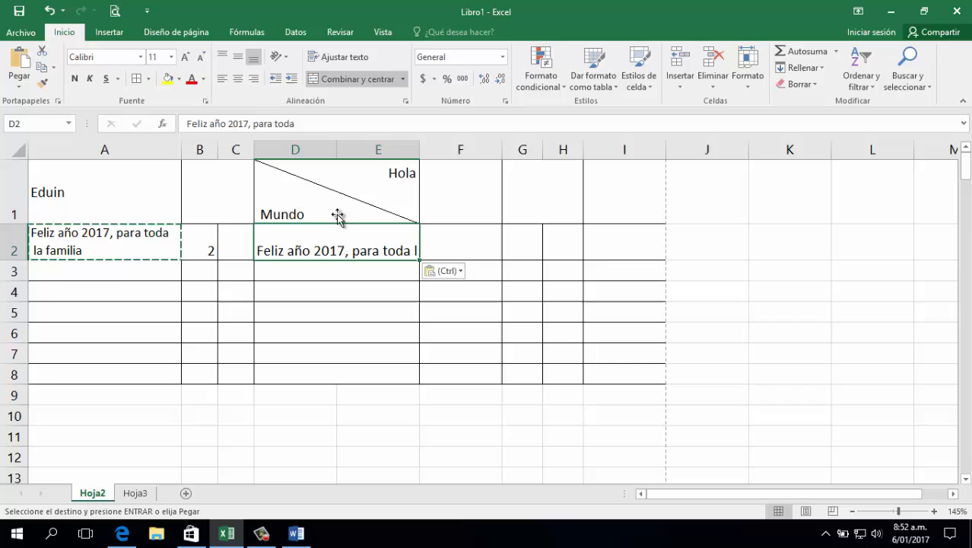
Try re-entering the contents of D2 to apply its line break, and undo that
double_click(384, 251)
left_click(406, 312)
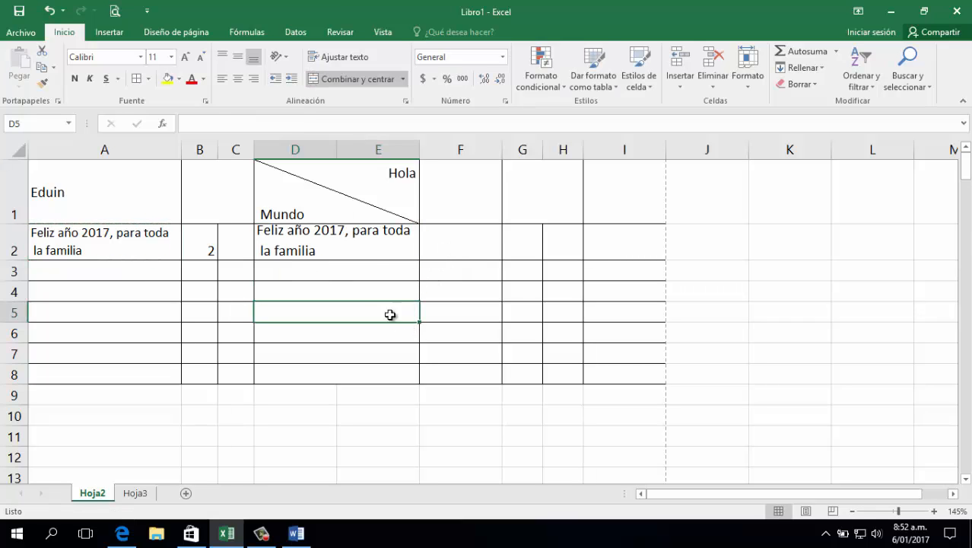
left_click(369, 250)
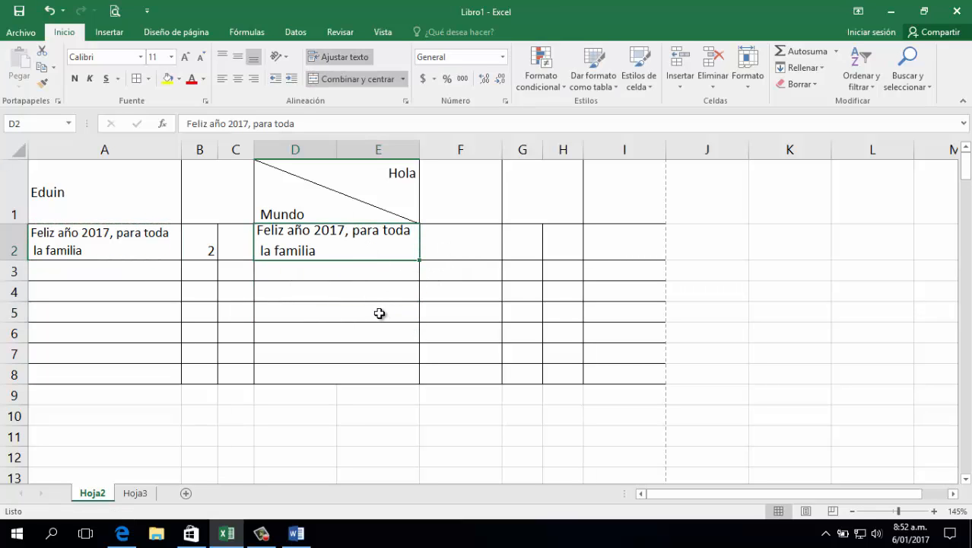
left_click(50, 11)
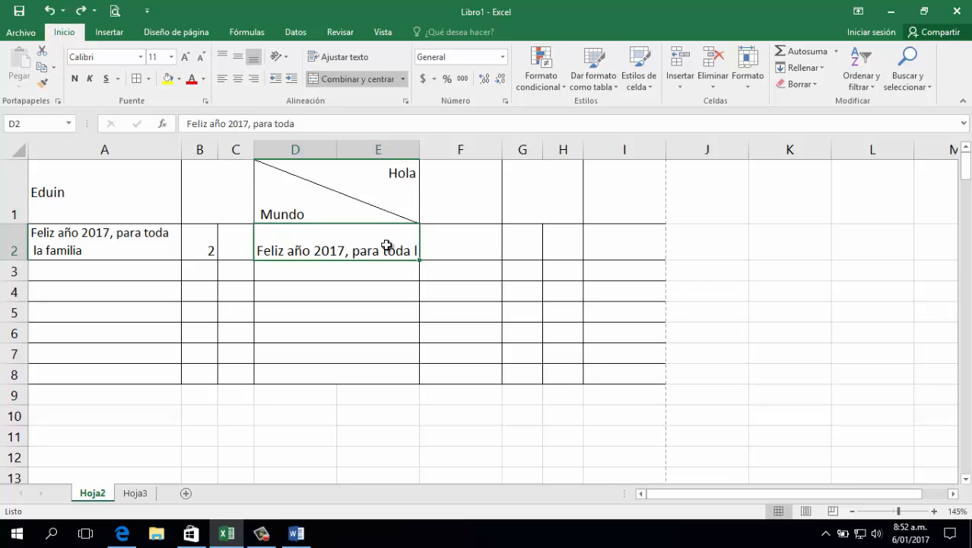
Compare the text in A2 with the copy in D2 and turn on text wrapping for D2
left_click(377, 274)
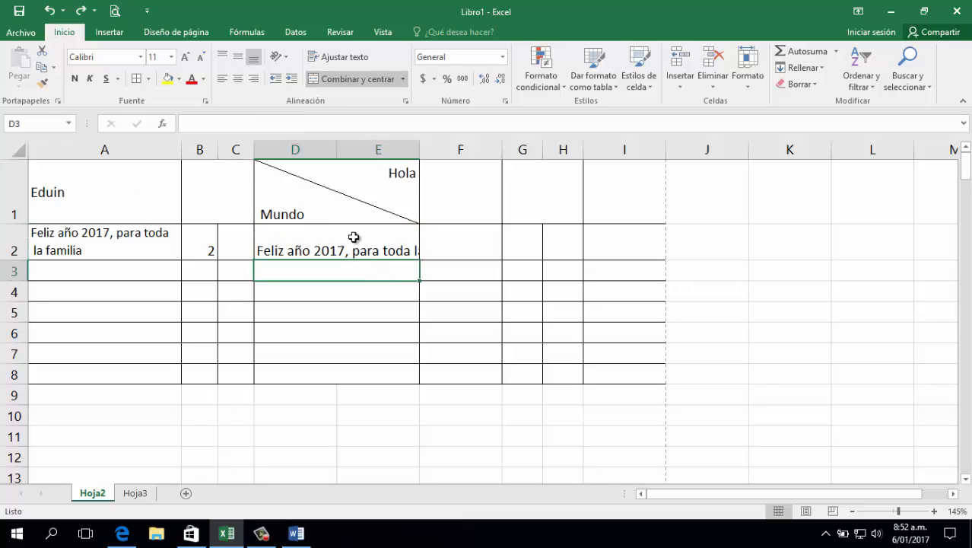
left_click(120, 236)
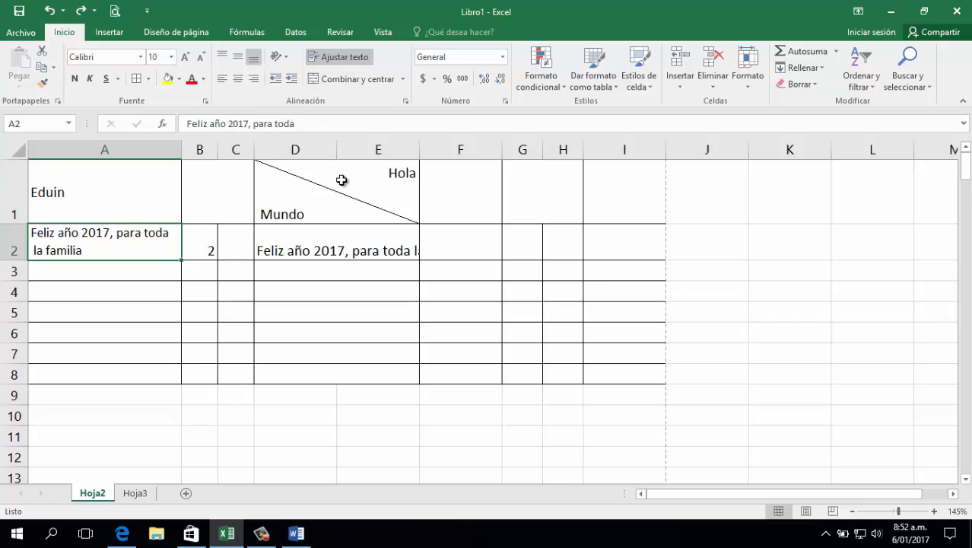
left_click(339, 239)
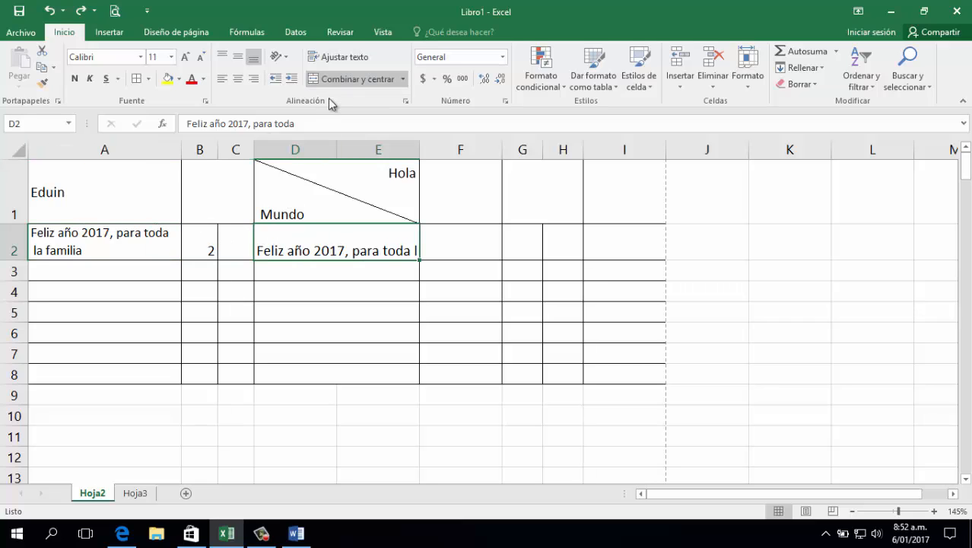
left_click(339, 56)
left_click(317, 289)
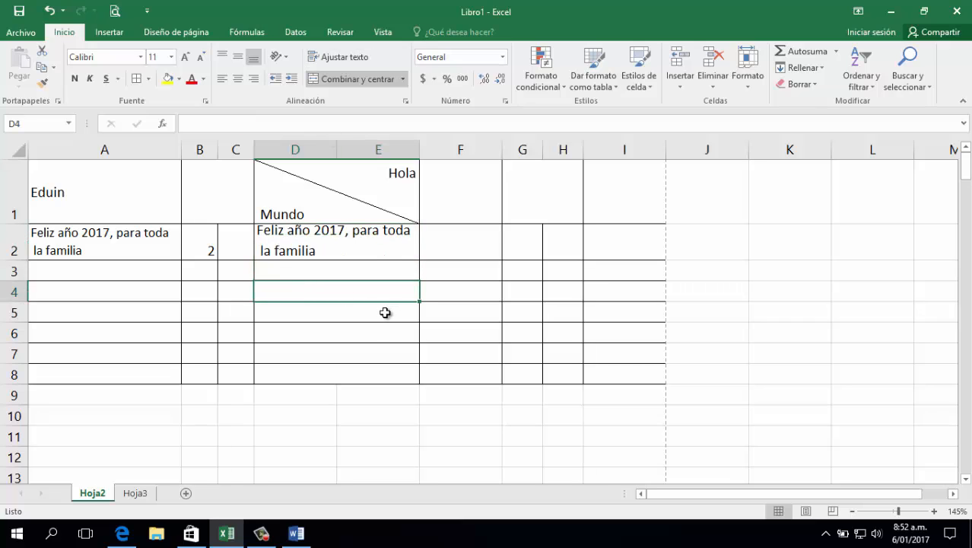
Remove the manual line break and the extra space before "la familia" in D2
double_click(268, 245)
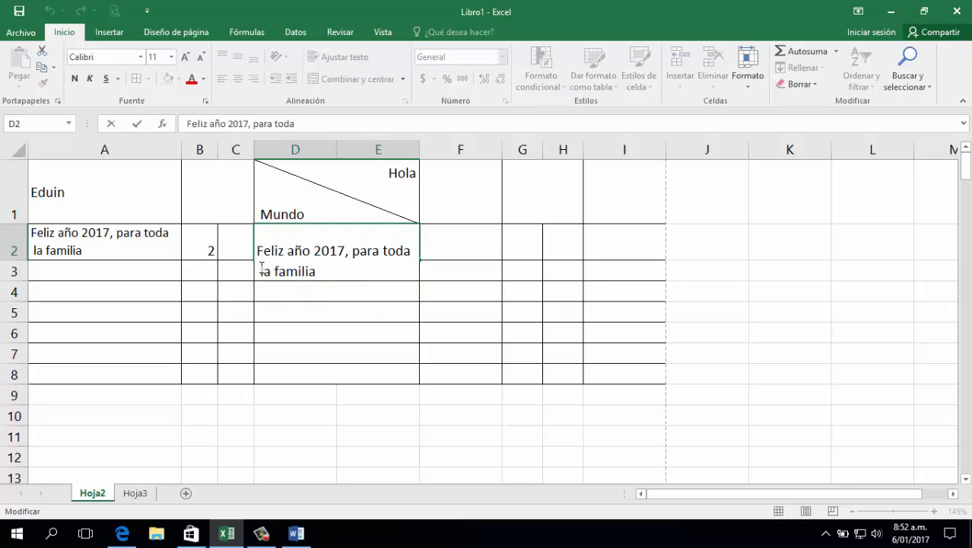
key("BackSpace")
key("BackSpace")
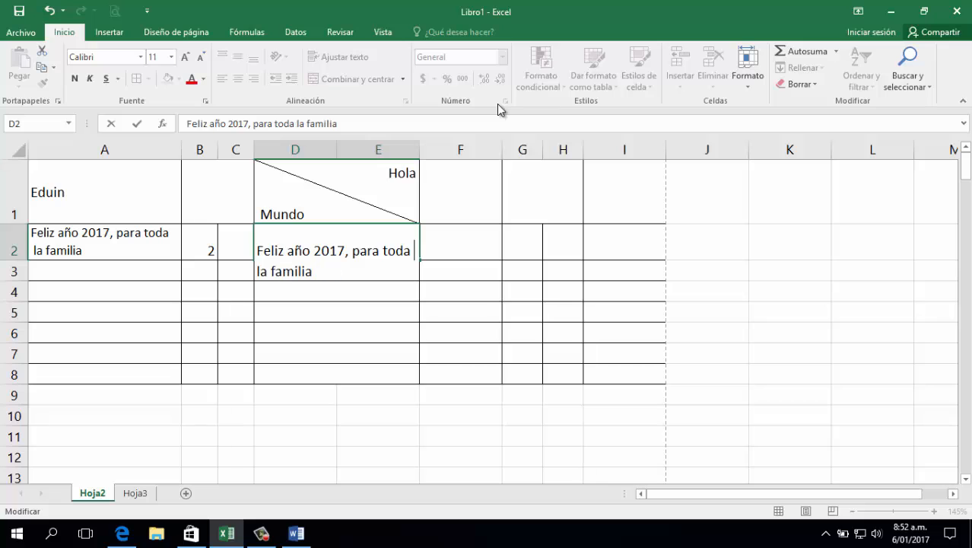
key("ctrl+Return")
left_click(141, 234)
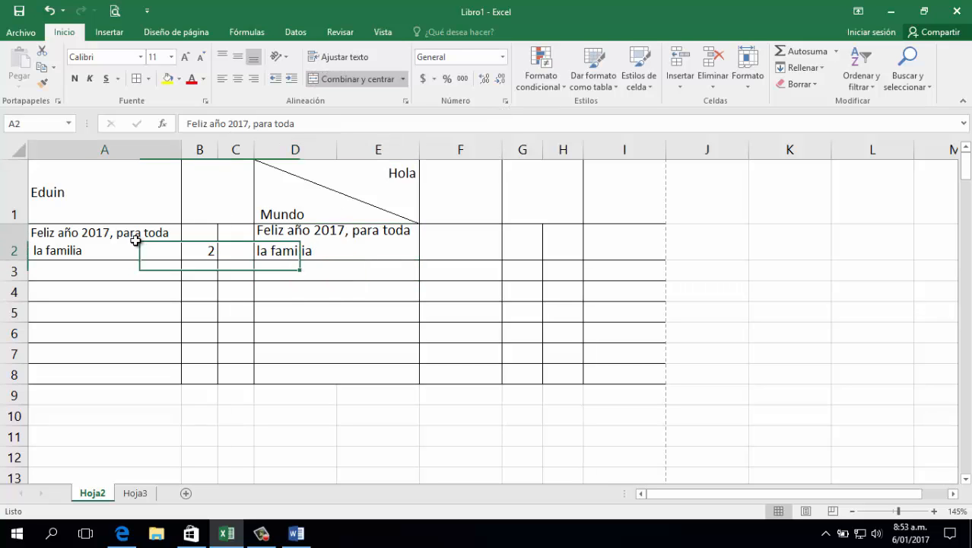
Reduce the font size of cells A2 through D2 to 10
left_click(333, 240)
left_click_drag(333, 240, 152, 241)
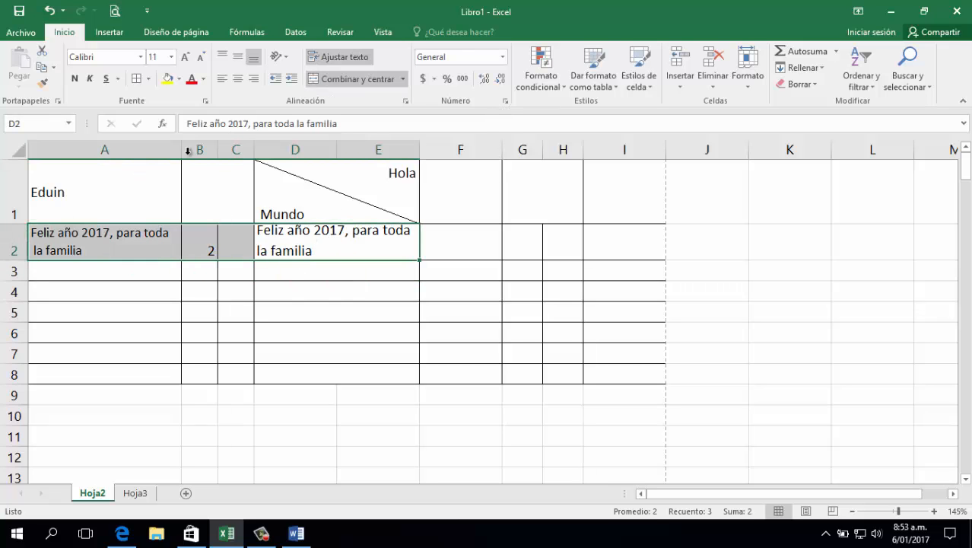
left_click(202, 58)
left_click_drag(200, 270, 206, 282)
left_click(331, 324)
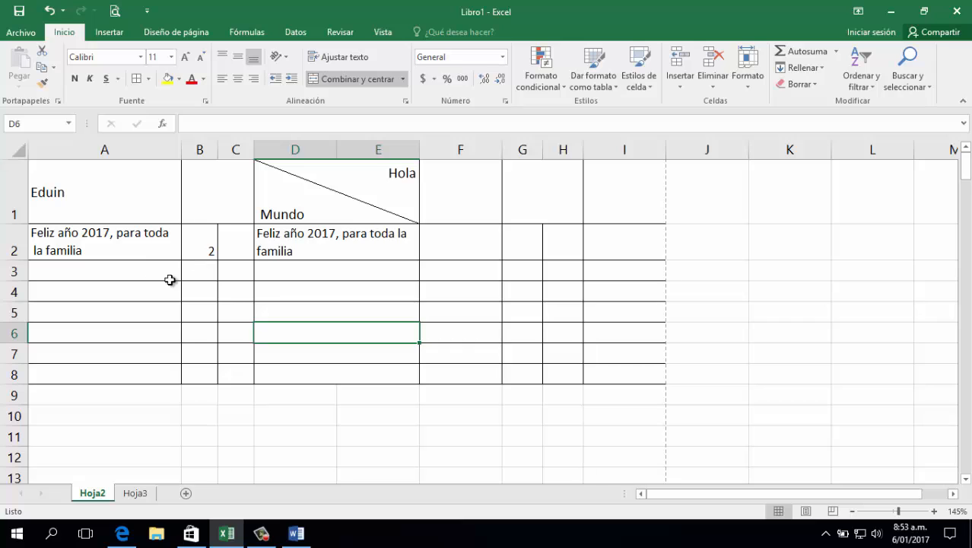
Enter "GENERO" in the merged cell B1 and narrow columns B and C together
left_click(207, 191)
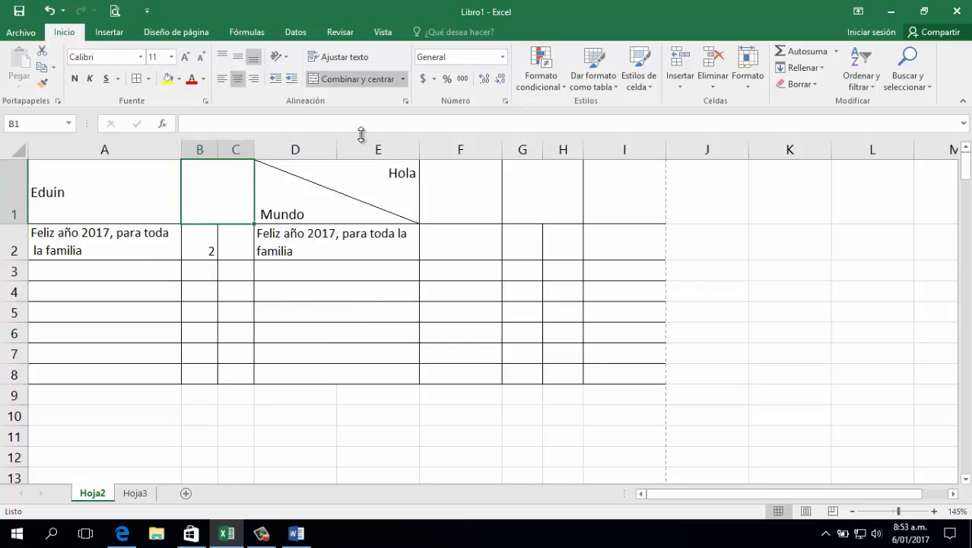
type("GENERO")
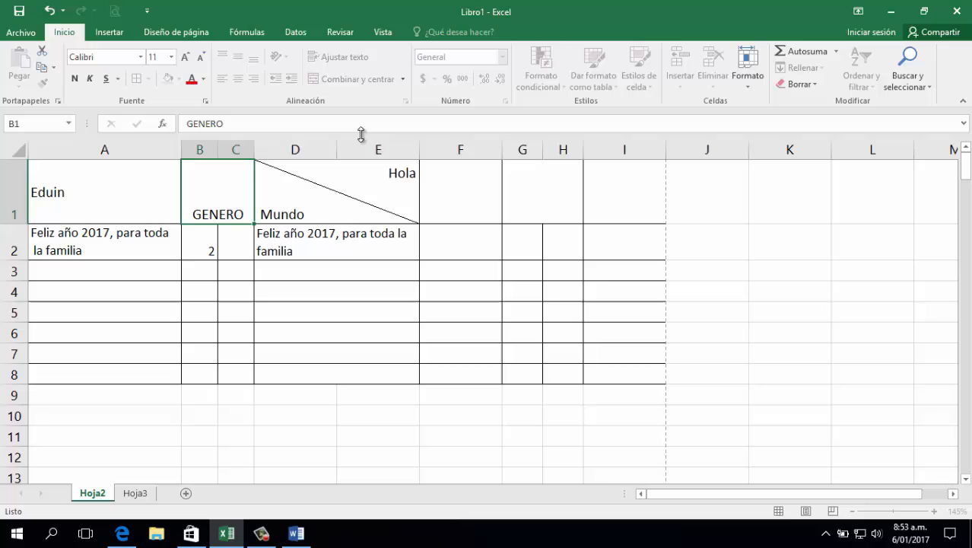
key("Tab")
left_click(240, 203)
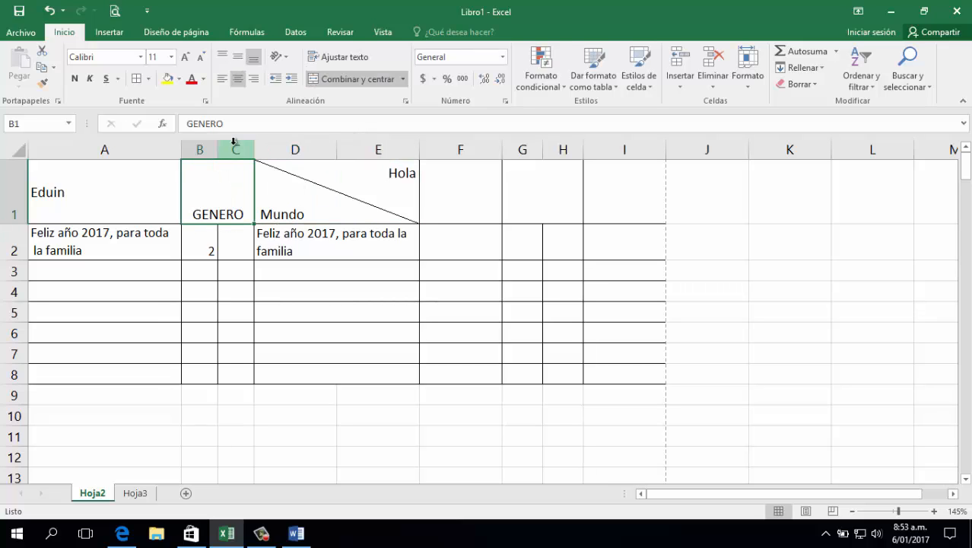
left_click(210, 149)
left_click_drag(213, 149, 195, 147)
Replace the content of B2 with "M" and enter "F" in C2
left_click(194, 253)
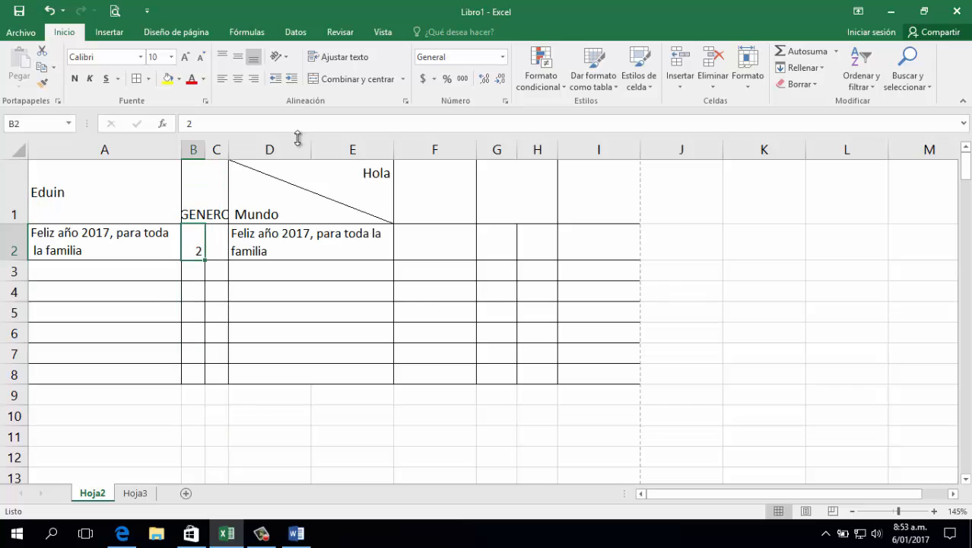
type("M")
key("Tab")
type("F")
key("Return")
key("Left")
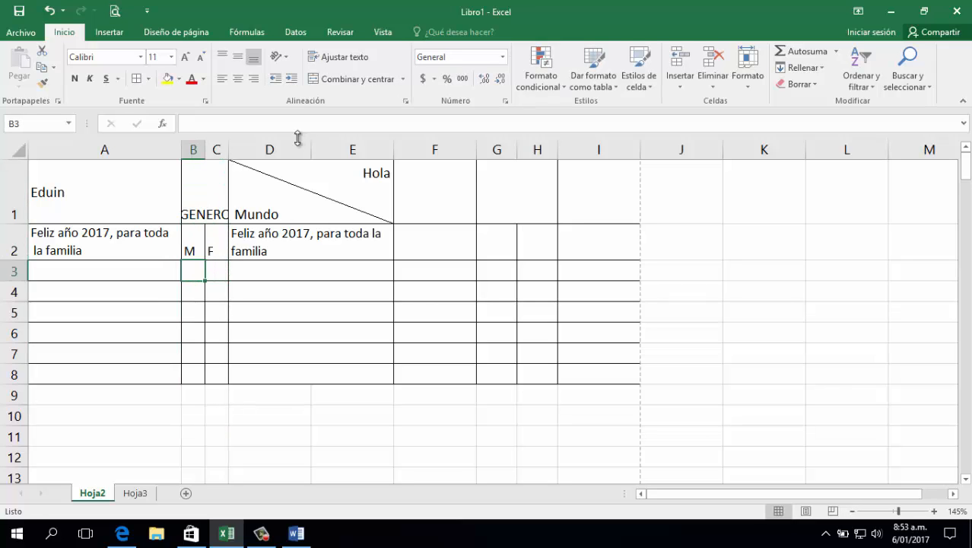
key("Up")
Narrow columns B and C slightly further
left_click(199, 198)
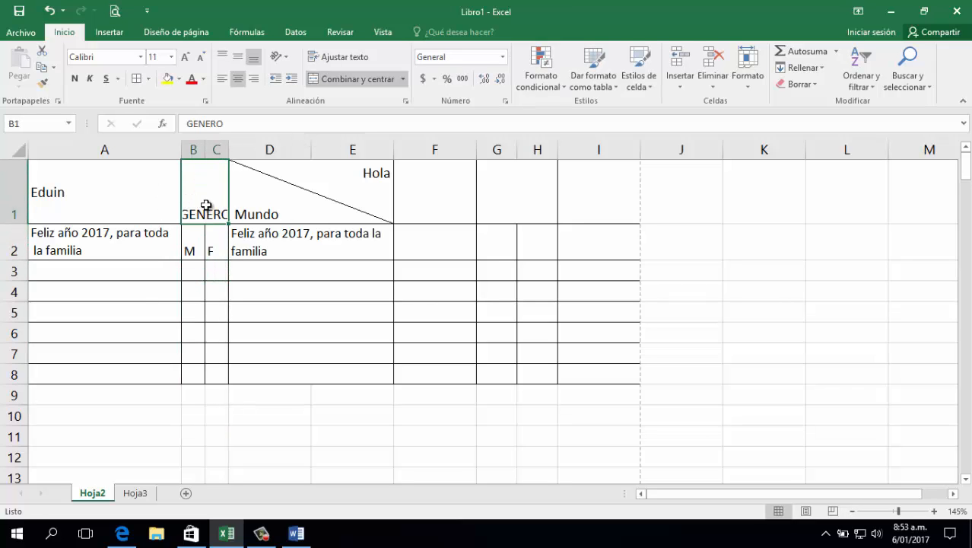
left_click_drag(216, 149, 202, 149)
left_click(210, 246)
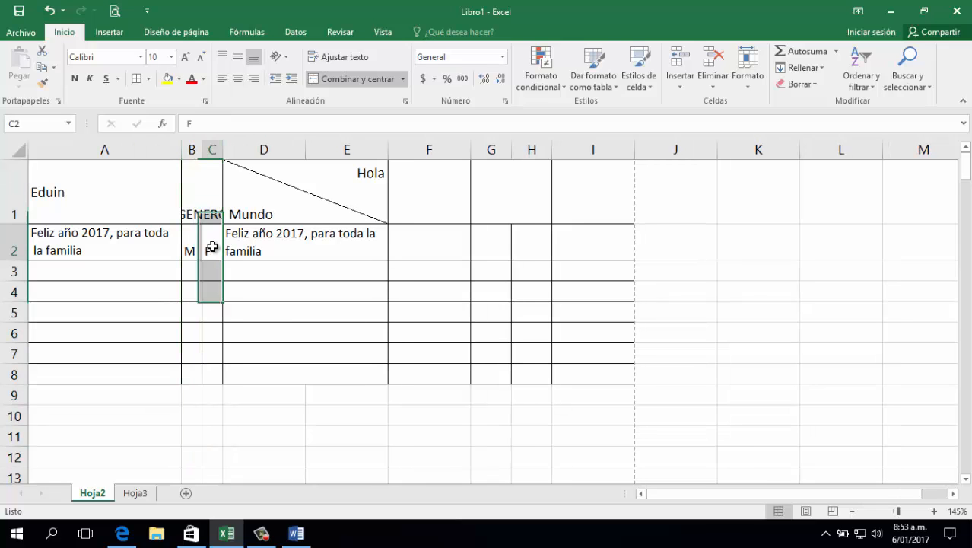
Turn on text wrapping for the GENERO cell and rotate its text upward
left_click(194, 211)
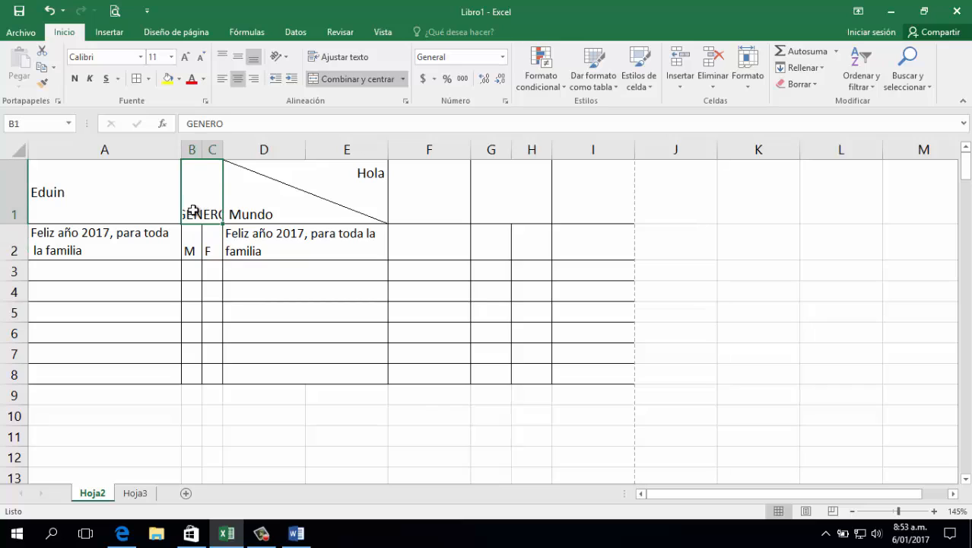
left_click(347, 61)
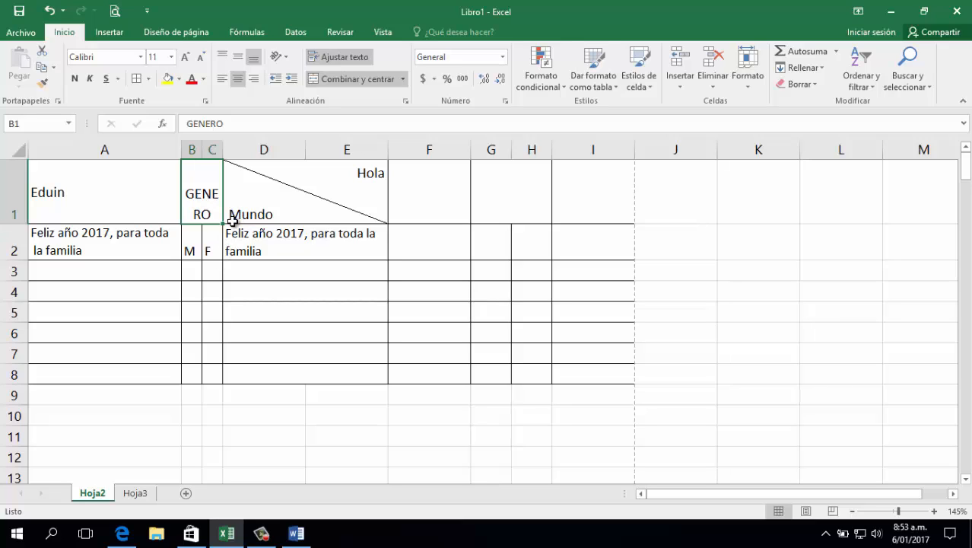
left_click(286, 58)
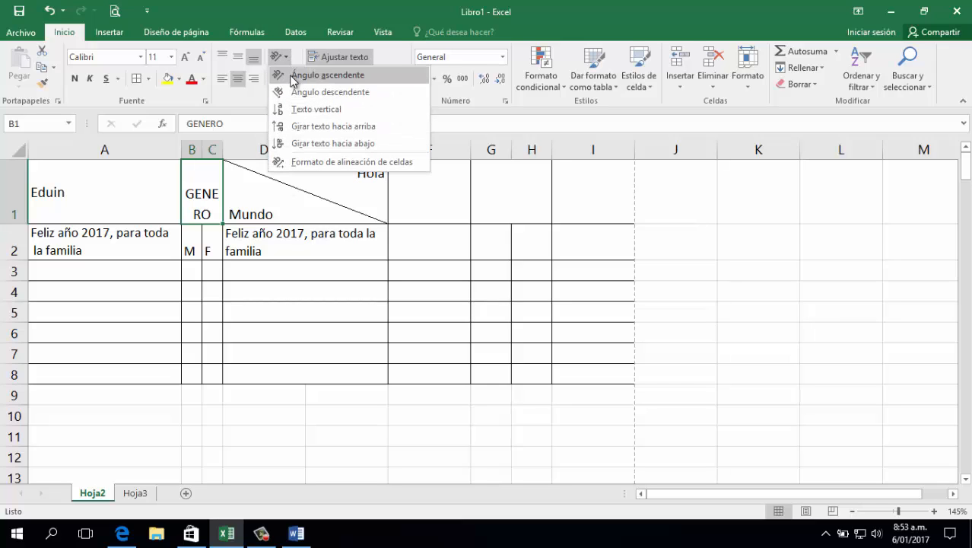
left_click(295, 127)
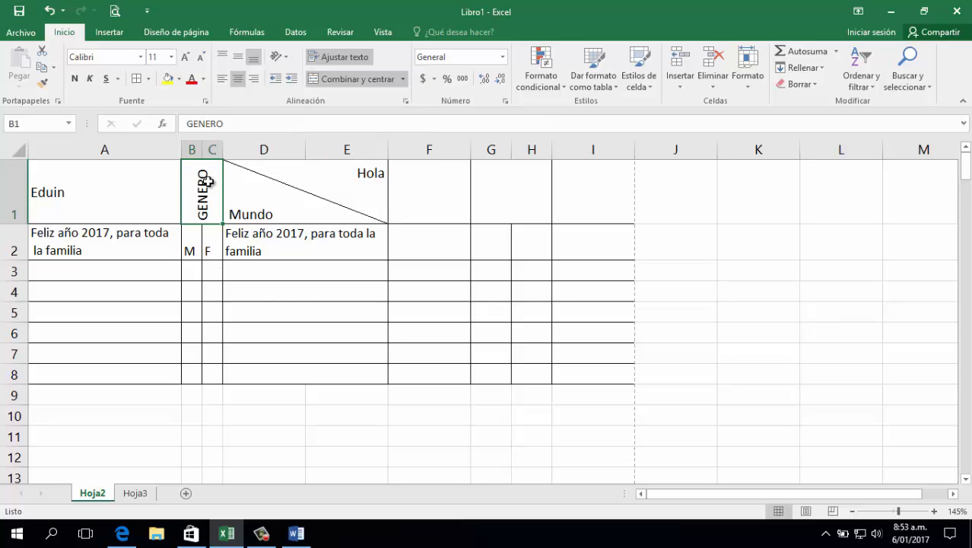
Try stacked vertical text in the GENERO cell with a taller row 1, and undo the row height change
left_click(279, 56)
key("Escape")
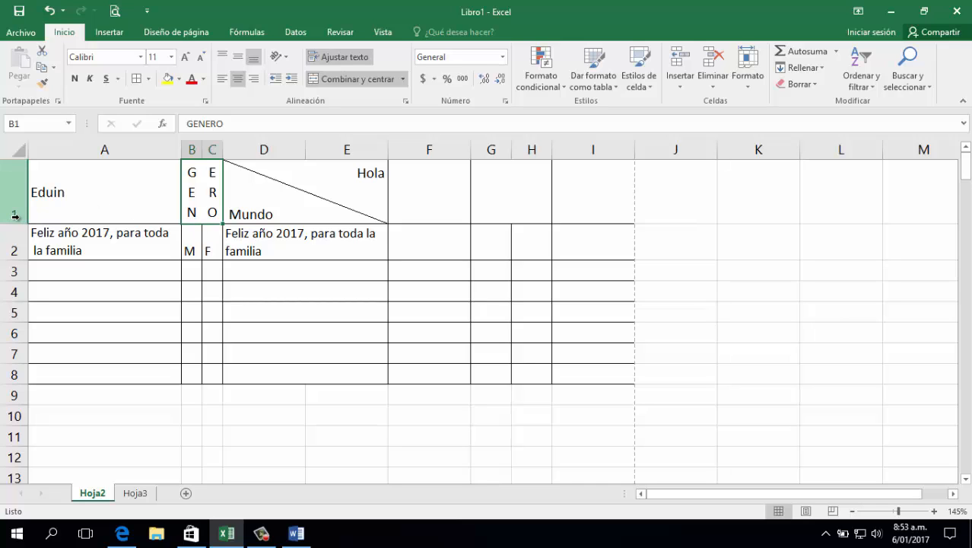
left_click_drag(15, 224, 15, 289)
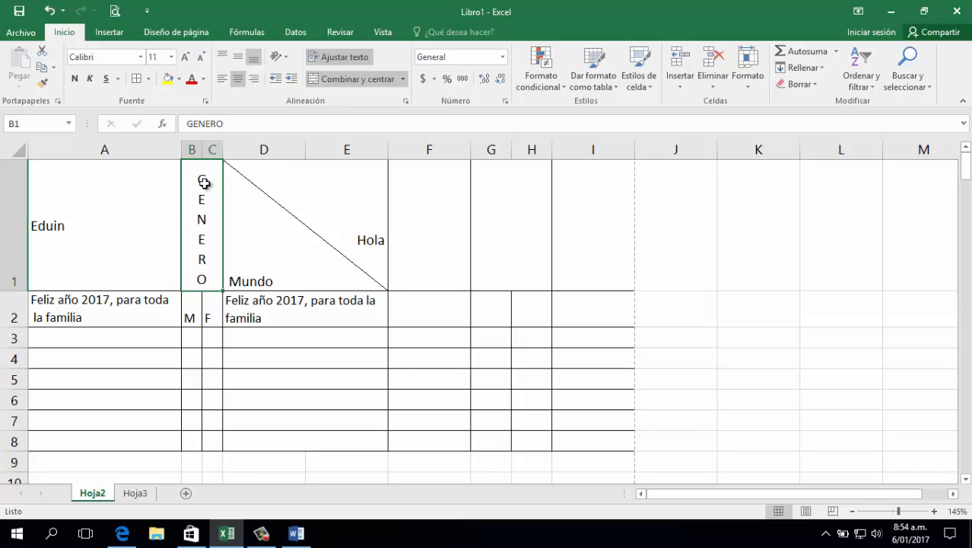
key("ctrl+z")
key("ctrl+z")
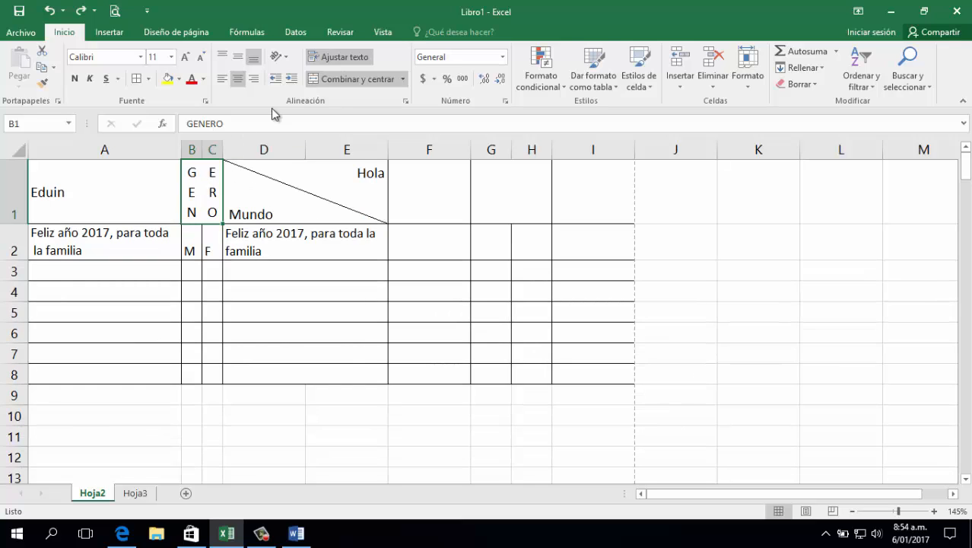
Try the rotate-down, descending-angle and ascending-angle orientations on the GENERO text
left_click(279, 57)
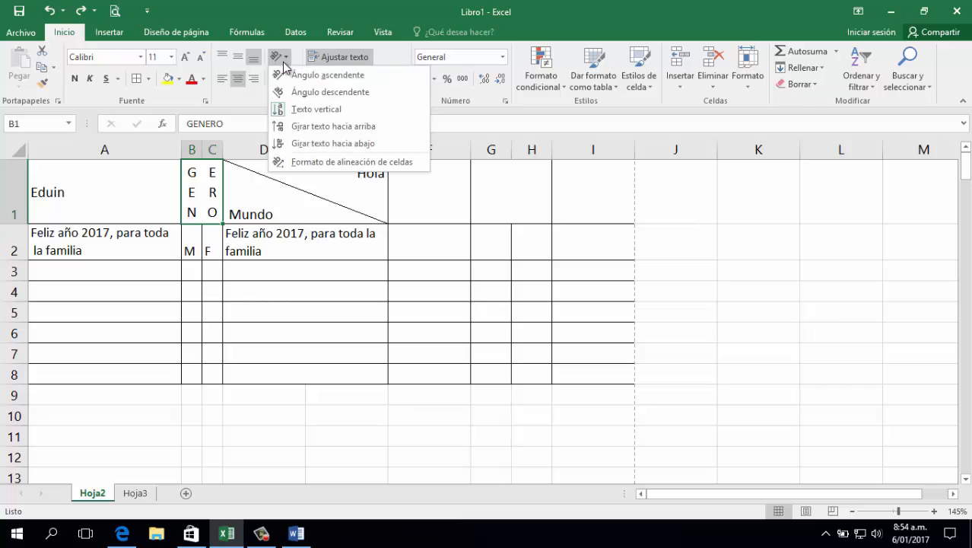
left_click(293, 143)
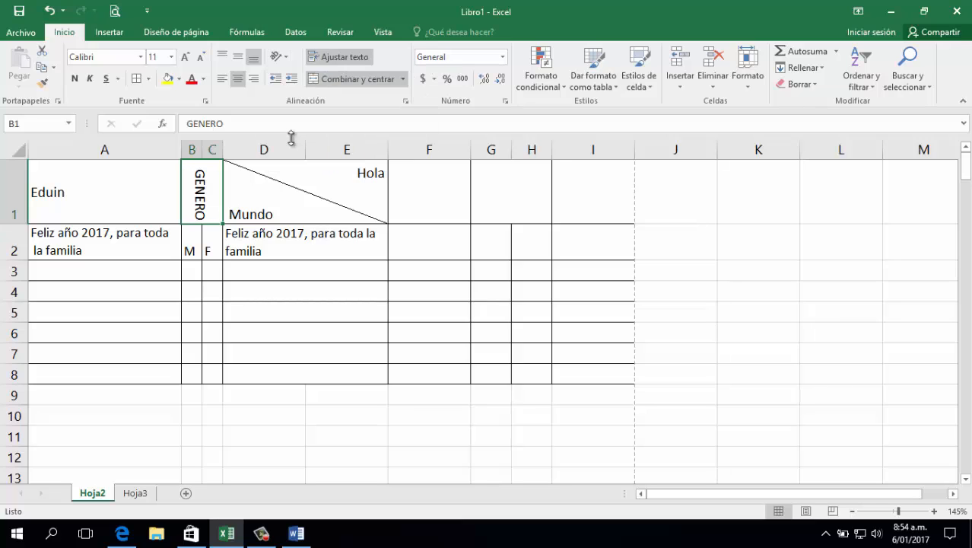
left_click(278, 57)
left_click(298, 89)
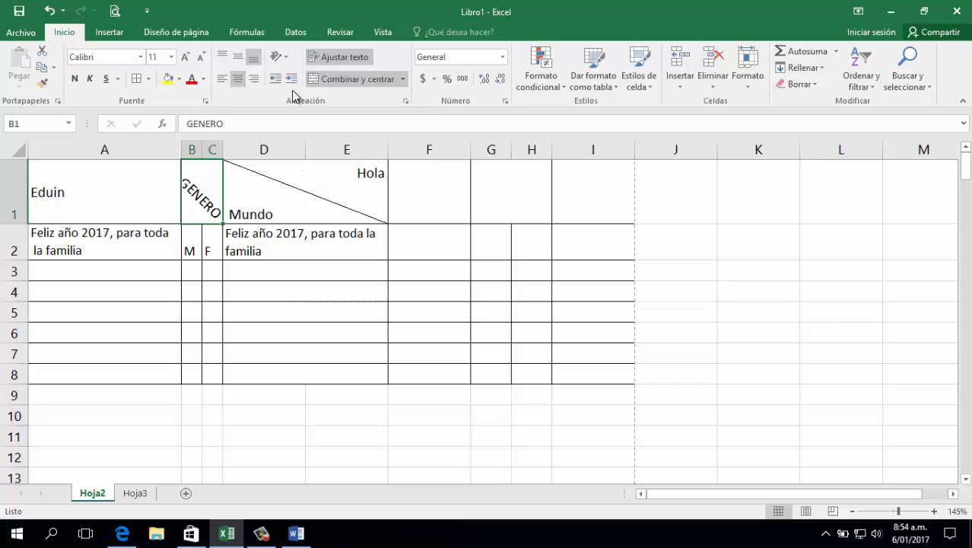
left_click(277, 57)
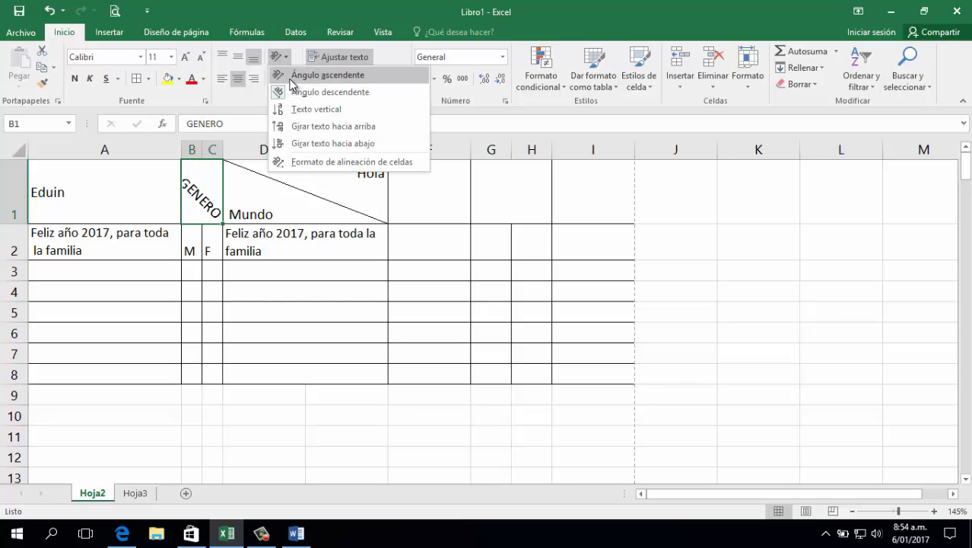
left_click(293, 76)
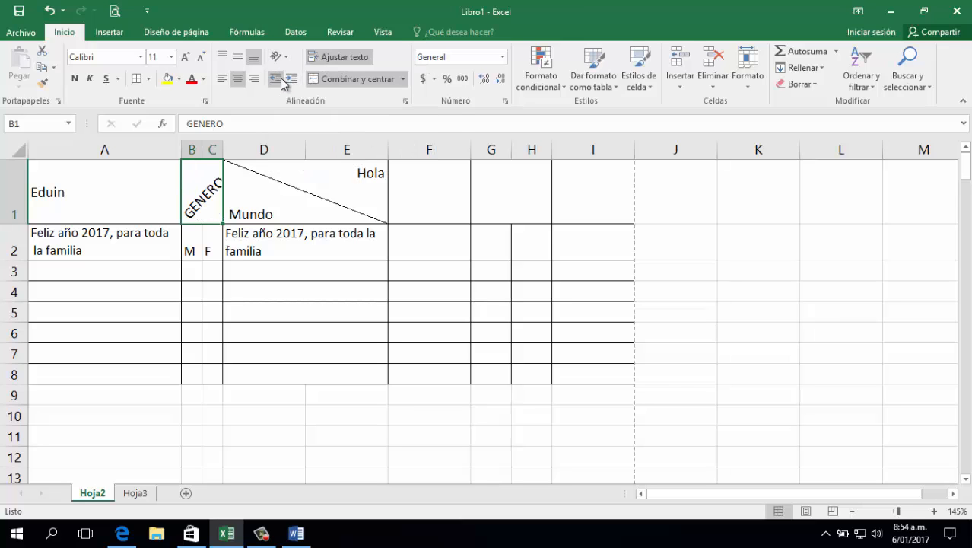
Set the text orientation of the GENERO cell to -67 degrees in the cell alignment format
left_click(278, 57)
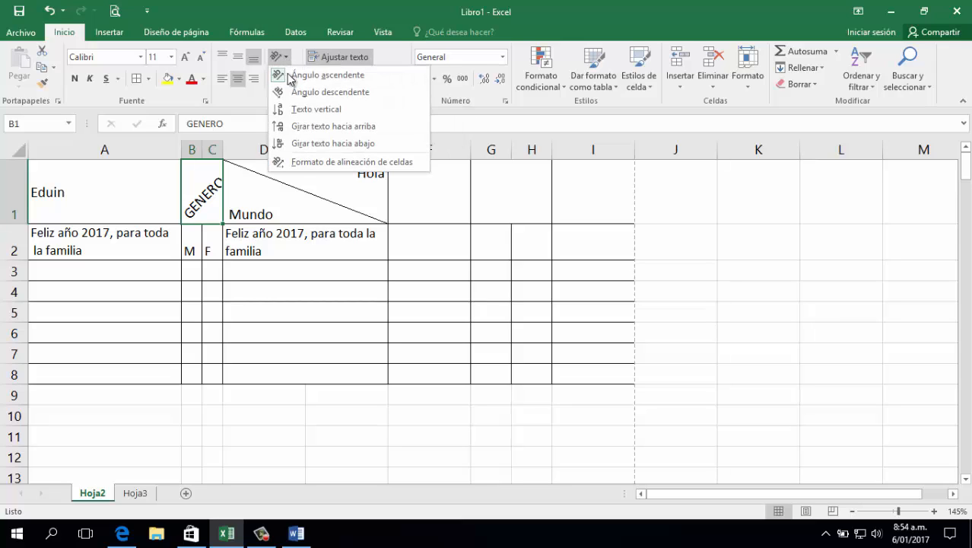
left_click(314, 162)
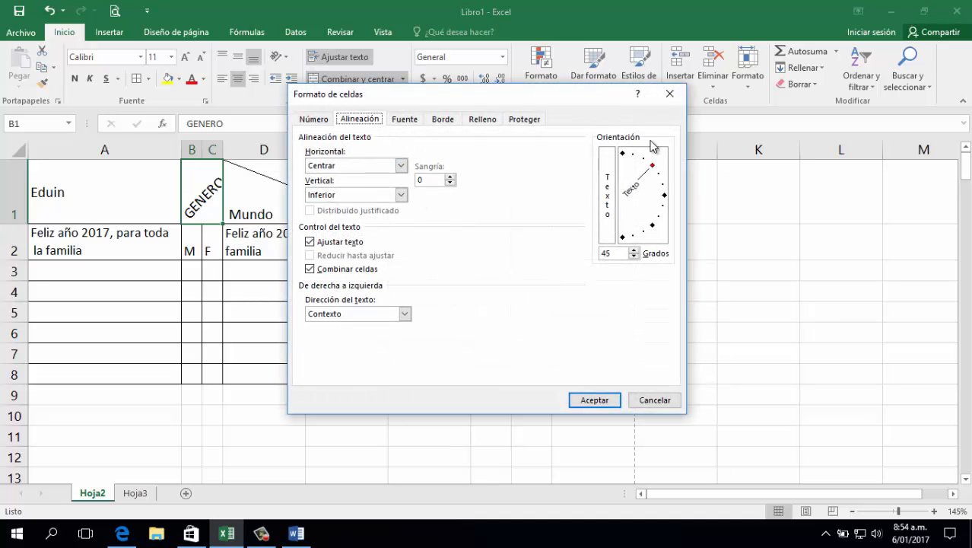
left_click_drag(652, 168, 638, 232)
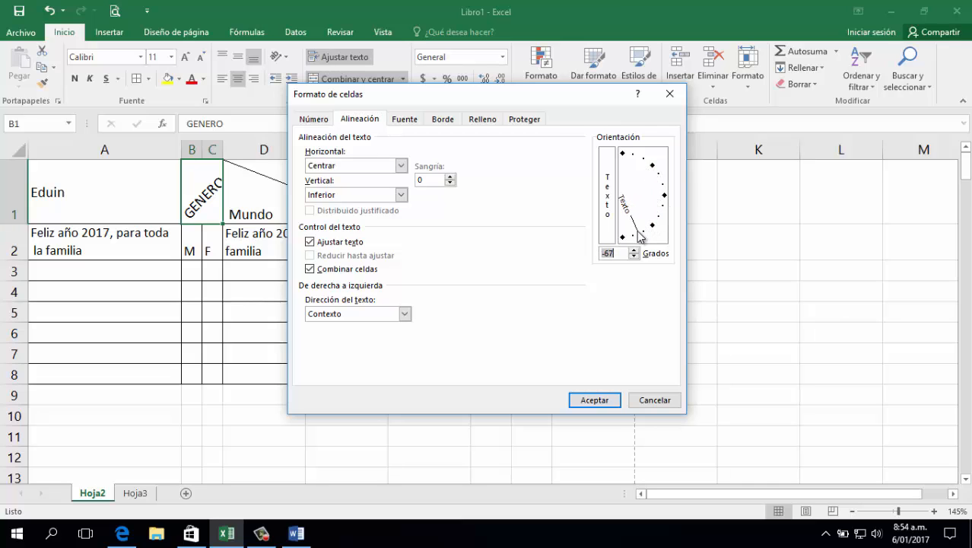
left_click(594, 400)
left_click(375, 325)
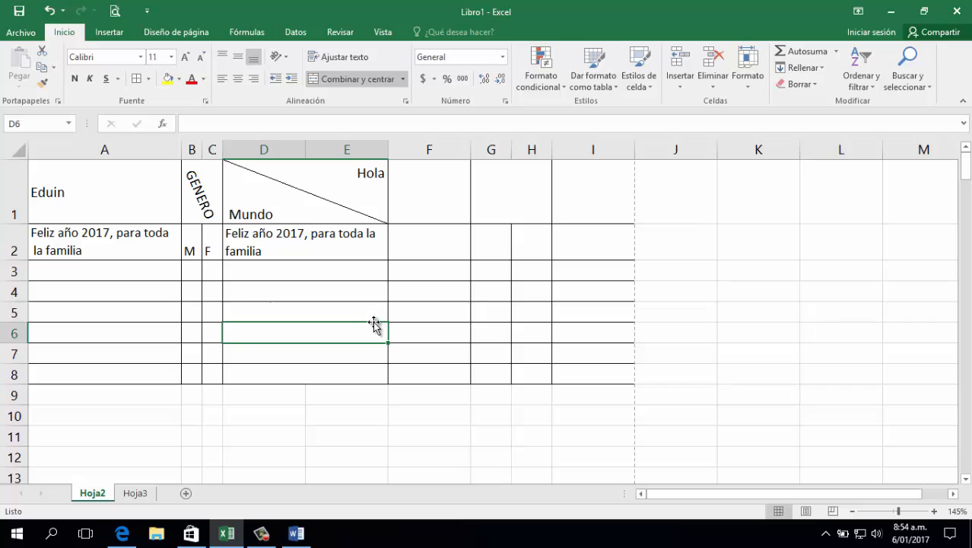
left_click(346, 314)
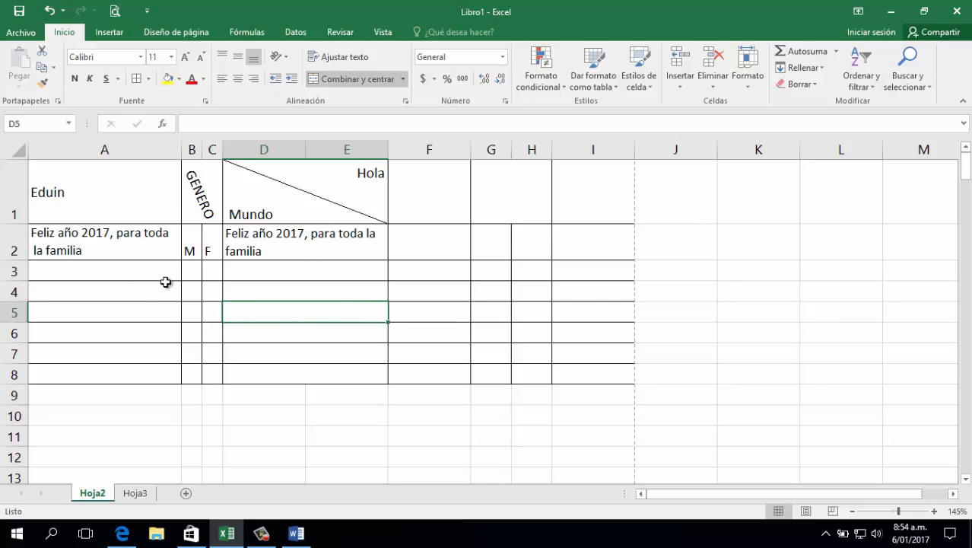
Enter "CATEGORIA" in A4, "Elemento" in A5 and "Ellemento" in A6
left_click(136, 289)
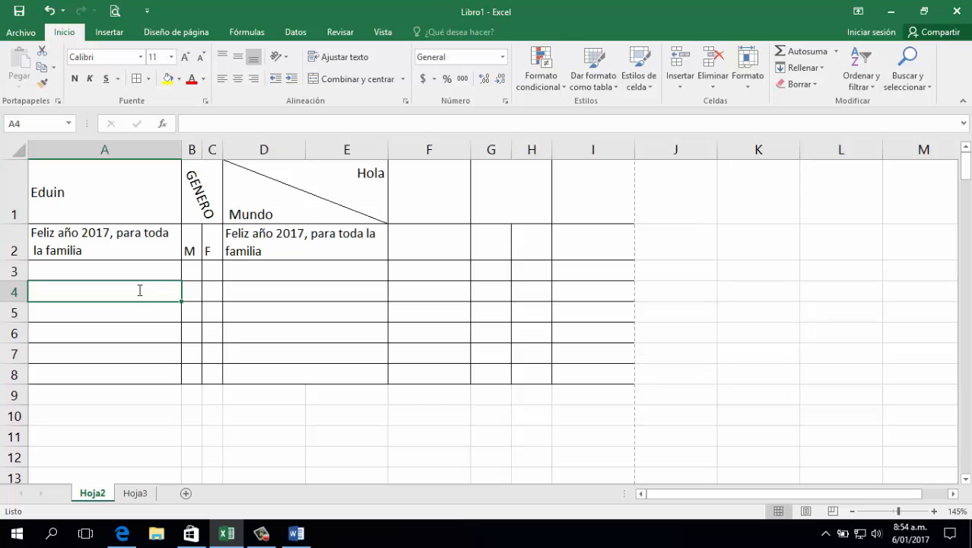
type("CATEGORIA")
key("Return")
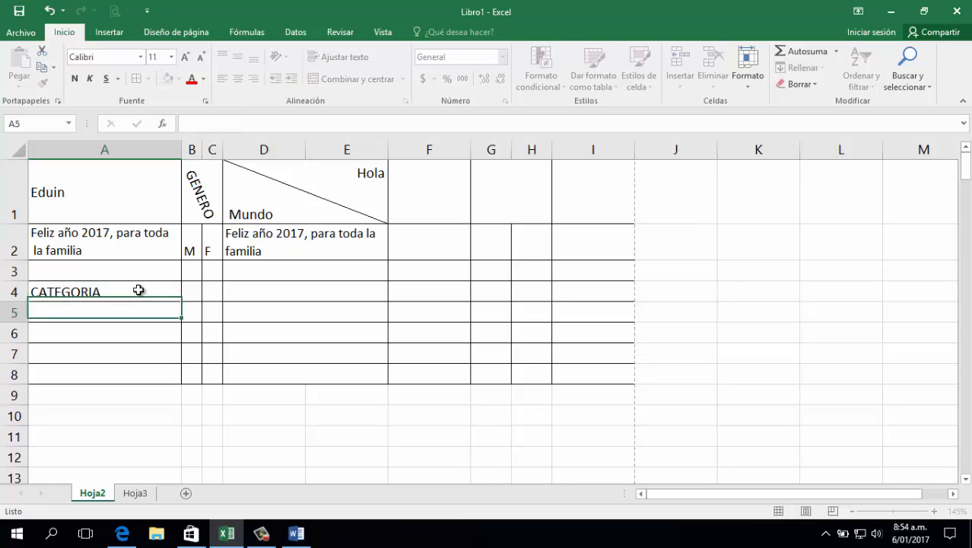
type("E")
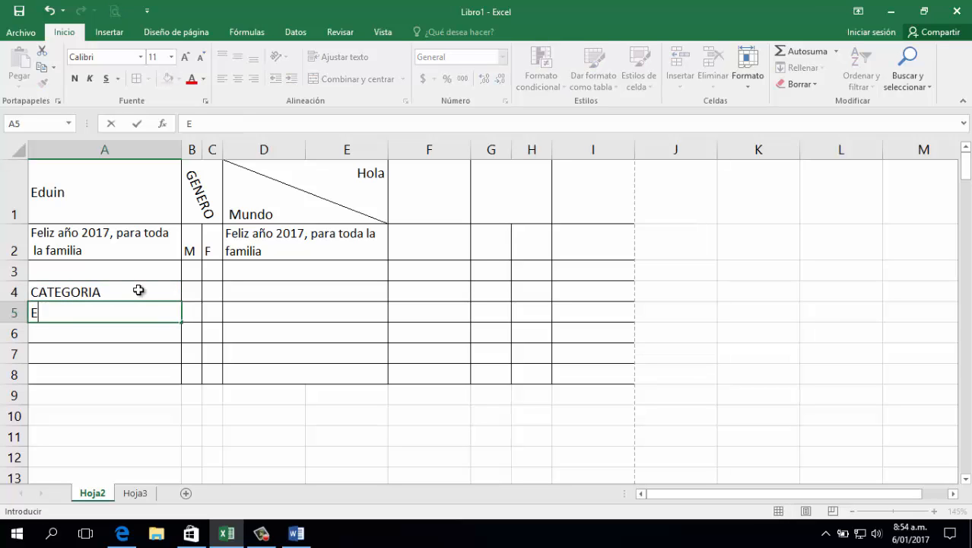
type("lemento")
key("Return")
type("Elleme")
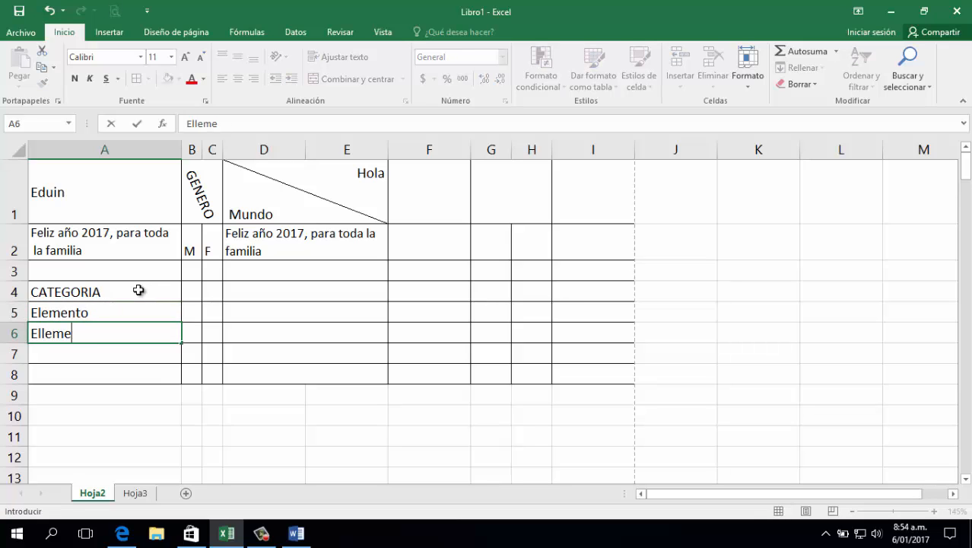
type("nto")
key("Tab")
Increase the indent of the two element entries in A5:A6 by one level
left_click(70, 314)
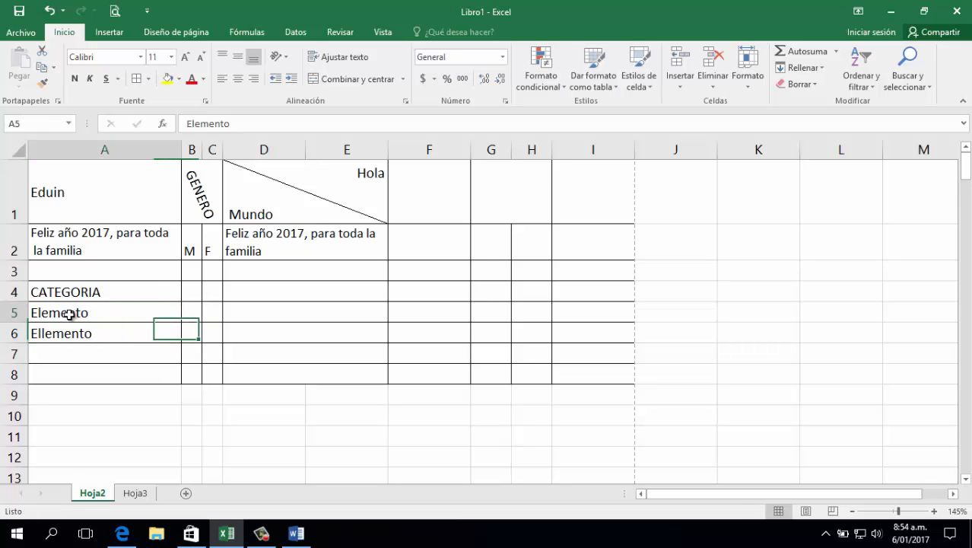
left_click_drag(70, 314, 80, 334)
left_click(82, 290)
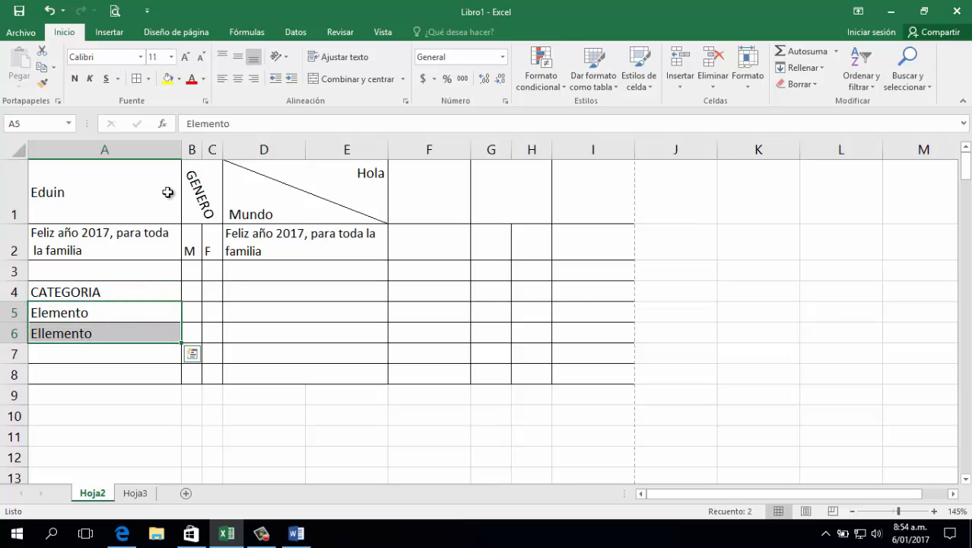
left_click(291, 78)
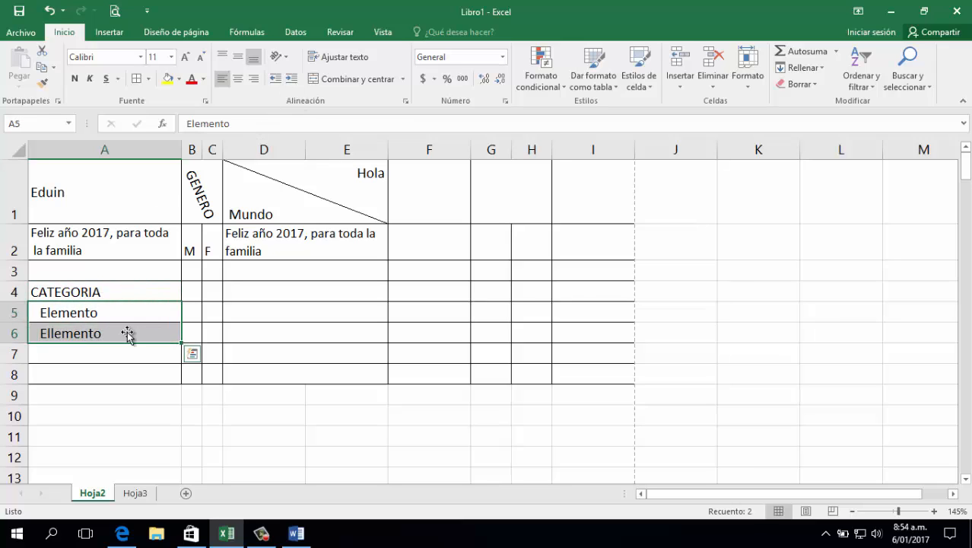
left_click(125, 373)
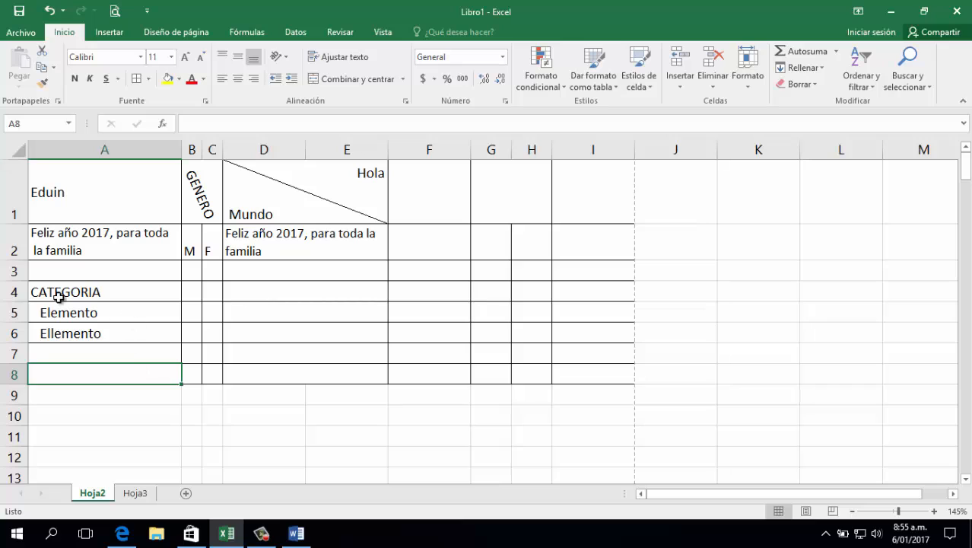
left_click(71, 352)
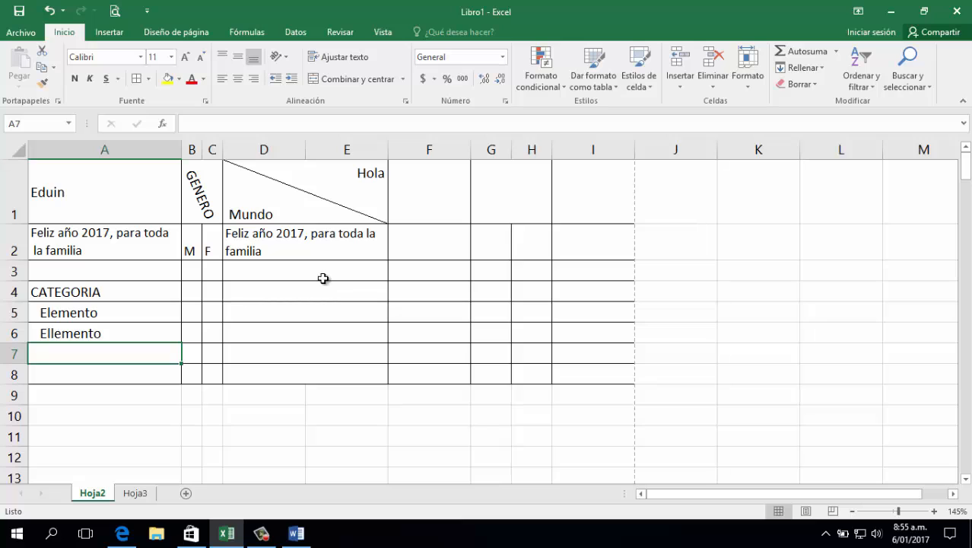
left_click(293, 290)
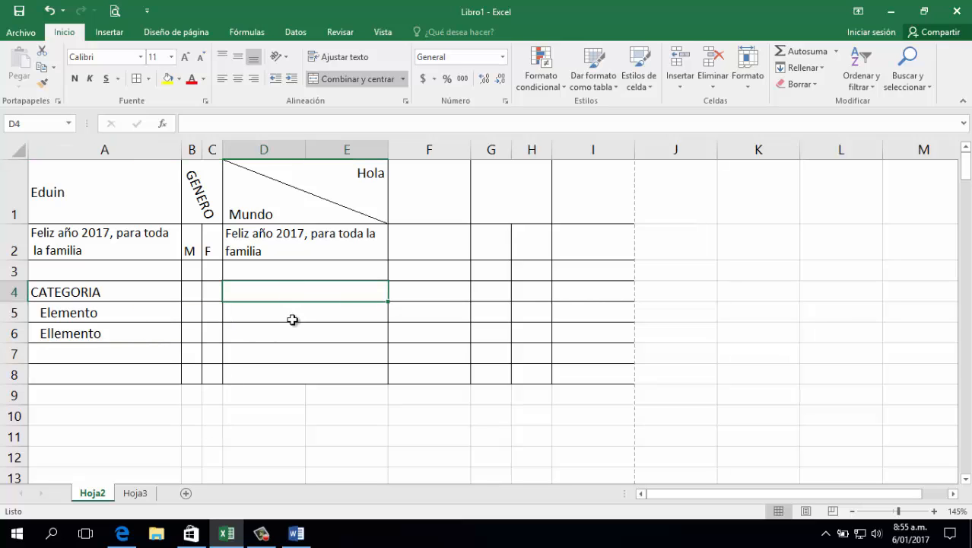
left_click(20, 268)
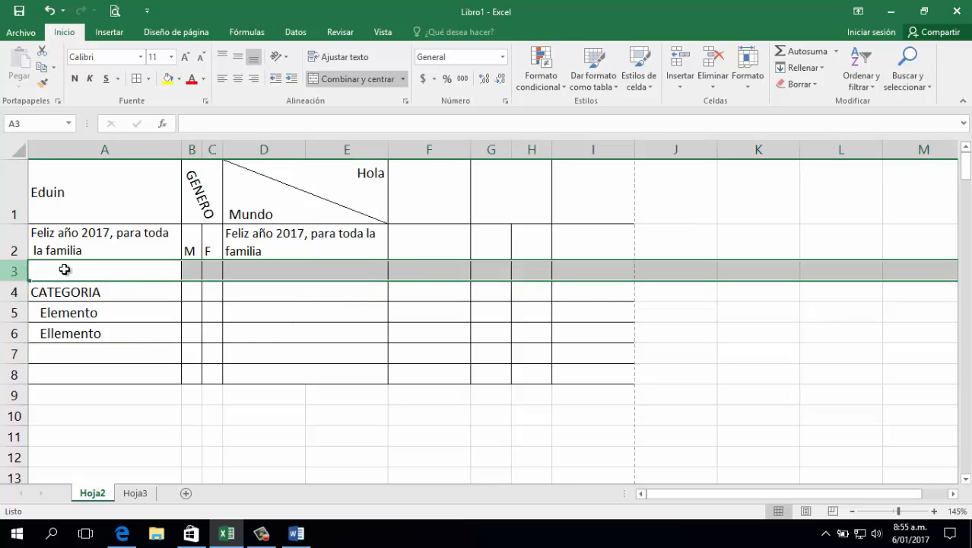
left_click(245, 348)
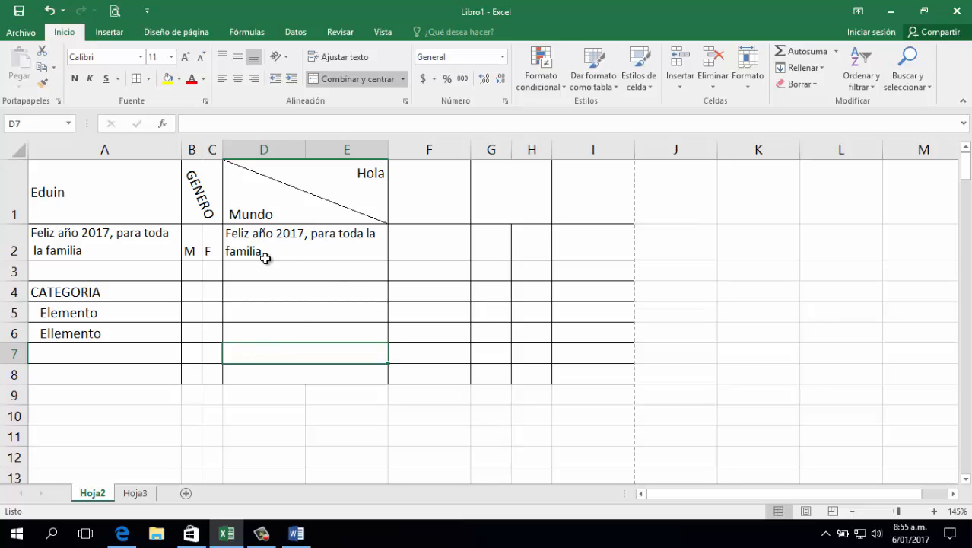
Fill the "Feliz año 2017, para toda la familia" cell A2 with light orange
left_click(119, 245)
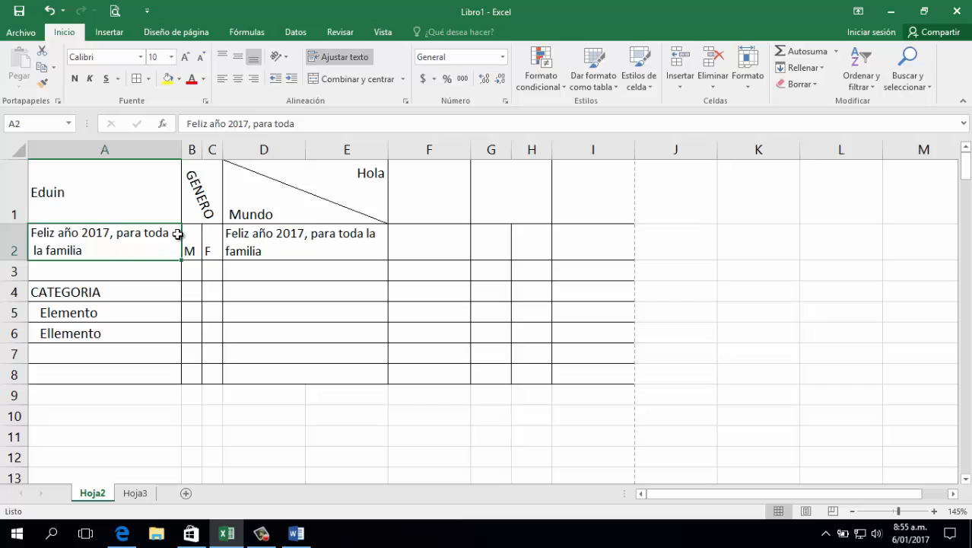
left_click(179, 78)
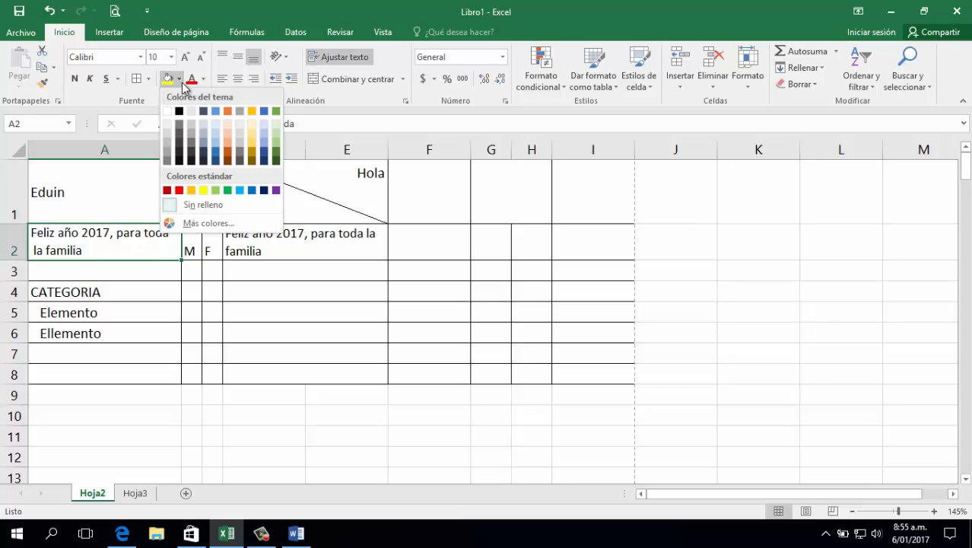
left_click(228, 134)
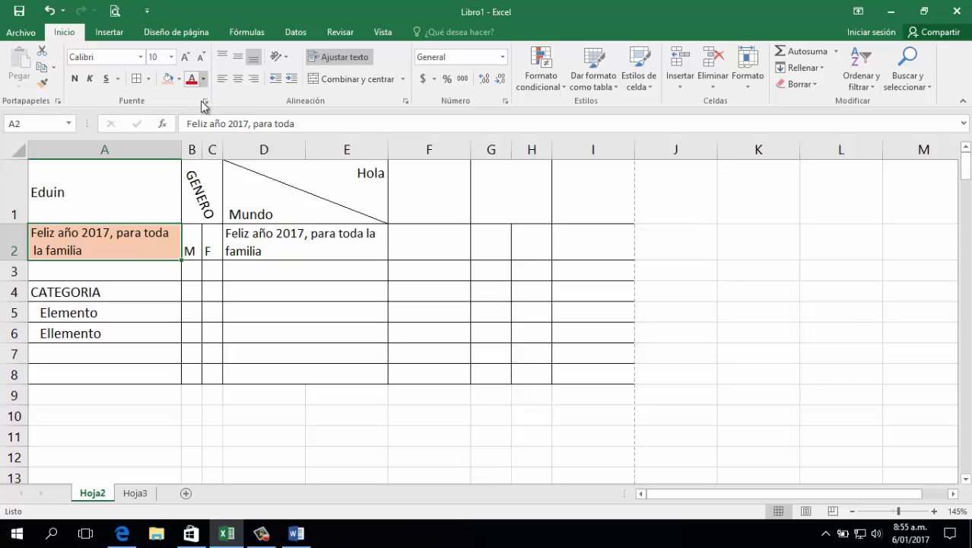
Set the font color of the "Feliz año 2017" text in merged cell D2 to dark orange
left_click(265, 228)
left_click(203, 78)
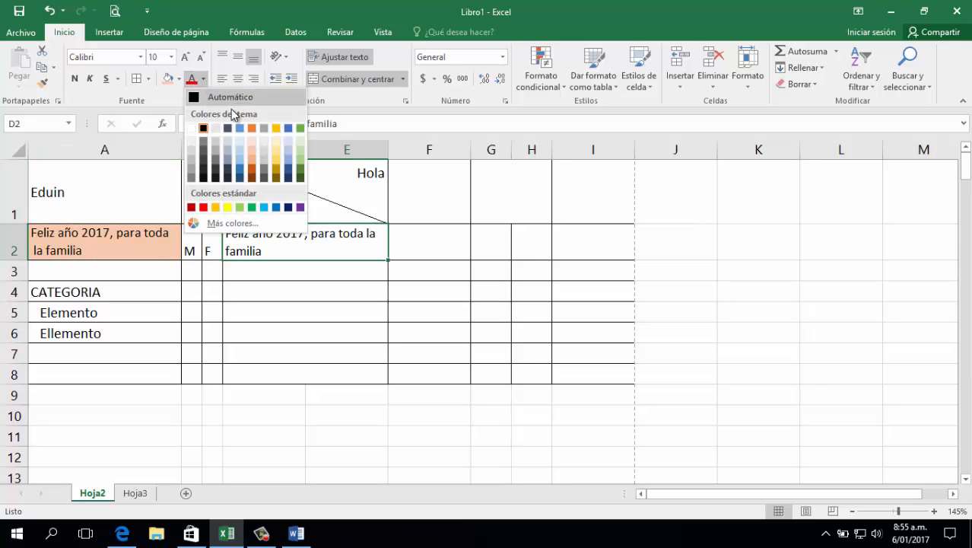
left_click(251, 169)
left_click(292, 313)
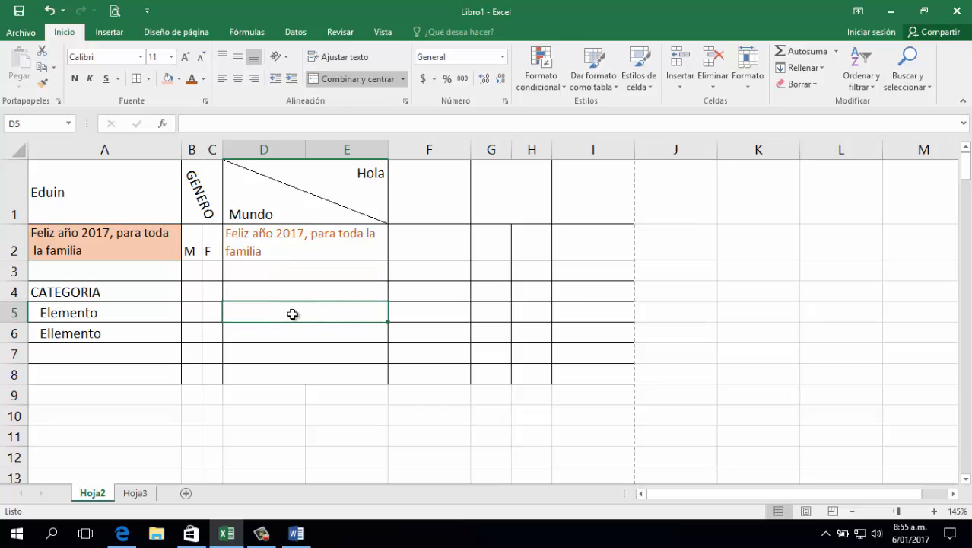
left_click_drag(121, 234, 269, 232)
left_click(263, 309)
left_click(241, 289)
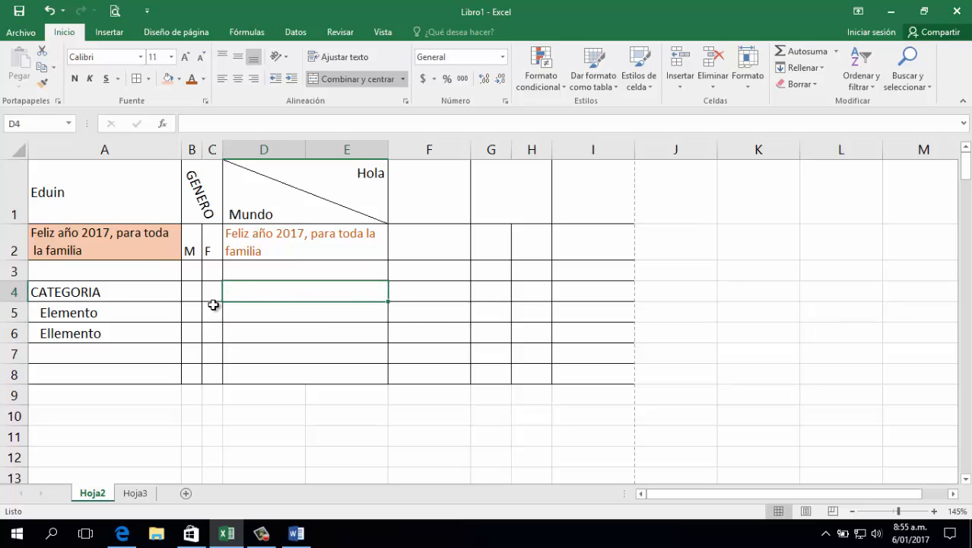
Center the M and F headings in B2:C2 both vertically and horizontally
left_click_drag(190, 245, 212, 244)
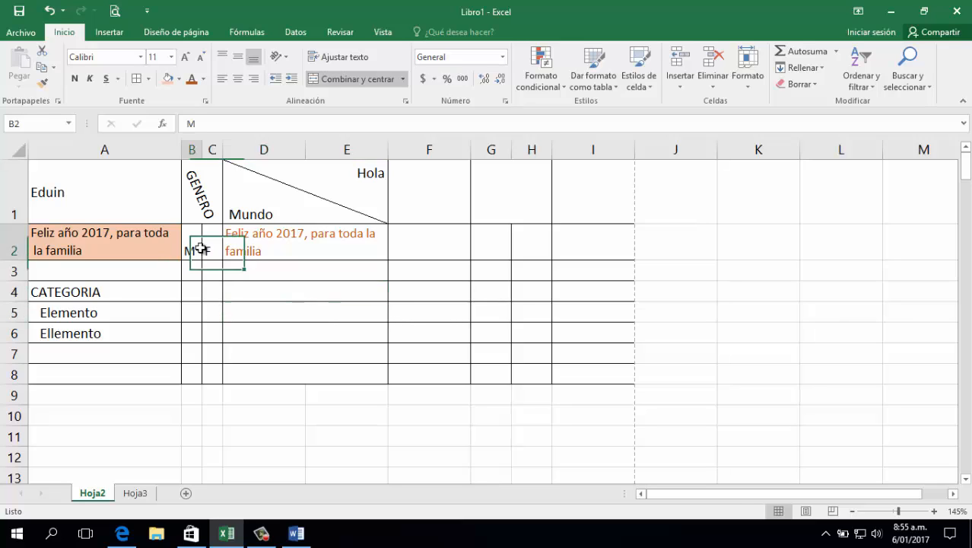
left_click(239, 60)
left_click(257, 293)
left_click_drag(190, 243, 211, 243)
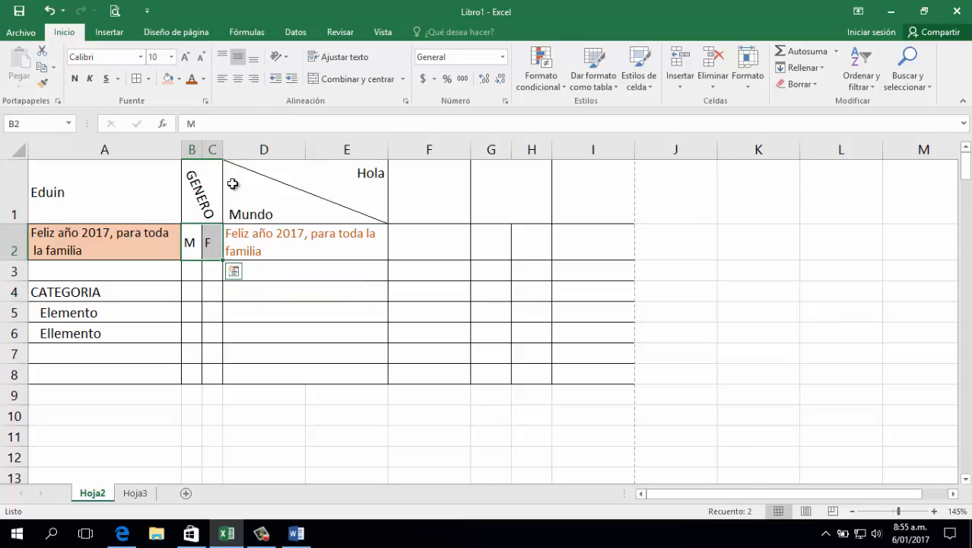
left_click(238, 78)
left_click(283, 320)
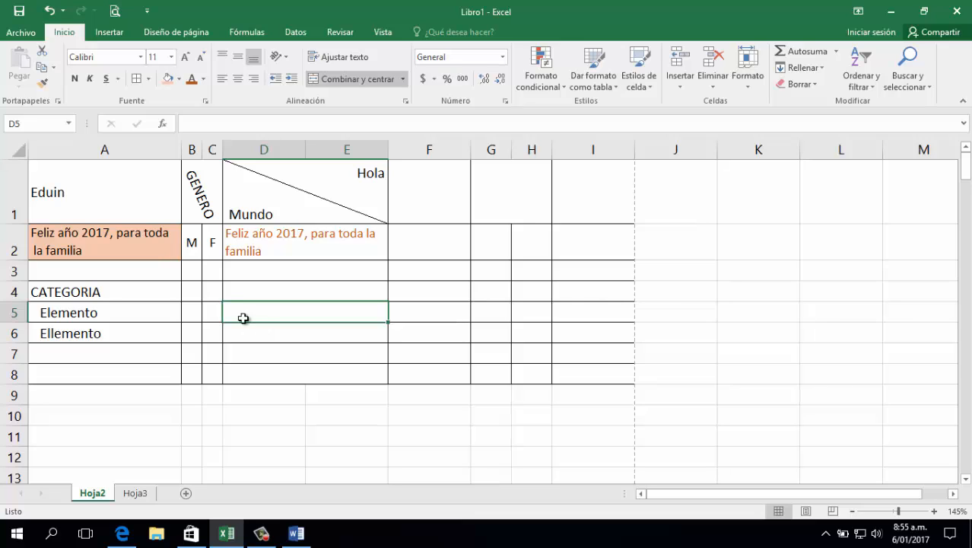
left_click(253, 78)
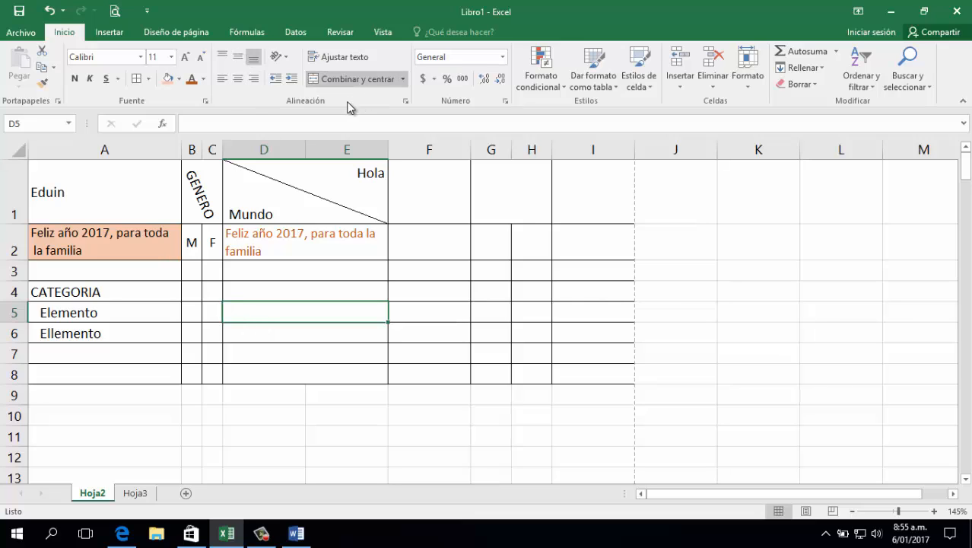